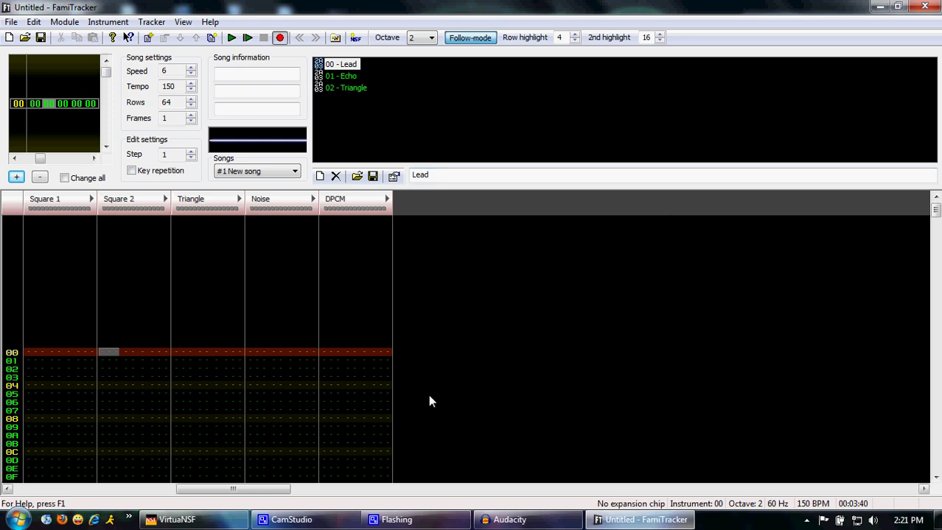
In VirtuaNSF's volume balance, lower Rect 1 and Triangle to minimum and raise Rect 2 to maximum.
{"action": "left_click", "coordinate": [193, 521]}
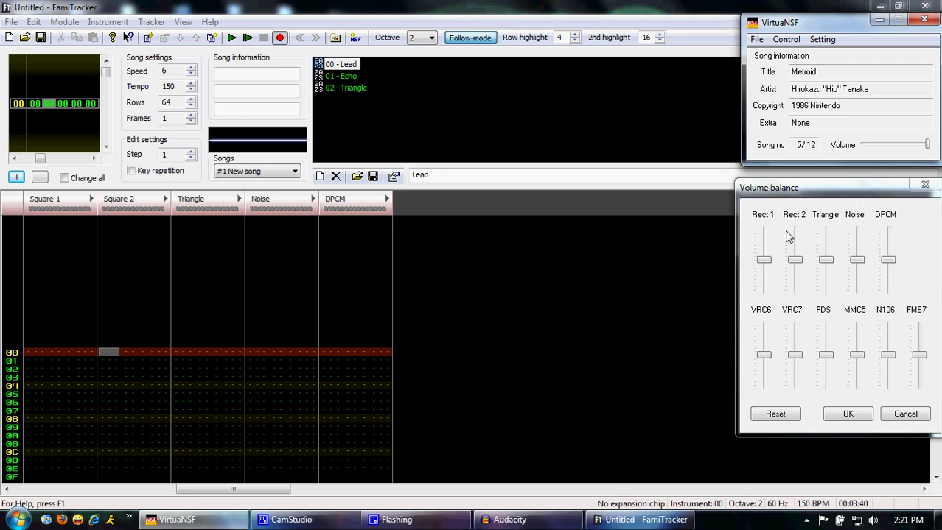
{"action": "left_click", "coordinate": [508, 520]}
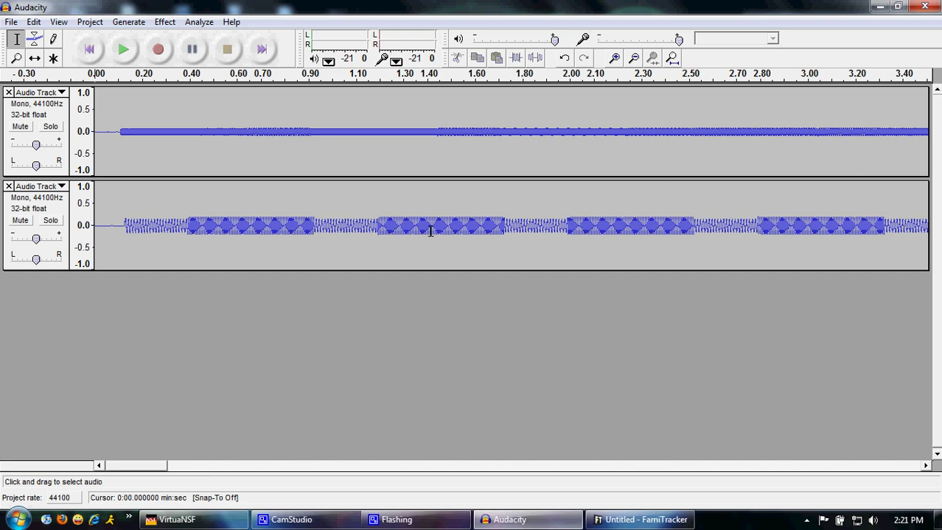
{"action": "left_click", "coordinate": [177, 520]}
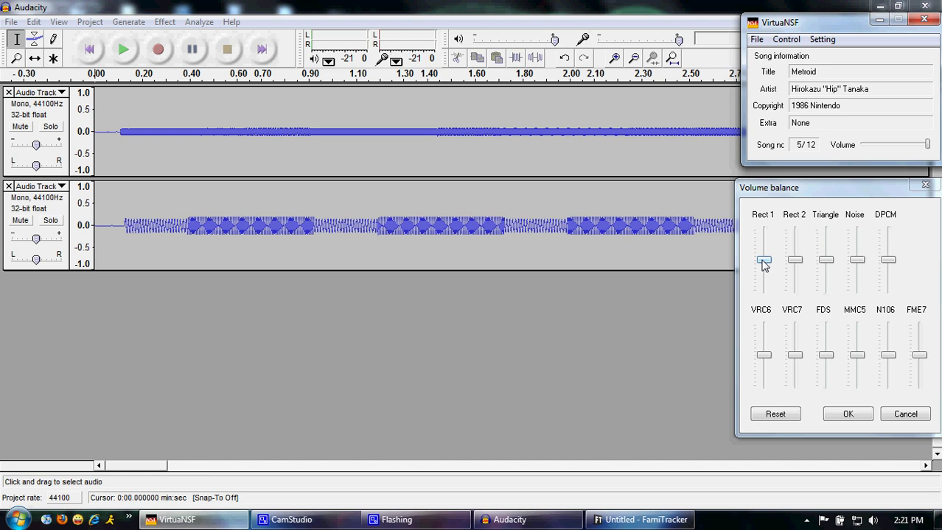
{"action": "left_click_drag", "start_coordinate": [763, 263], "coordinate": [764, 290]}
{"action": "left_click_drag", "start_coordinate": [825, 264], "coordinate": [825, 290]}
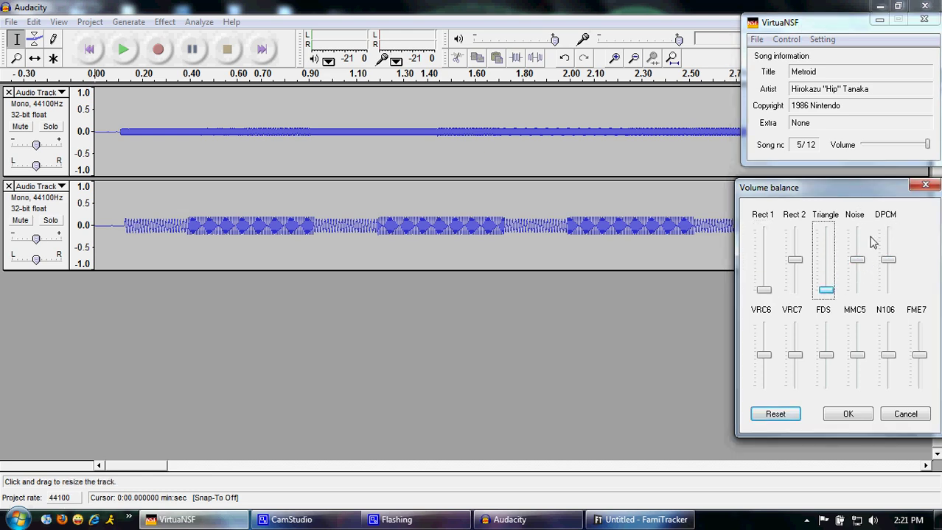
{"action": "left_click_drag", "start_coordinate": [795, 260], "coordinate": [800, 233]}
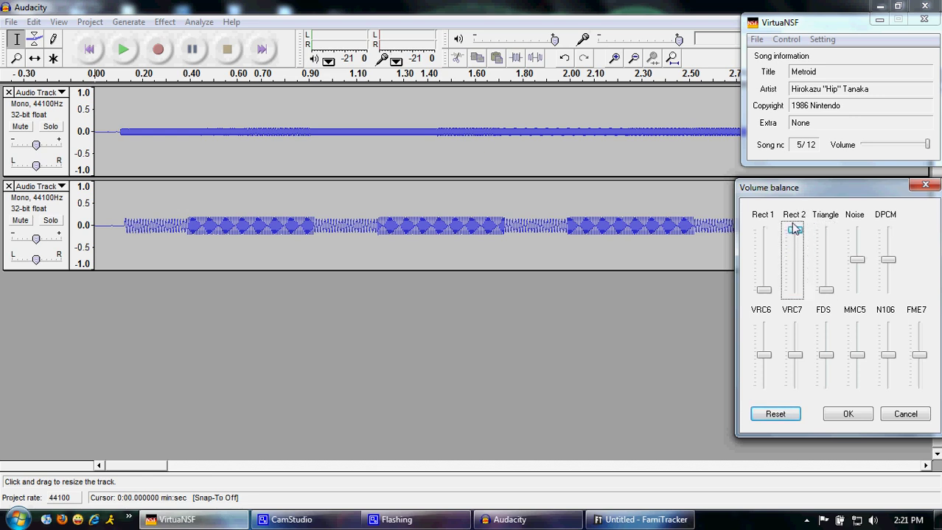
{"action": "left_click", "coordinate": [792, 127]}
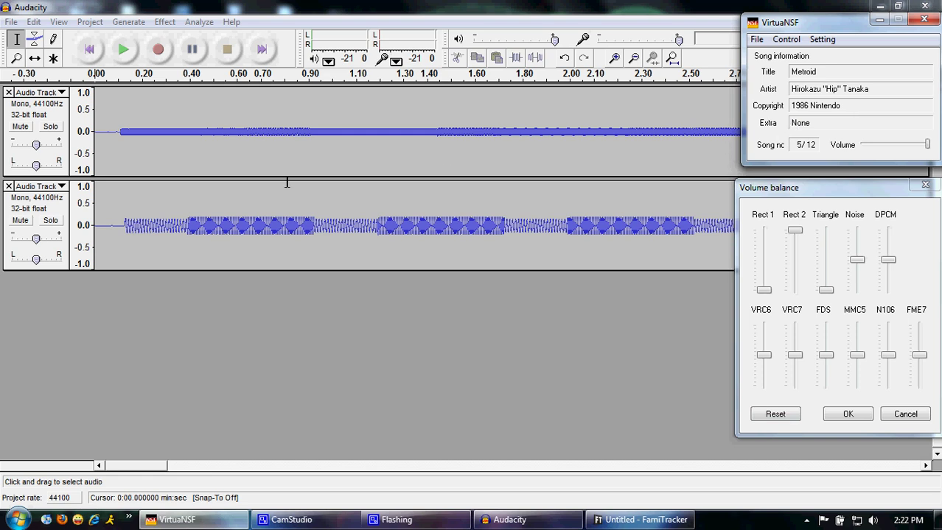
In Audacity, solo the first audio track and listen to its opening few seconds.
{"action": "left_click", "coordinate": [145, 221]}
{"action": "left_click", "coordinate": [121, 221]}
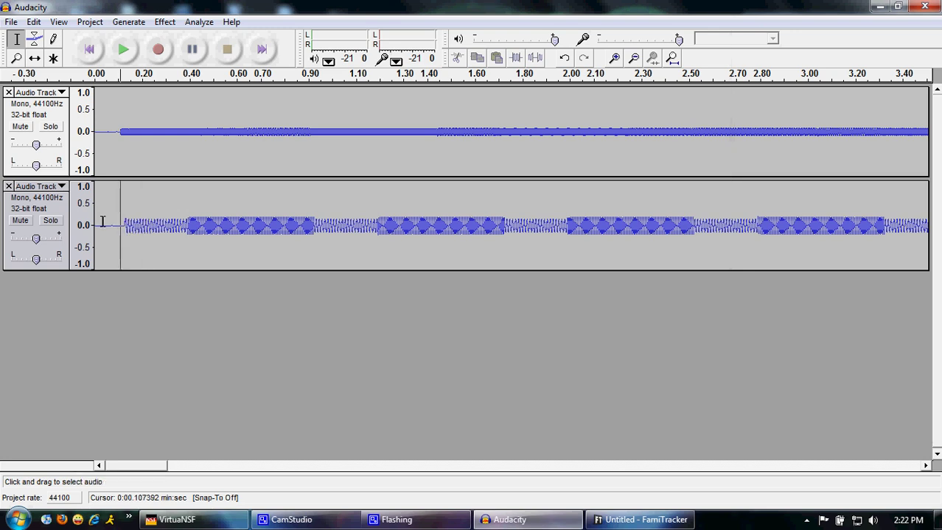
{"action": "left_click", "coordinate": [50, 126]}
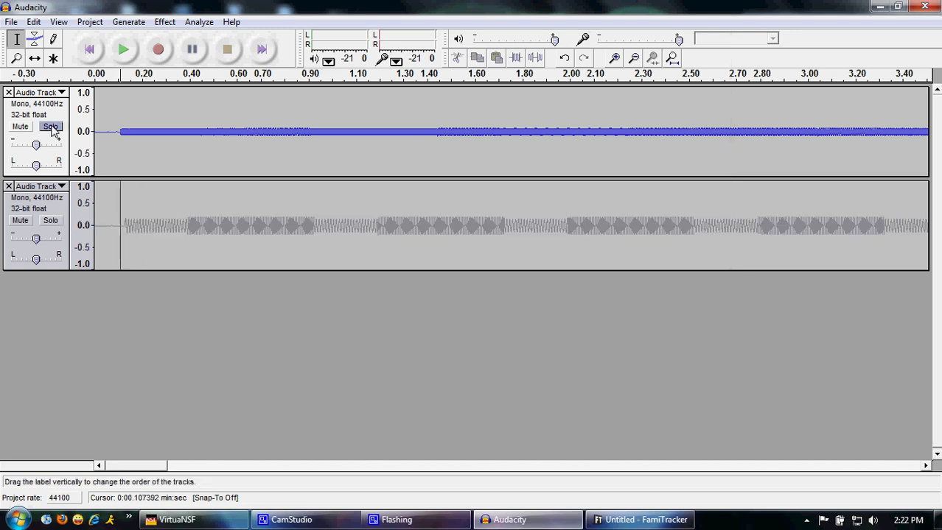
{"action": "left_click", "coordinate": [123, 49]}
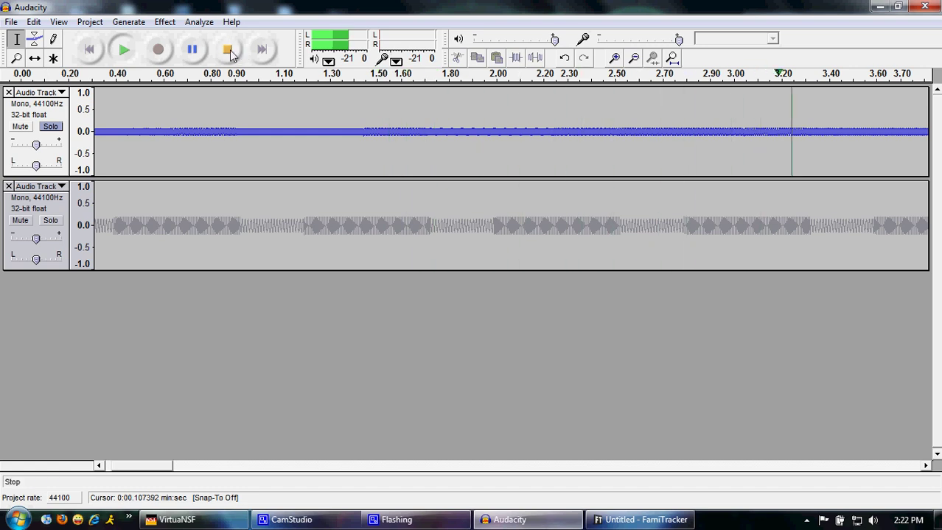
{"action": "left_click", "coordinate": [230, 55]}
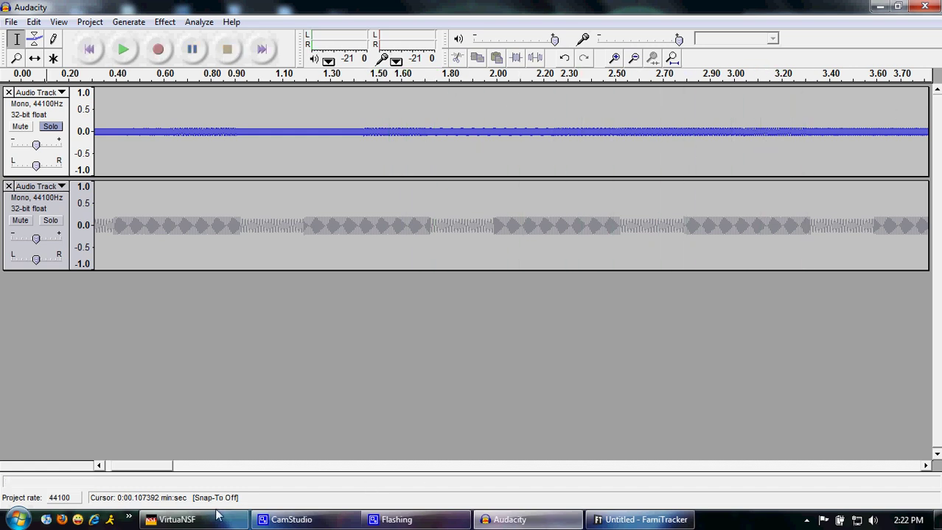
In FamiTracker, enter the Lead instrument notes E-3 at row 00 and B-2 at row 04 of Square 2.
{"action": "left_click", "coordinate": [619, 525]}
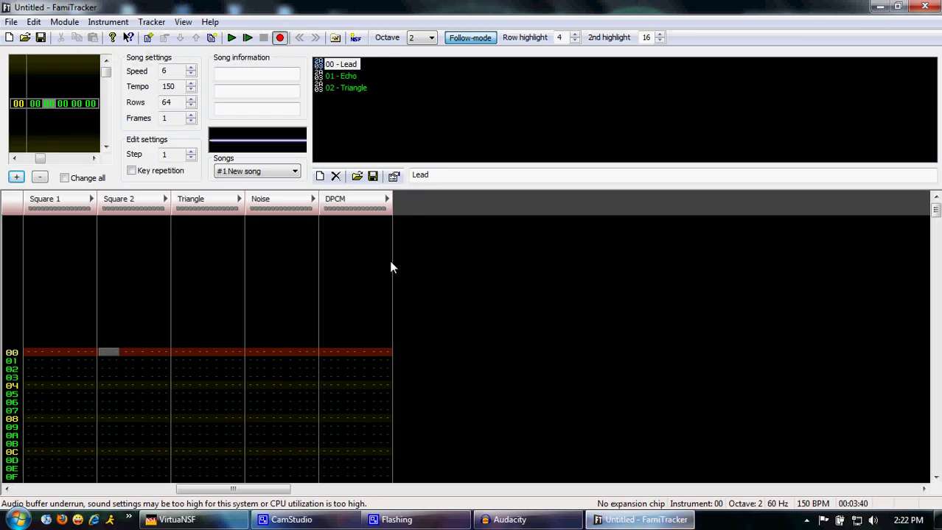
{"action": "key", "text": "e"}
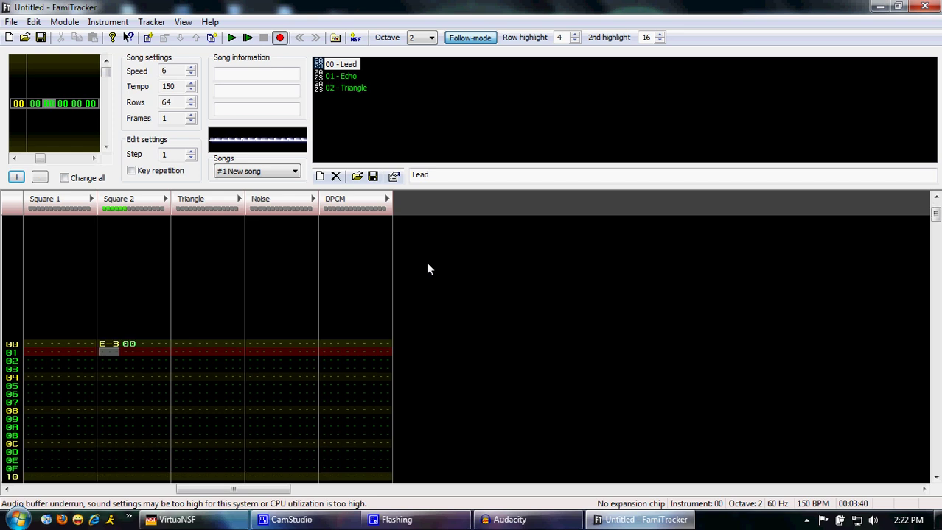
{"action": "key", "text": "Up"}
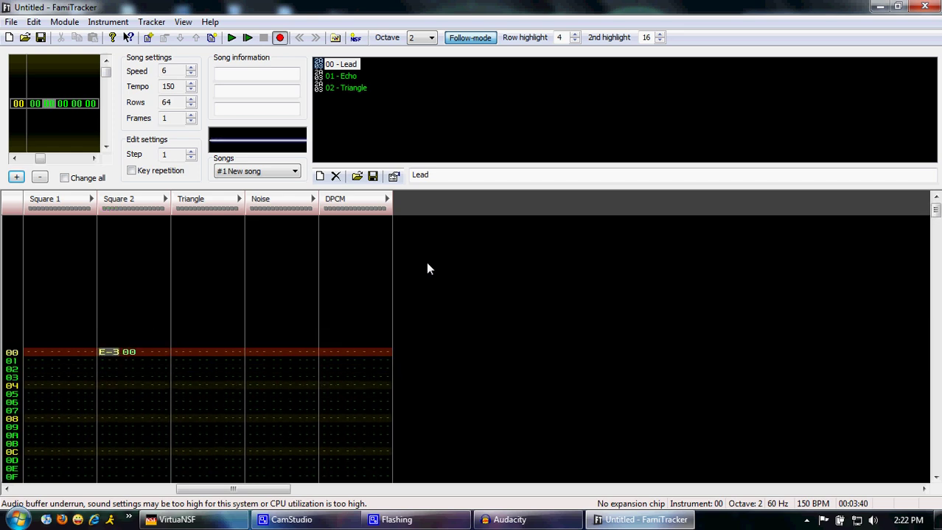
{"action": "key", "text": "Down"}
{"action": "key", "text": "Down"}
{"action": "key", "text": "Down"}
{"action": "key", "text": "Down"}
{"action": "key", "text": "q"}
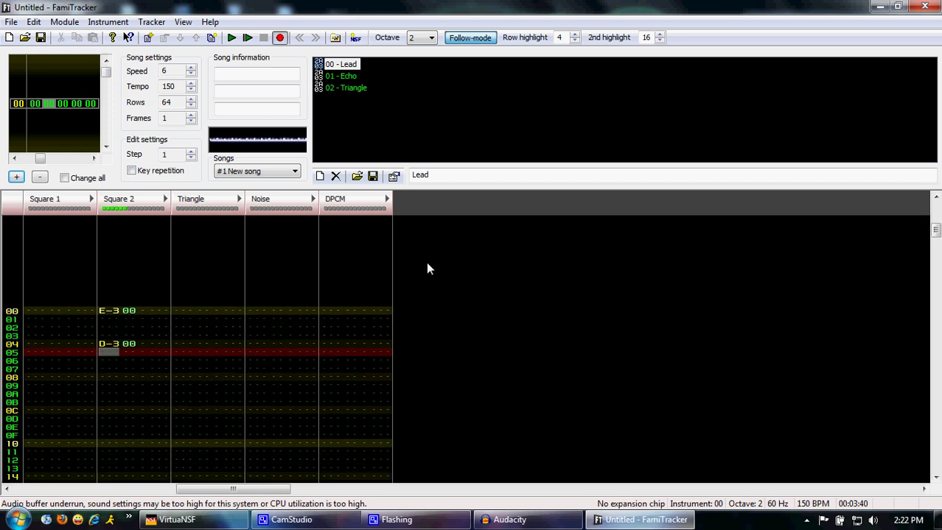
{"action": "key", "text": "Up"}
{"action": "key", "text": "m"}
Enter the notes A-3 at row 06 and B-2 at row 0A of Square 2.
{"action": "key", "text": "Down"}
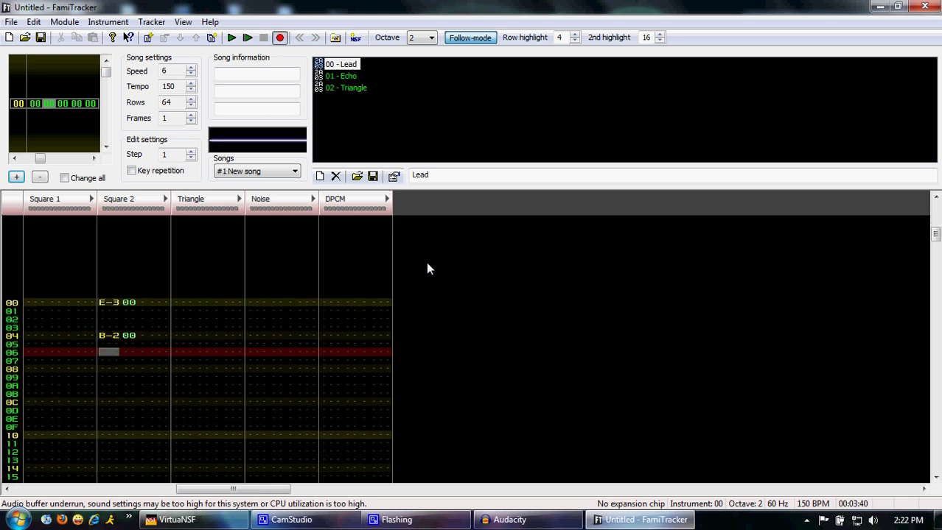
{"action": "key", "text": "y"}
{"action": "key", "text": "Down"}
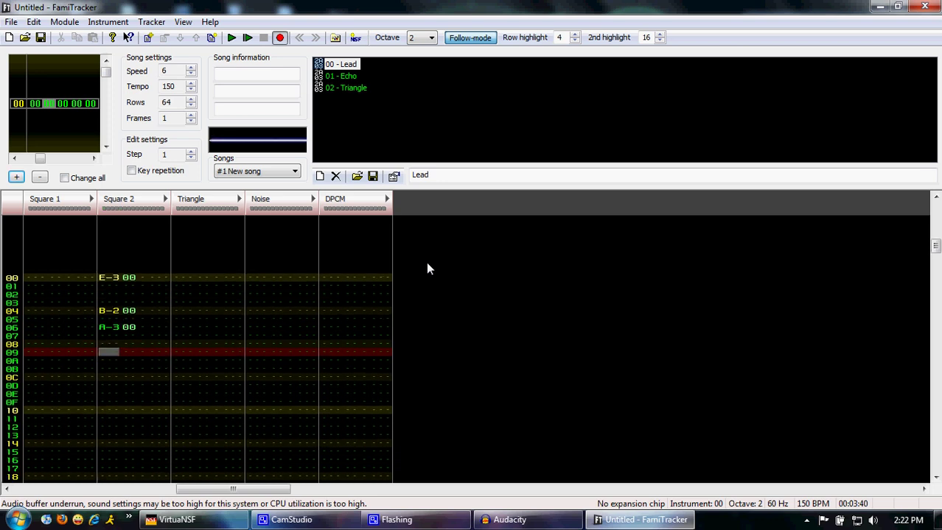
{"action": "key", "text": "Down"}
{"action": "key", "text": "Down"}
{"action": "key", "text": "q"}
{"action": "key", "text": "Up"}
{"action": "key", "text": "m"}
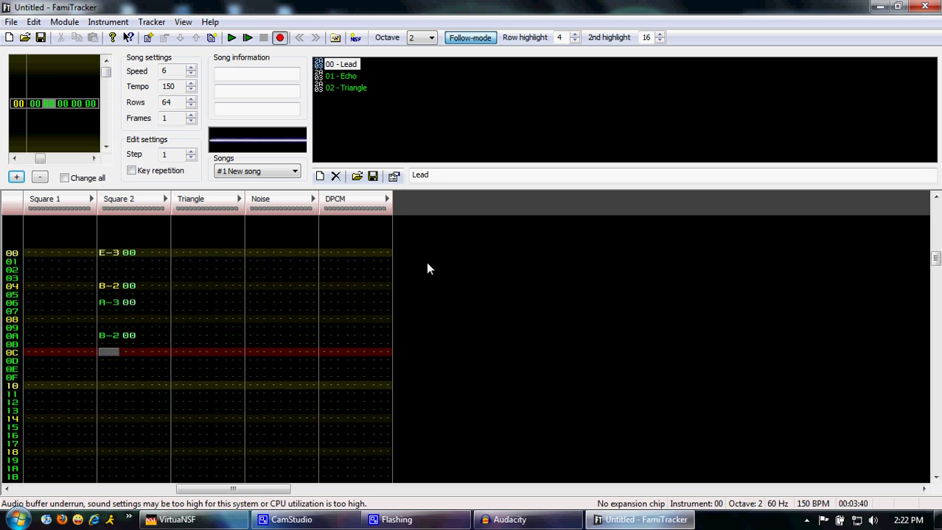
Enter the notes F#3 at row 0C and D-3 at row 10 of Square 2.
{"action": "key", "text": "Down"}
{"action": "key", "text": "5"}
{"action": "key", "text": "Down"}
{"action": "key", "text": "Down"}
{"action": "key", "text": "Down"}
{"action": "key", "text": "w"}
Enter the notes B-2 at row 12 and A#2 at row 16 of Square 2.
{"action": "key", "text": "Down"}
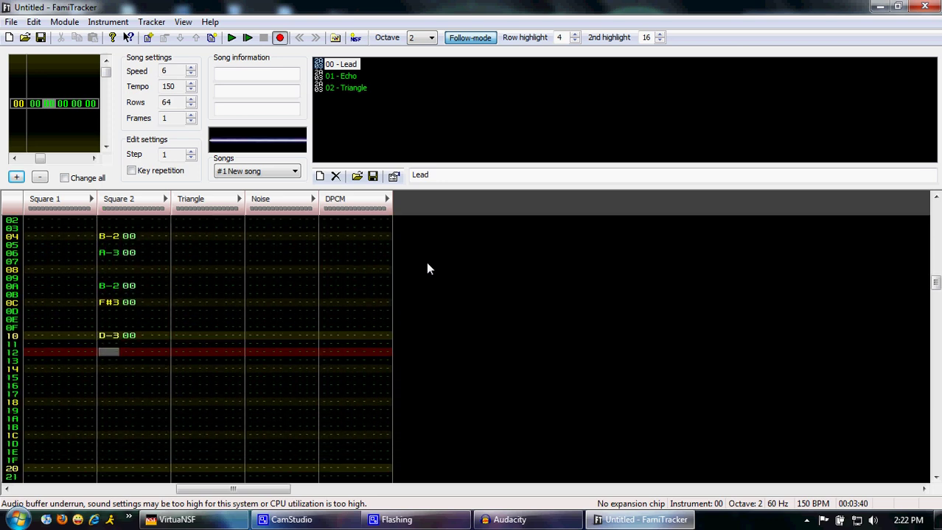
{"action": "key", "text": "m"}
{"action": "key", "text": "Down"}
{"action": "key", "text": "Down"}
{"action": "key", "text": "Down"}
{"action": "key", "text": "Down"}
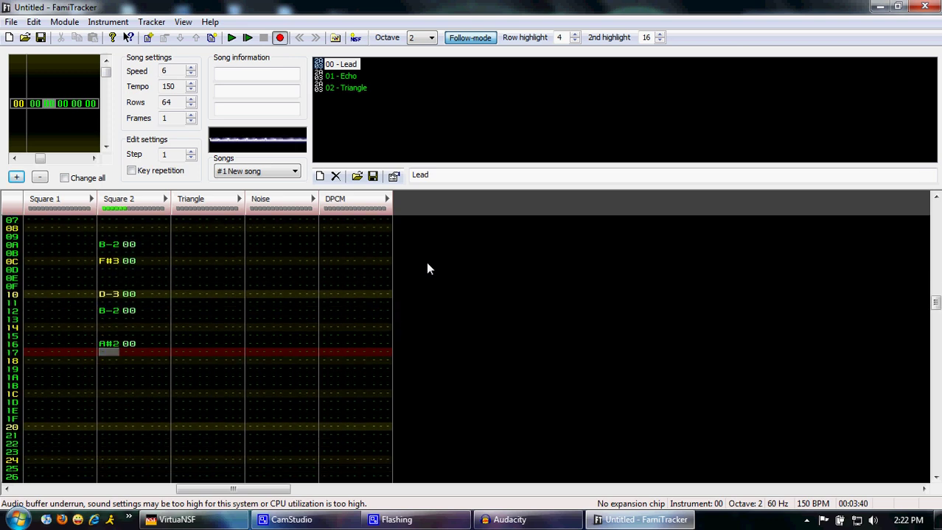
Play back the Square 2 melody and correct the note at row 0A to C-3.
{"action": "key", "text": "Return"}
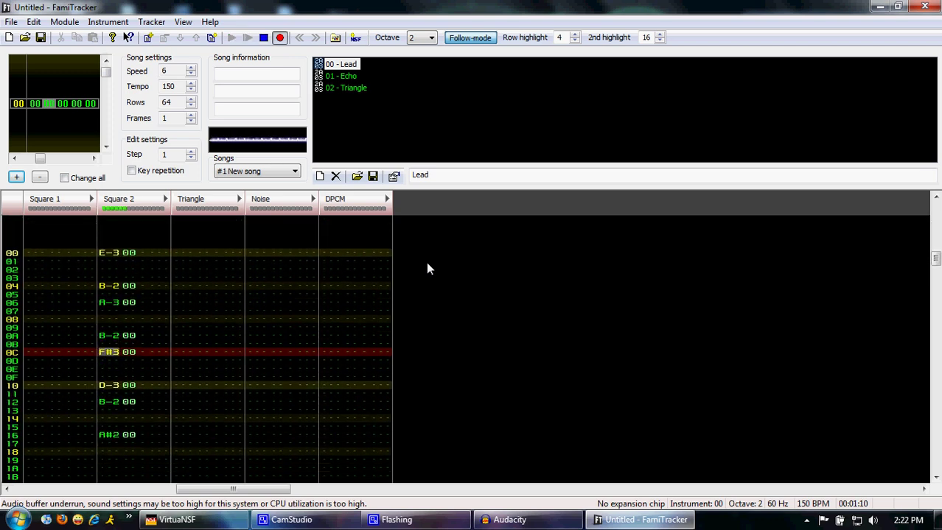
{"action": "key", "text": "Return"}
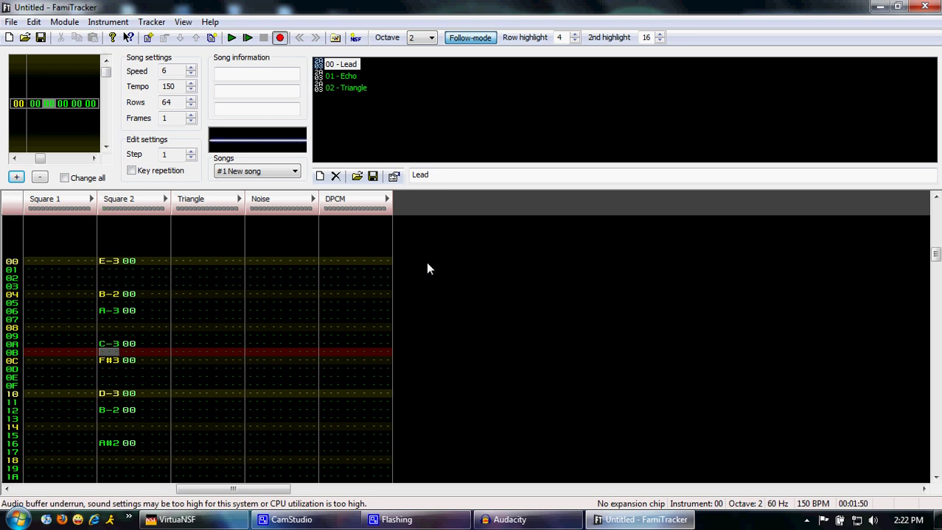
{"action": "key", "text": "Return"}
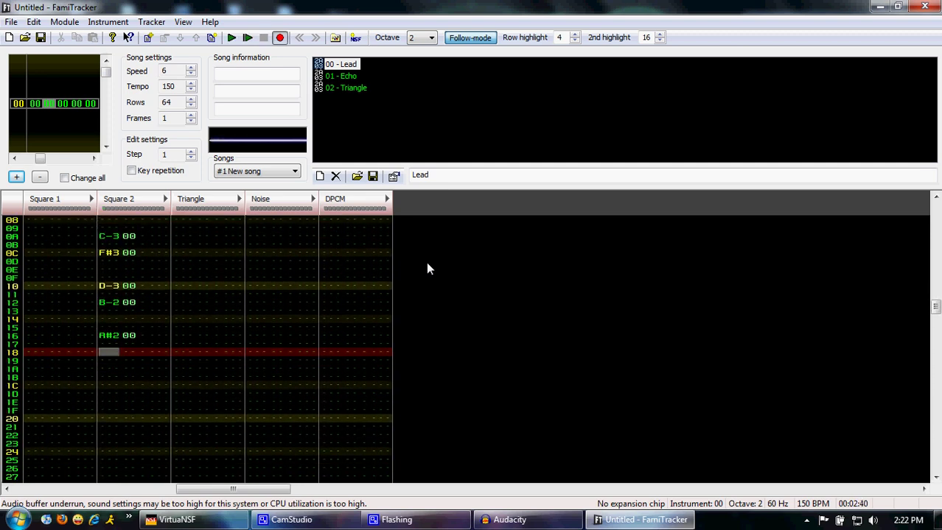
{"action": "key", "text": "Return"}
Set the song speed to 8 and play the pattern back to check it.
{"action": "key", "text": "Up"}
{"action": "key", "text": "Up"}
{"action": "key", "text": "Up"}
{"action": "key", "text": "Up"}
{"action": "key", "text": "Up"}
{"action": "key", "text": "Up"}
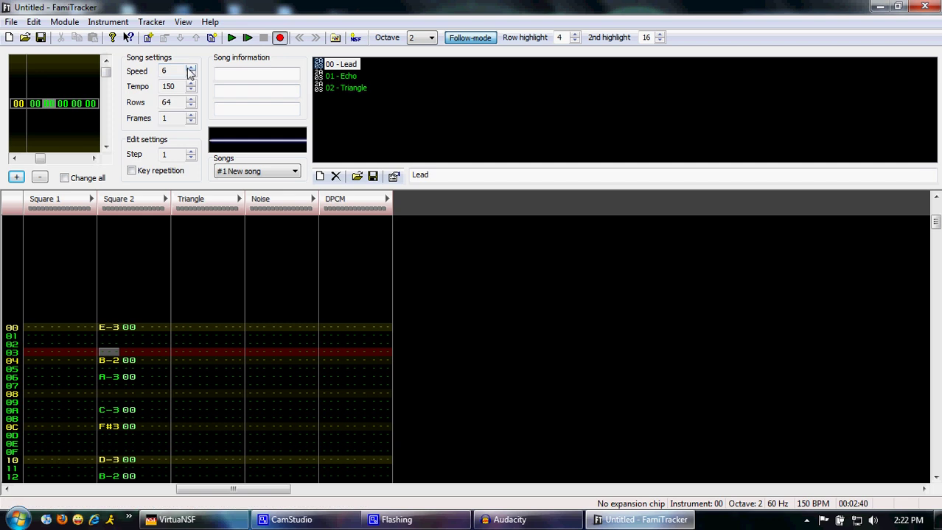
{"action": "left_click", "coordinate": [232, 39]}
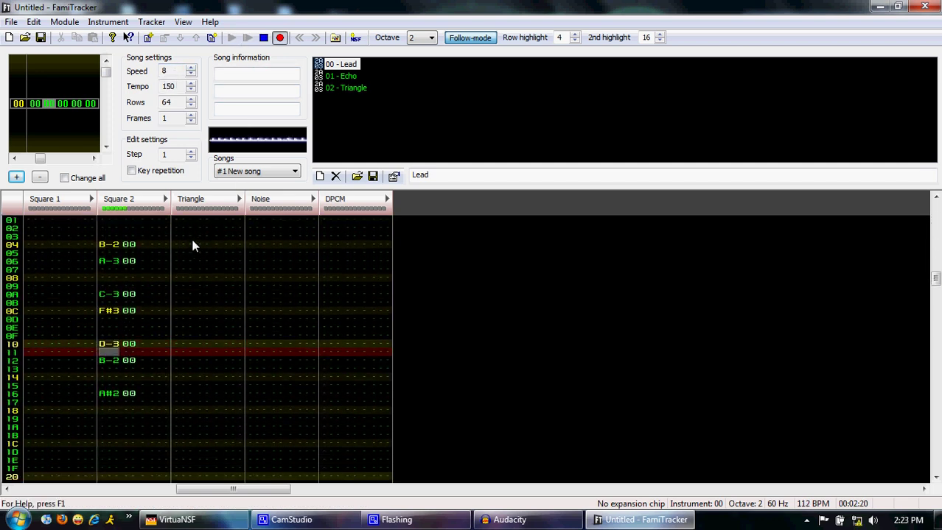
{"action": "key", "text": "Return"}
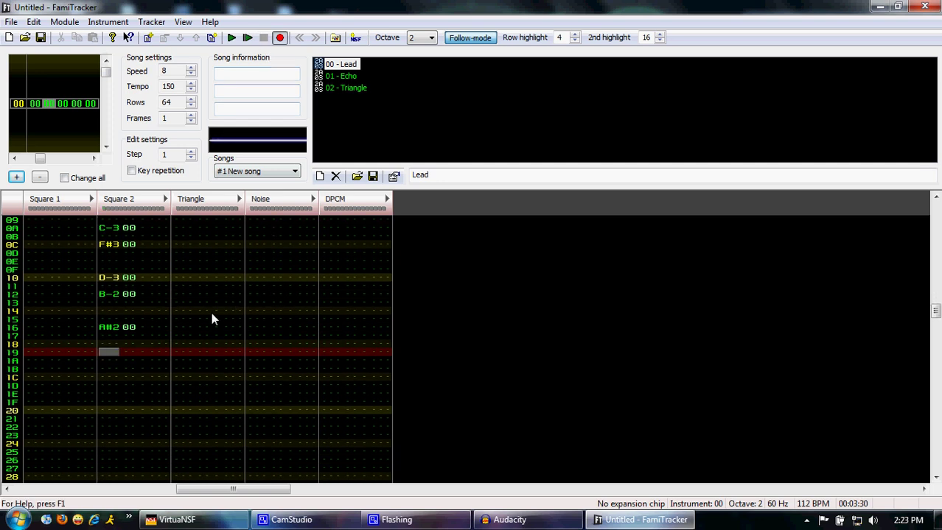
Shorten the pattern length to 24 rows.
{"action": "left_click", "coordinate": [155, 339]}
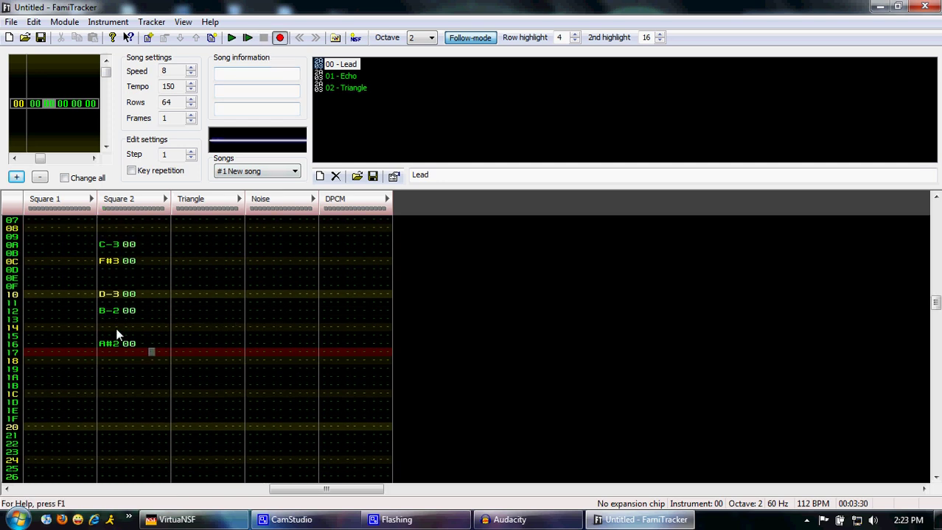
{"action": "left_click", "coordinate": [191, 105]}
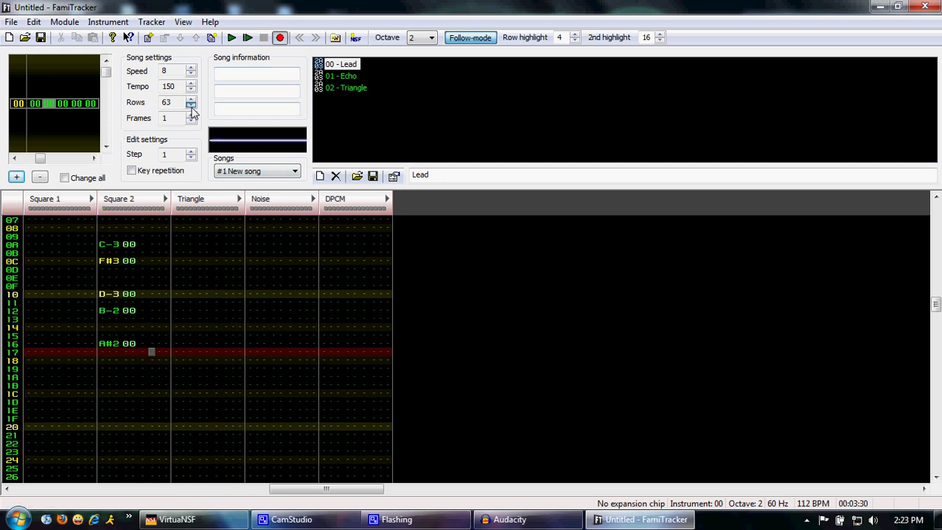
{"action": "left_click_drag", "start_coordinate": [191, 105], "coordinate": [191, 105]}
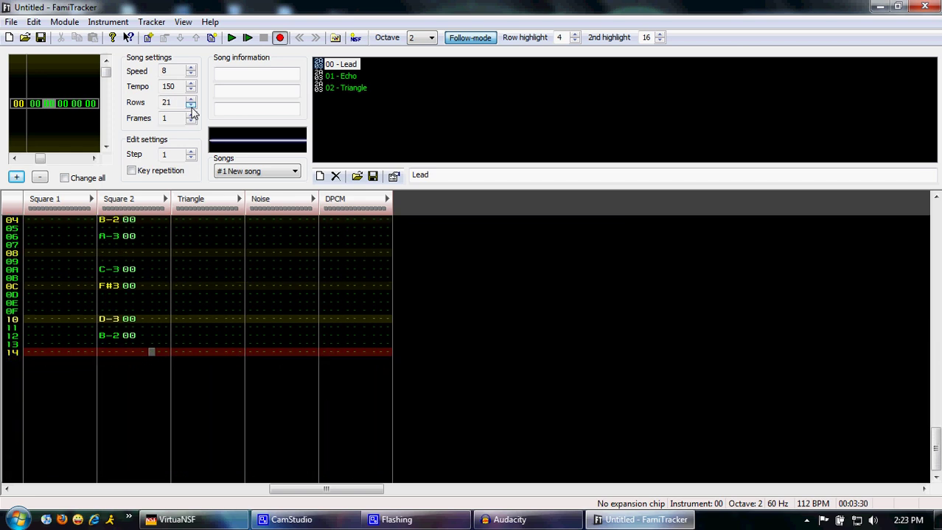
{"action": "left_click", "coordinate": [191, 99]}
{"action": "left_click", "coordinate": [191, 100]}
{"action": "left_click", "coordinate": [191, 100]}
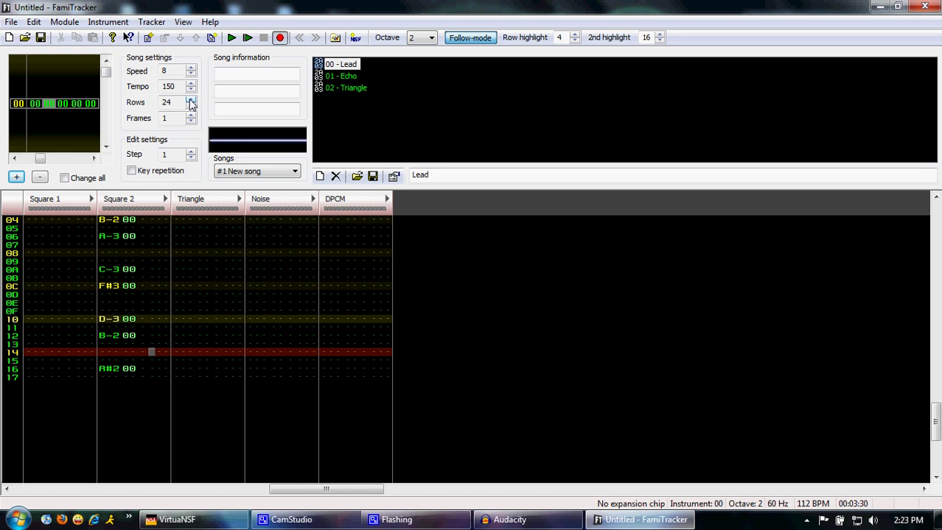
Add the duty effect V02 to the E-3 note at row 00 of Square 2 and play the pattern back.
{"action": "scroll", "coordinate": [151, 299], "scroll_direction": "up", "scroll_amount": 3}
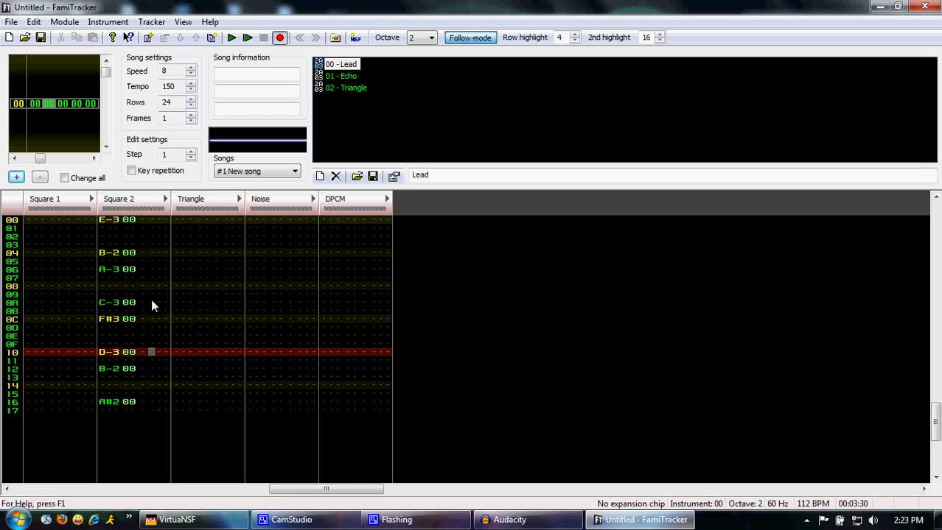
{"action": "scroll", "coordinate": [143, 286], "scroll_direction": "down", "scroll_amount": 1}
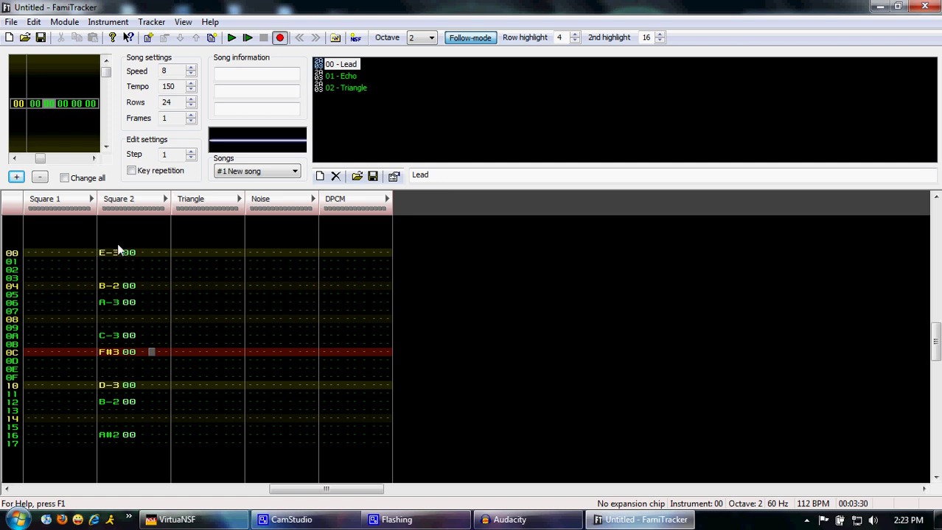
{"action": "left_click", "coordinate": [151, 254]}
{"action": "type", "text": "v"}
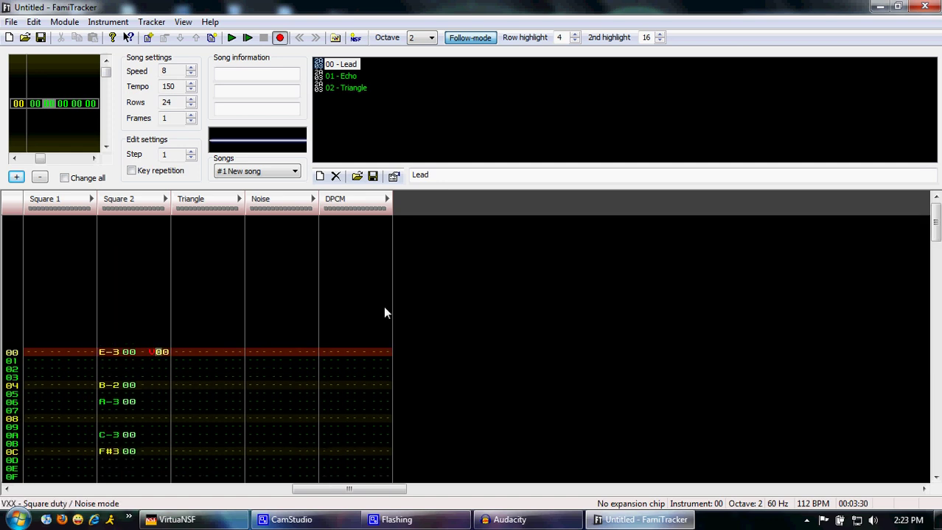
{"action": "type", "text": "02"}
{"action": "key", "text": "Left"}
{"action": "key", "text": "Left"}
{"action": "key", "text": "Return"}
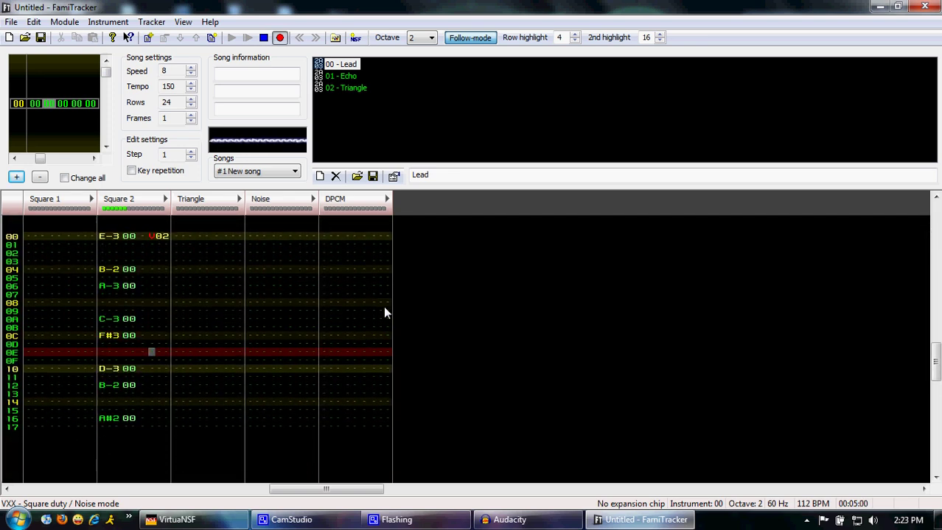
{"action": "key", "text": "Return"}
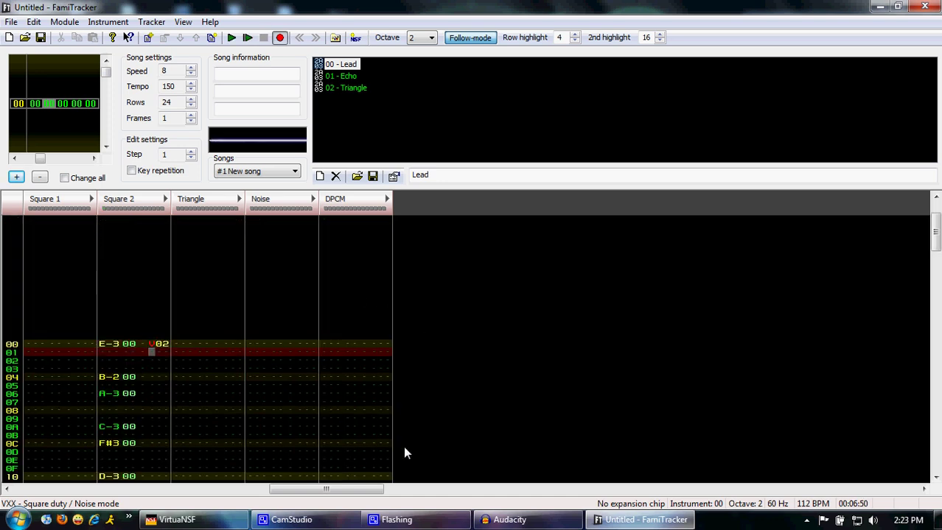
Switch to Audacity, solo the second audio track instead of the first and listen to it from the beginning.
{"action": "left_click", "coordinate": [509, 519]}
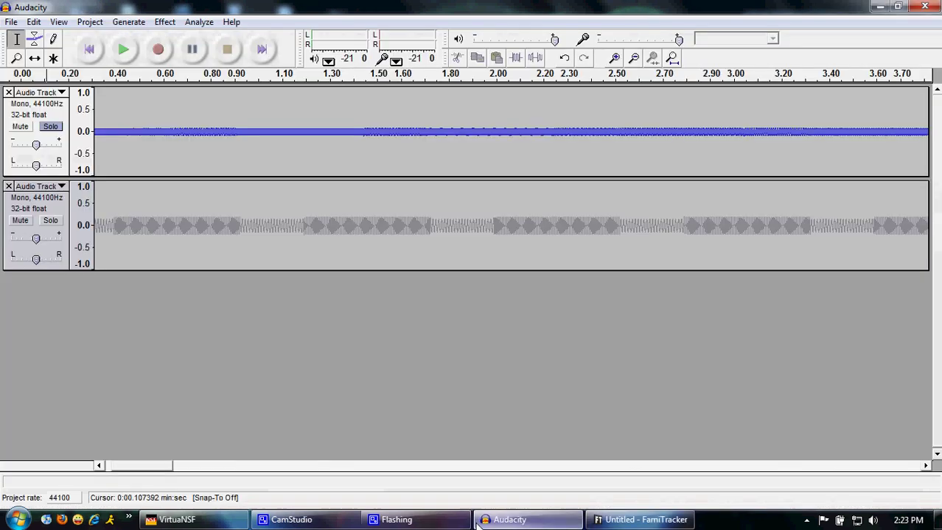
{"action": "left_click", "coordinate": [50, 221]}
{"action": "left_click", "coordinate": [89, 50]}
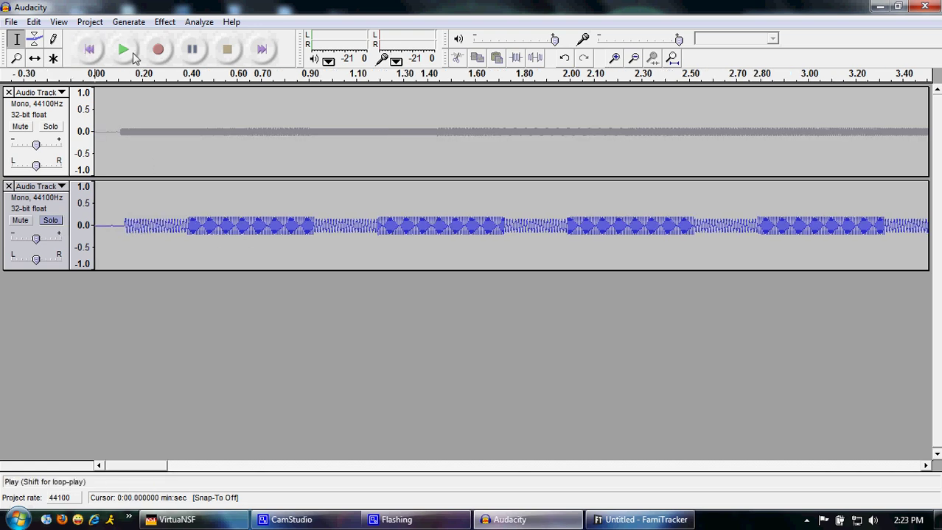
{"action": "left_click", "coordinate": [124, 52]}
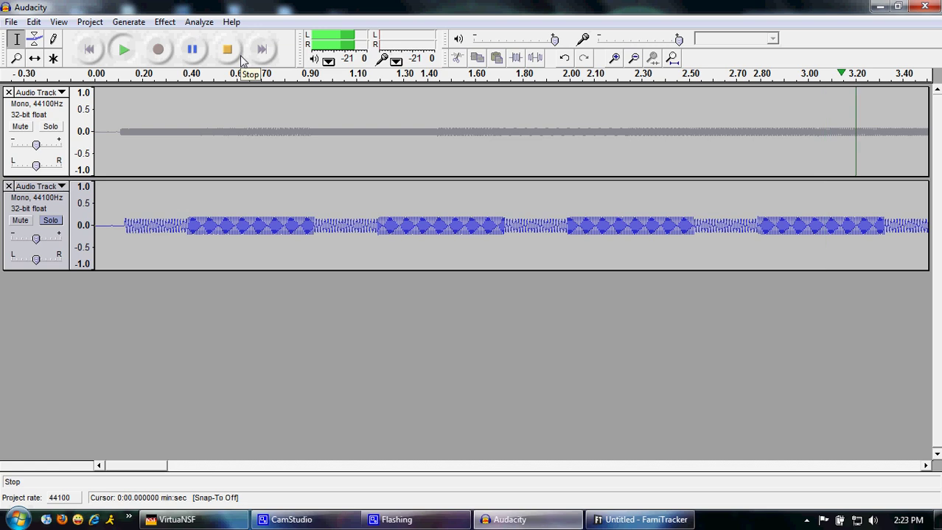
{"action": "left_click", "coordinate": [230, 50]}
Return to FamiTracker and enter E-2 at row 00 and E-3 at row 02 in the Triangle channel with the Triangle instrument.
{"action": "left_click", "coordinate": [501, 519]}
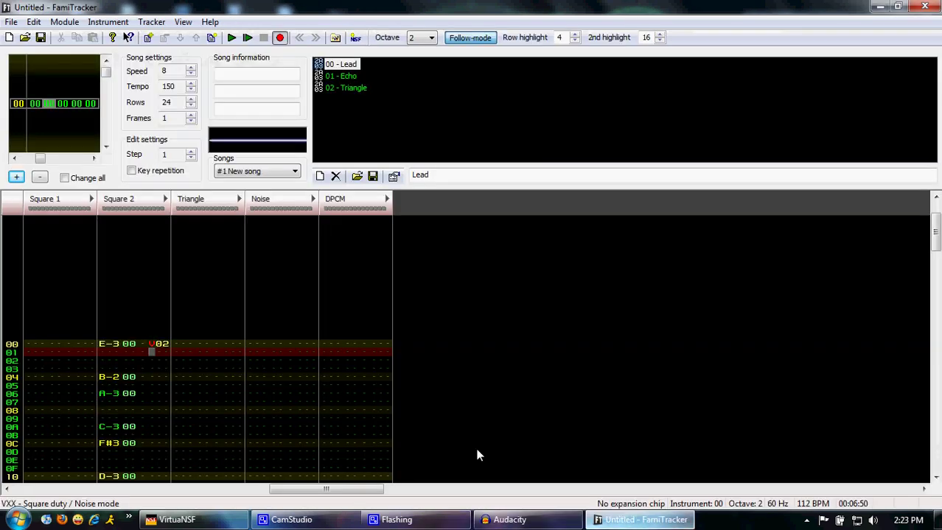
{"action": "left_click", "coordinate": [196, 344]}
{"action": "left_click", "coordinate": [347, 87]}
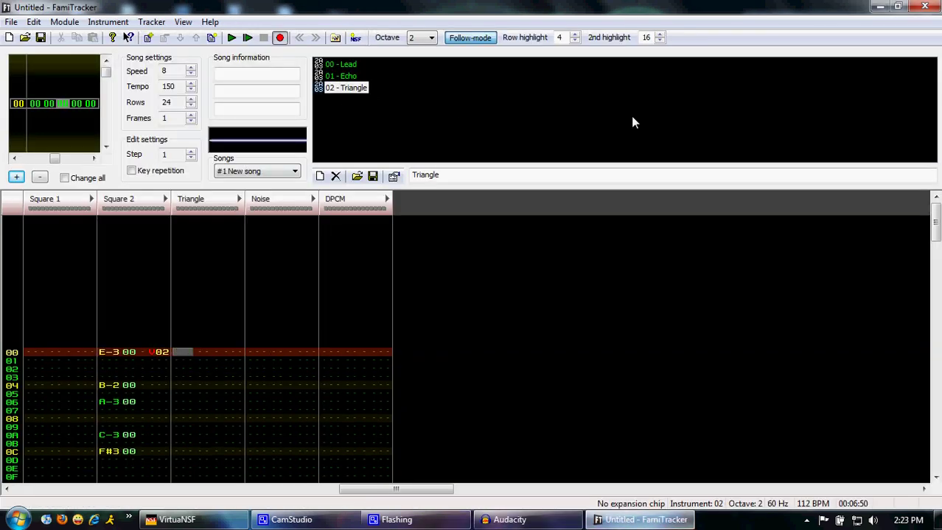
{"action": "key", "text": "c"}
{"action": "key", "text": "Down"}
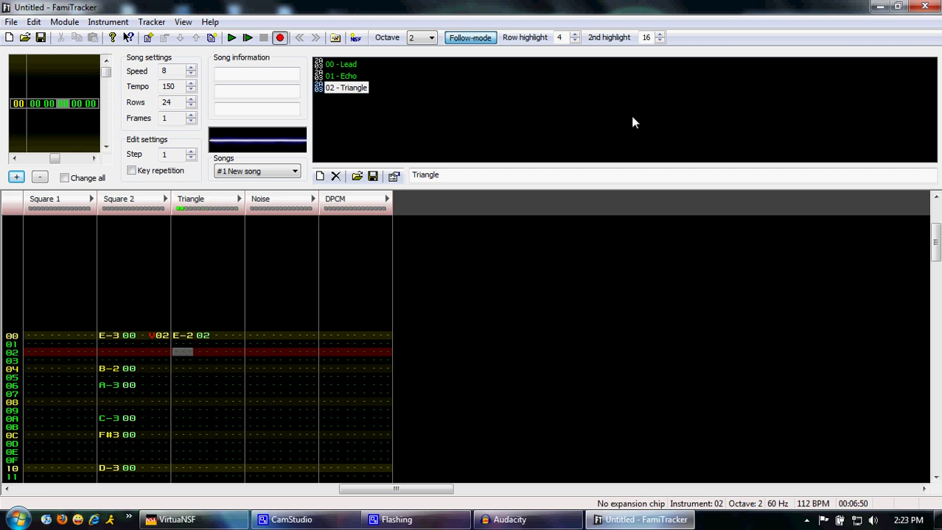
{"action": "key", "text": "e"}
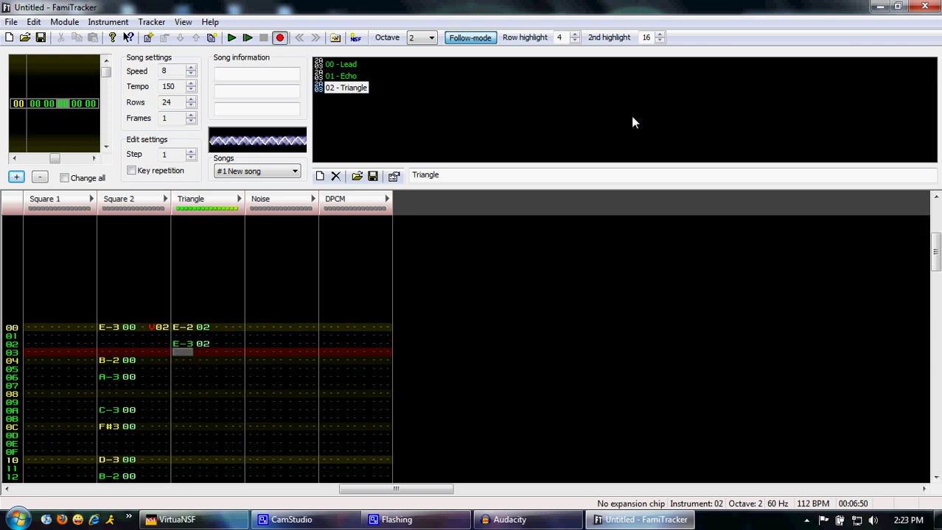
Enter E-2 at row 06 and E-3 at row 08 in the Triangle channel.
{"action": "key", "text": "Down"}
{"action": "key", "text": "Down"}
{"action": "key", "text": "Down"}
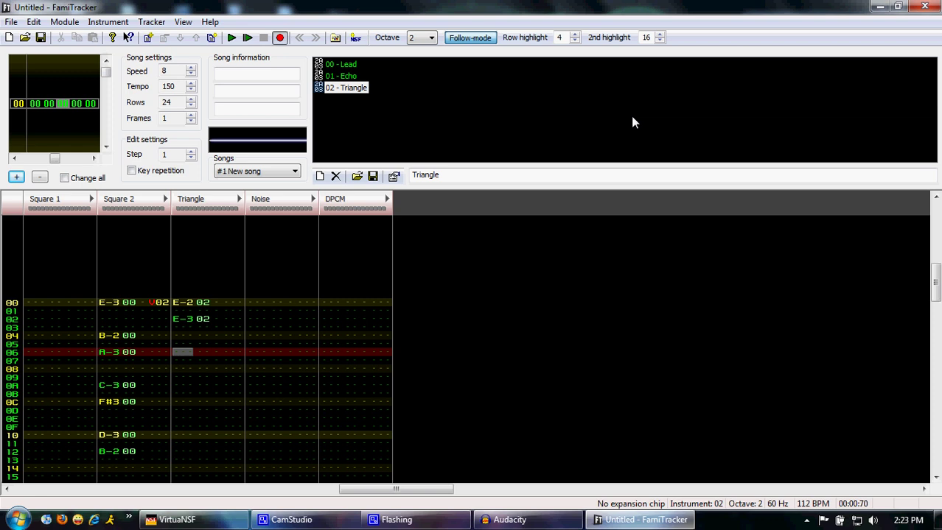
{"action": "key", "text": "c"}
{"action": "key", "text": "Down"}
{"action": "key", "text": "e"}
Play back the pattern, then enter E-2 at row 0C and E-3 at row 0E in the Triangle channel.
{"action": "key", "text": "Return"}
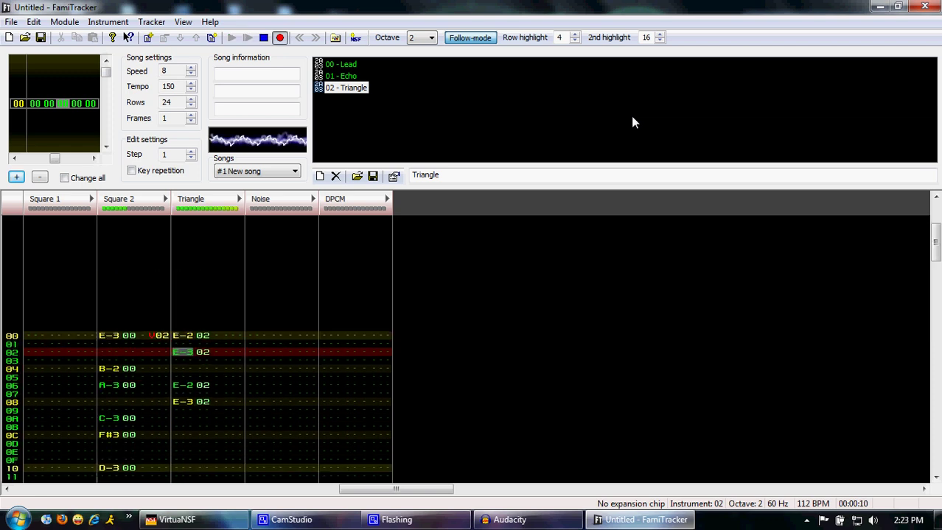
{"action": "key", "text": "c"}
{"action": "key", "text": "Return"}
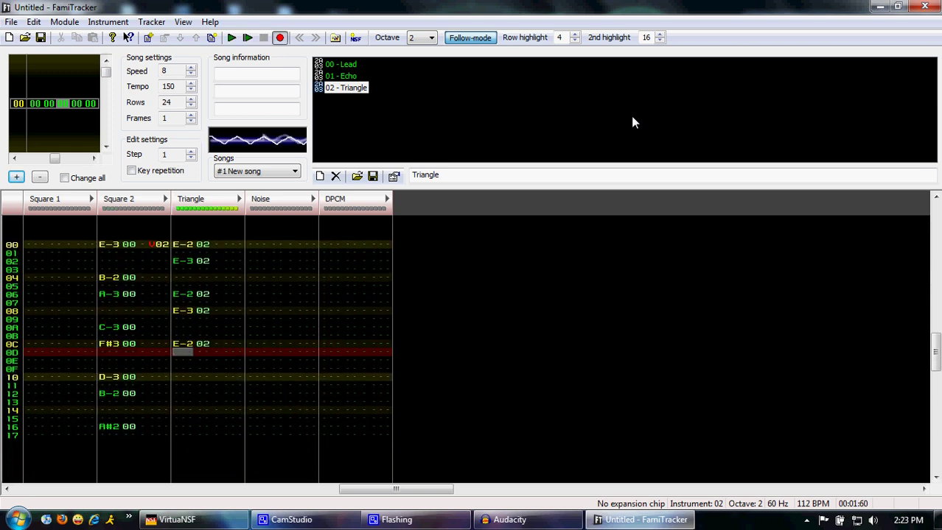
{"action": "key", "text": "Down"}
{"action": "key", "text": "e"}
Enter E-2 at row 12 and E-3 at row 14 in the Triangle channel and play the pattern back.
{"action": "key", "text": "Down"}
{"action": "key", "text": "Down"}
{"action": "key", "text": "Down"}
{"action": "key", "text": "c"}
{"action": "key", "text": "Down"}
{"action": "key", "text": "e"}
{"action": "key", "text": "Return"}
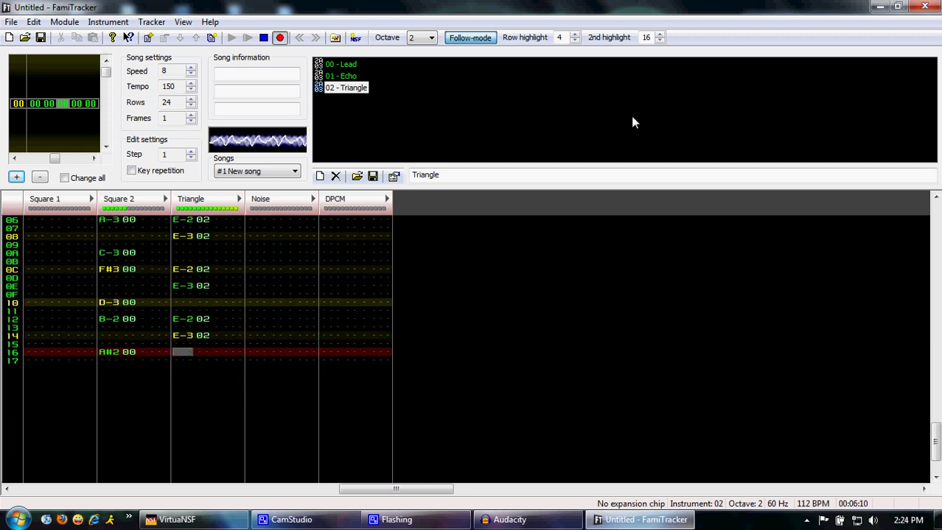
{"action": "key", "text": "Return"}
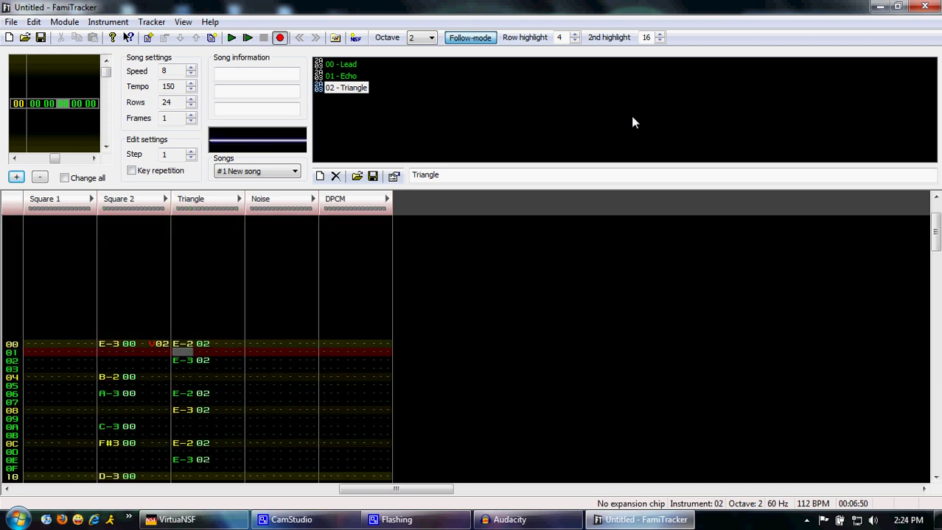
Switch to VirtuaNSF, silence Rect 2 and raise Rect 1 to maximum volume to listen to it together with the Triangle.
{"action": "left_click", "coordinate": [174, 520]}
{"action": "left_click_drag", "start_coordinate": [795, 230], "coordinate": [813, 210]}
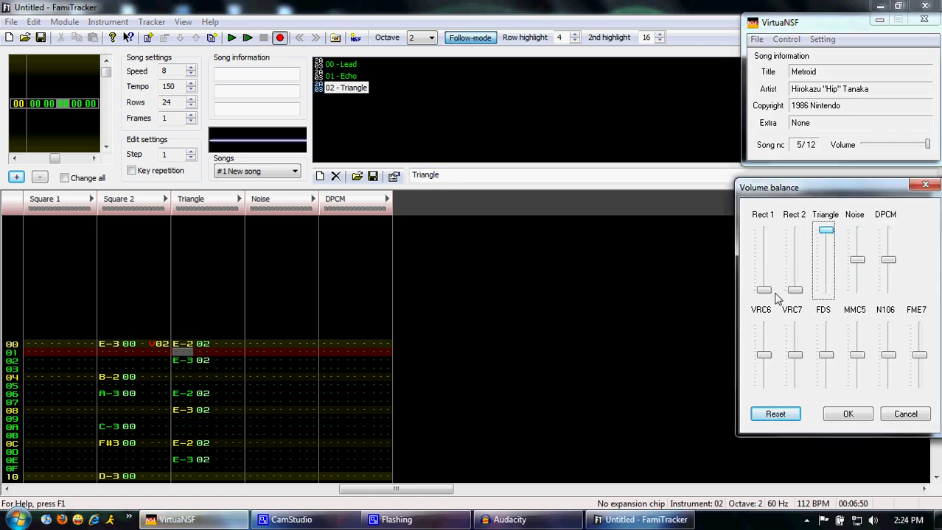
{"action": "left_click_drag", "start_coordinate": [771, 295], "coordinate": [765, 230]}
{"action": "left_click", "coordinate": [800, 153]}
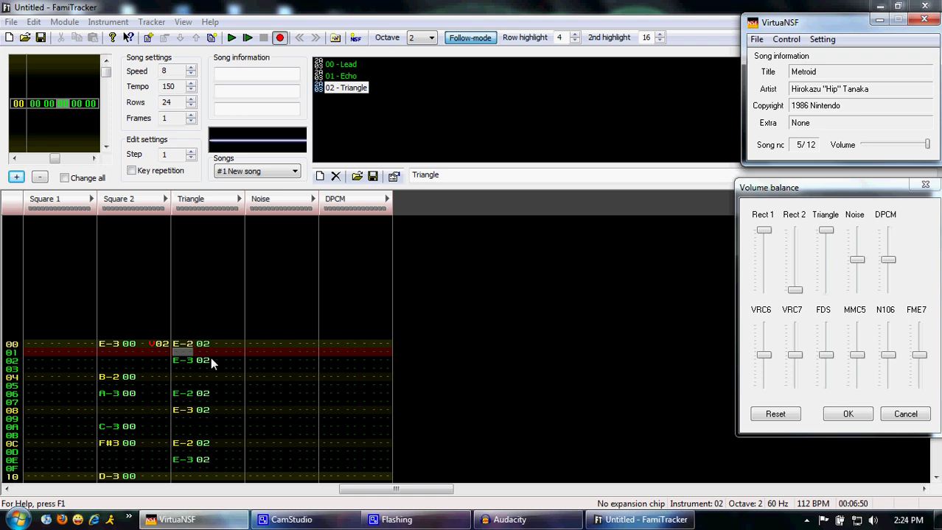
Return to FamiTracker, select the Echo instrument and copy the whole Square 2 column into Square 1 starting at row 01.
{"action": "left_click", "coordinate": [38, 353]}
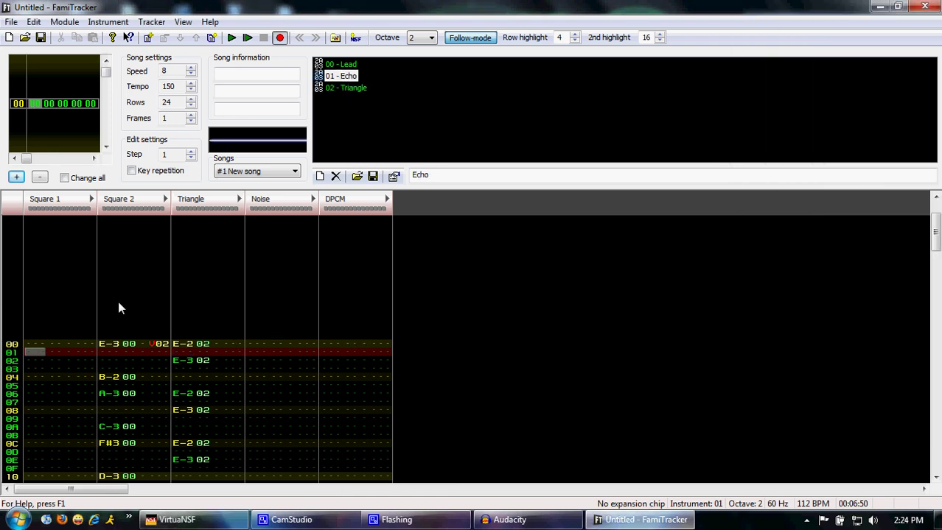
{"action": "left_click", "coordinate": [118, 346]}
{"action": "key", "text": "ctrl+a"}
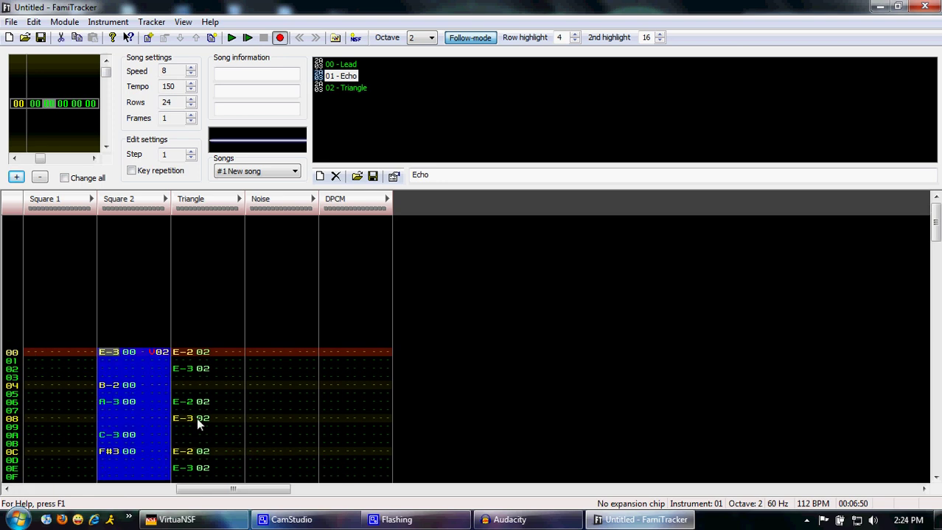
{"action": "key", "text": "ctrl+c"}
{"action": "left_click", "coordinate": [35, 367]}
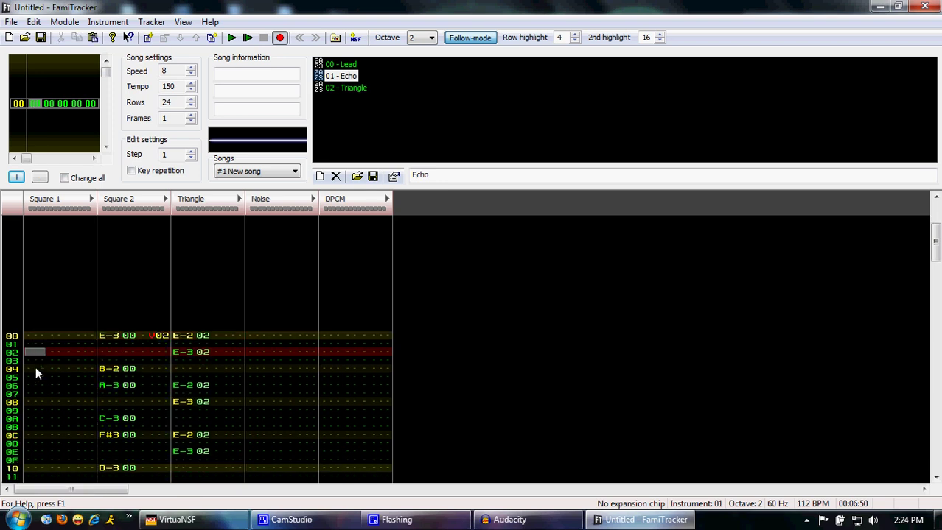
{"action": "left_click", "coordinate": [37, 344]}
{"action": "key", "text": "ctrl+v"}
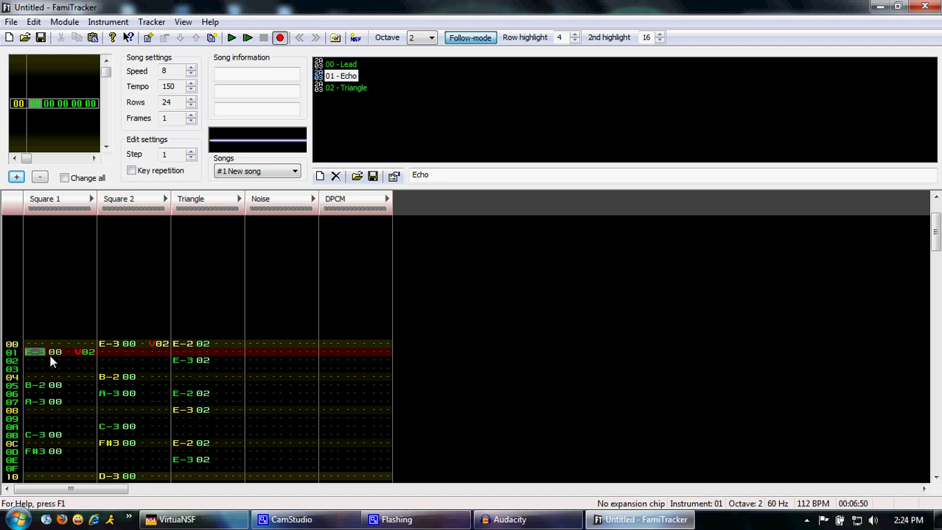
Change all Square 1 notes to instrument 01, mute Square 2 and play back the pattern to check the echo.
{"action": "left_click_drag", "start_coordinate": [53, 357], "coordinate": [57, 435]}
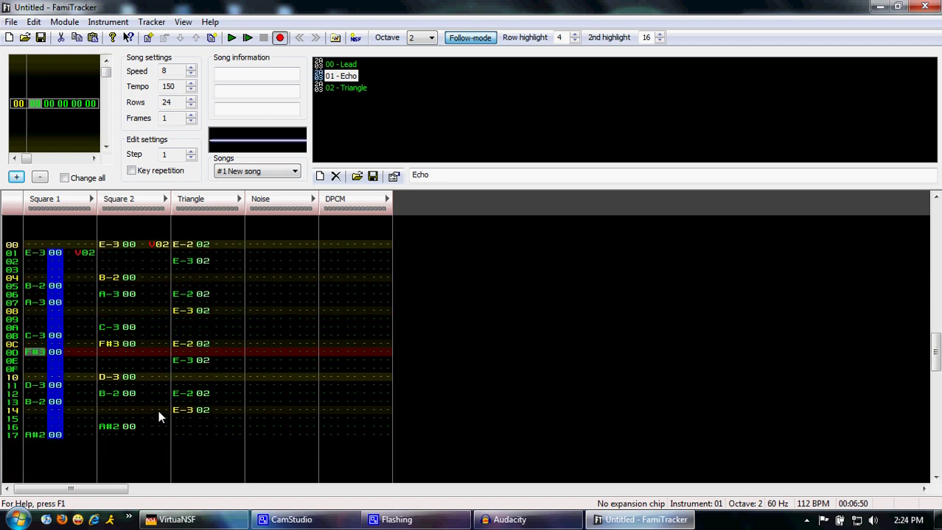
{"action": "key", "text": "alt+s"}
{"action": "key", "text": "Return"}
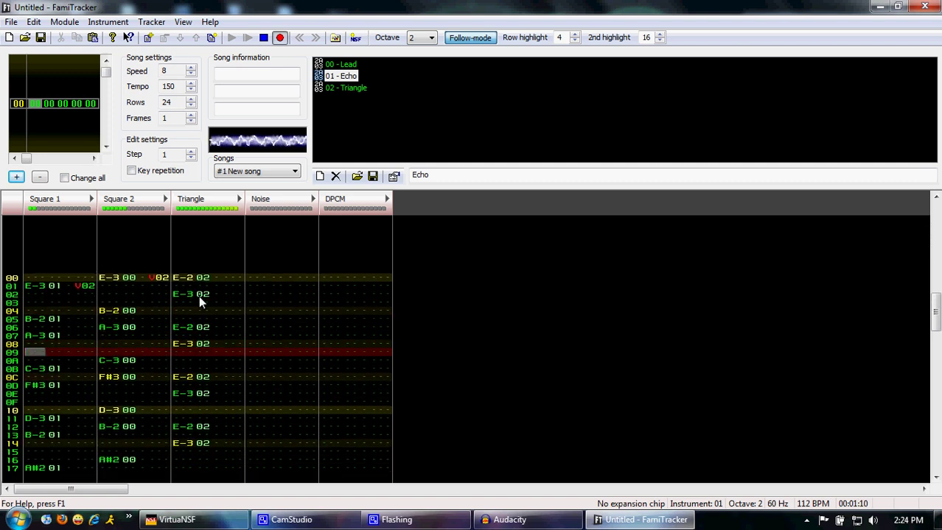
{"action": "key", "text": "Return"}
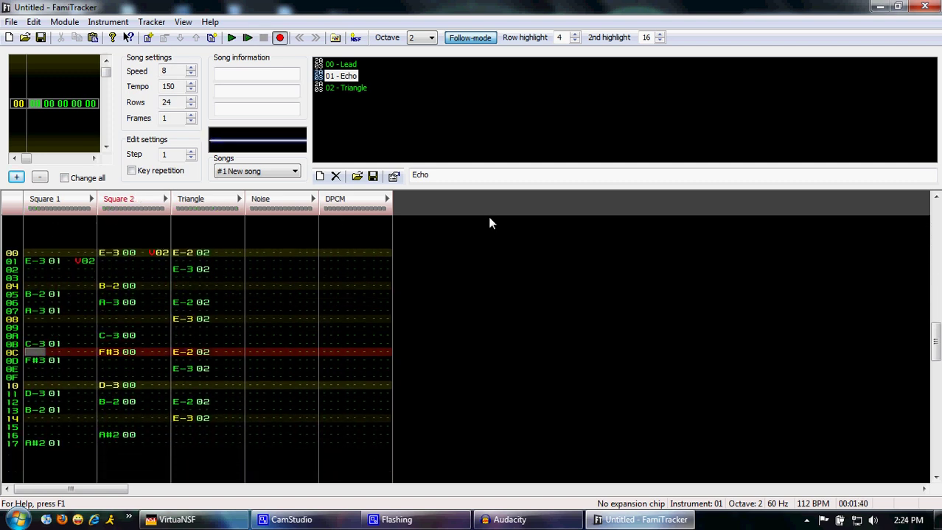
{"action": "key", "text": "Return"}
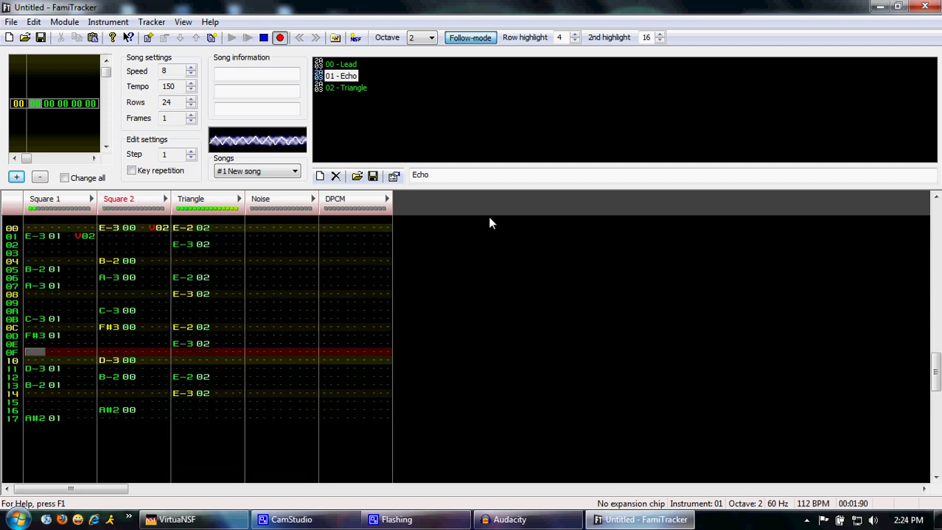
{"action": "key", "text": "Return"}
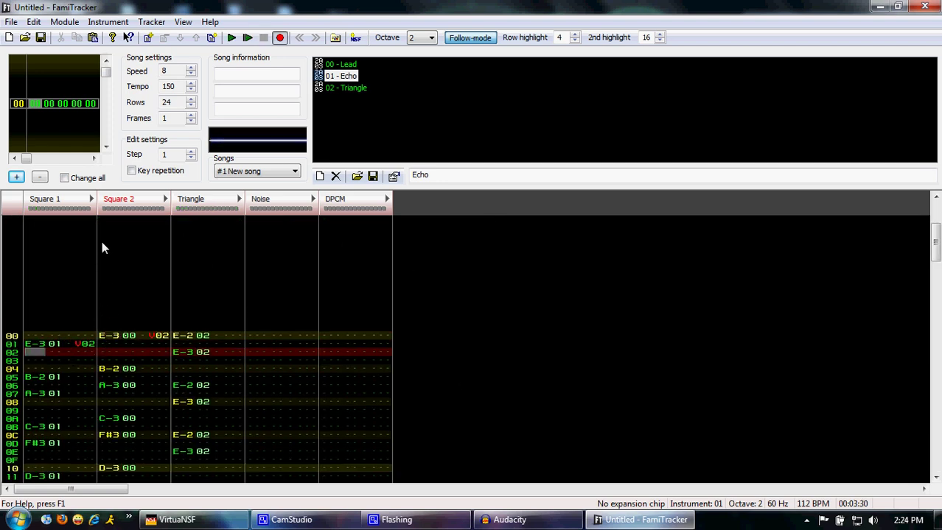
Add a second effect column to Square 1 and enter the row delay effect G03 at rows 01 and 05.
{"action": "left_click", "coordinate": [92, 202]}
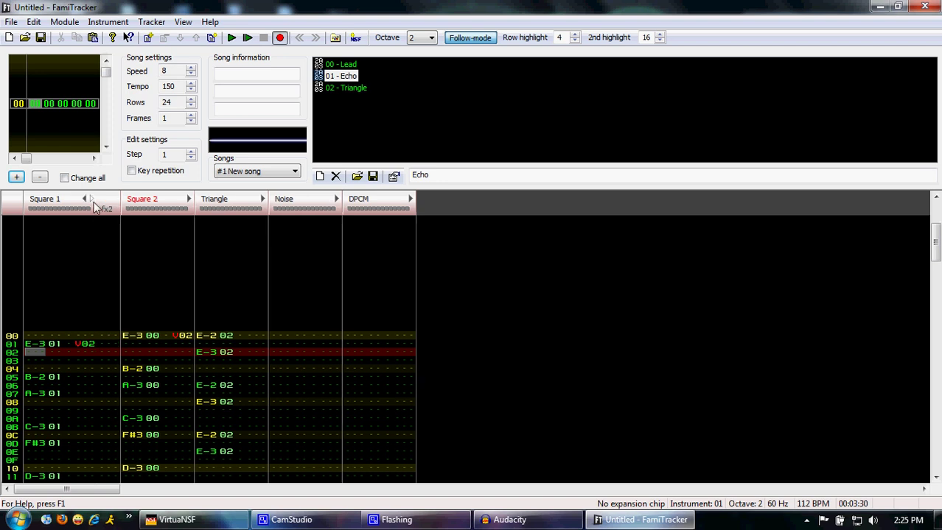
{"action": "left_click", "coordinate": [107, 344]}
{"action": "type", "text": "G03"}
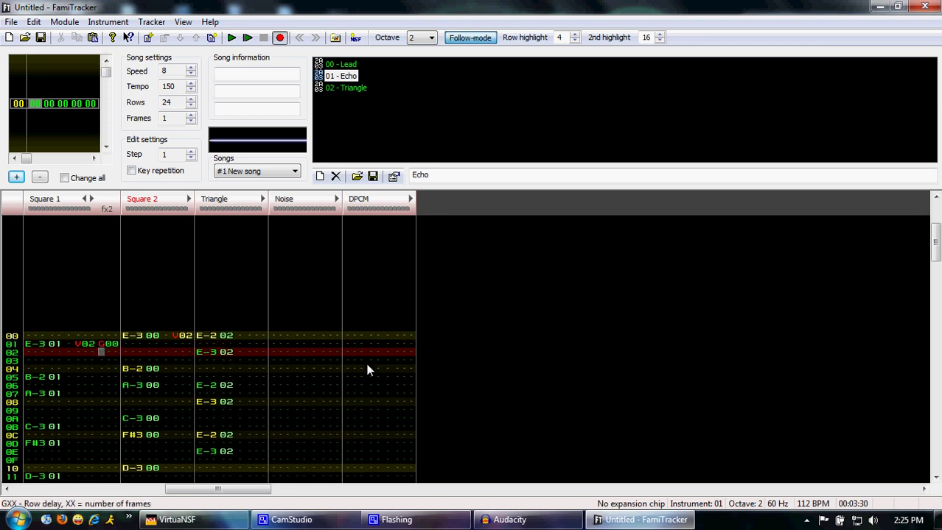
{"action": "key", "text": "Down"}
{"action": "key", "text": "Down"}
{"action": "key", "text": "Down"}
{"action": "type", "text": "G03"}
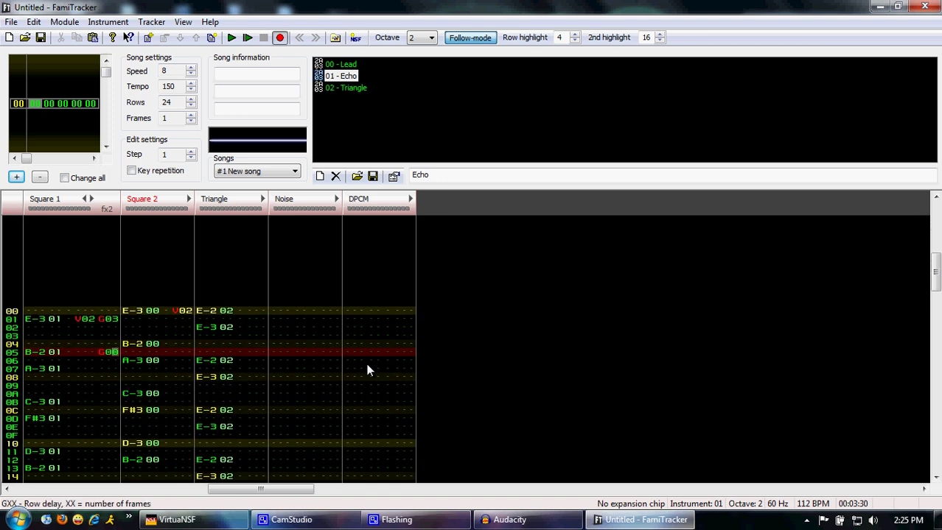
Enter the delay effect G03 at rows 07 and 0B of Square 1.
{"action": "key", "text": "Down"}
{"action": "type", "text": "G03"}
{"action": "key", "text": "Down"}
{"action": "key", "text": "Down"}
{"action": "key", "text": "Down"}
{"action": "type", "text": "G03"}
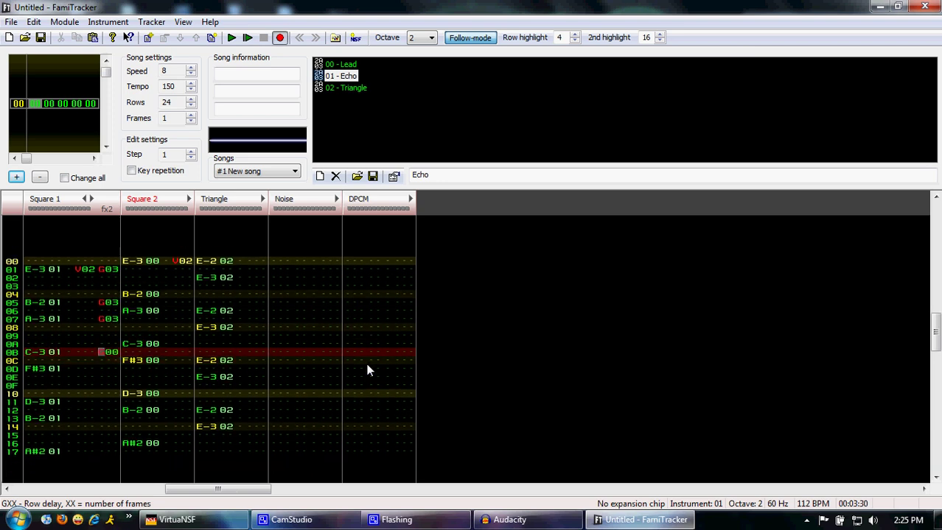
Enter the delay effect G03 at rows 0D and 11 of Square 1.
{"action": "key", "text": "Down"}
{"action": "key", "text": "Down"}
{"action": "type", "text": "G03"}
{"action": "key", "text": "Down"}
{"action": "key", "text": "Down"}
{"action": "key", "text": "Down"}
{"action": "key", "text": "Down"}
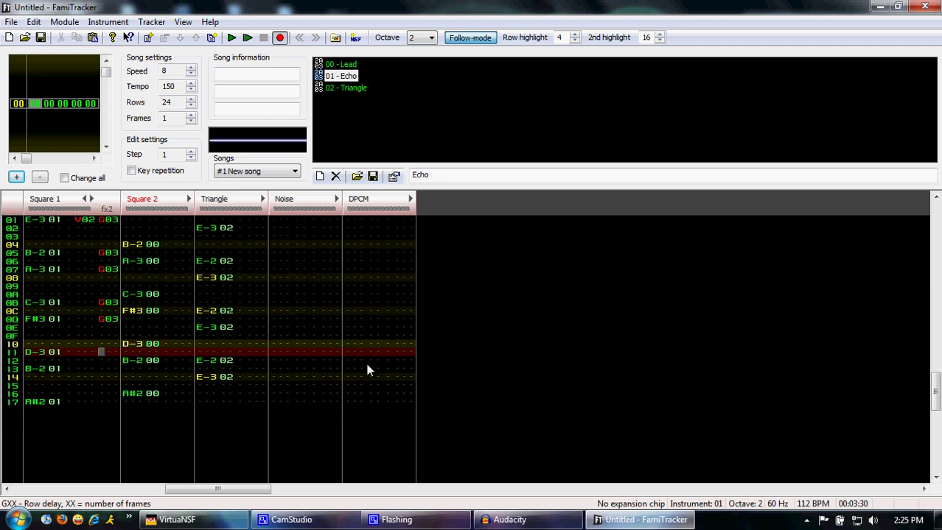
{"action": "type", "text": "G03"}
Enter the delay effect G03 at rows 13 and 17 of Square 1 and play the pattern back.
{"action": "key", "text": "Down"}
{"action": "key", "text": "Down"}
{"action": "type", "text": "G03"}
{"action": "key", "text": "Down"}
{"action": "key", "text": "Down"}
{"action": "key", "text": "Down"}
{"action": "key", "text": "Down"}
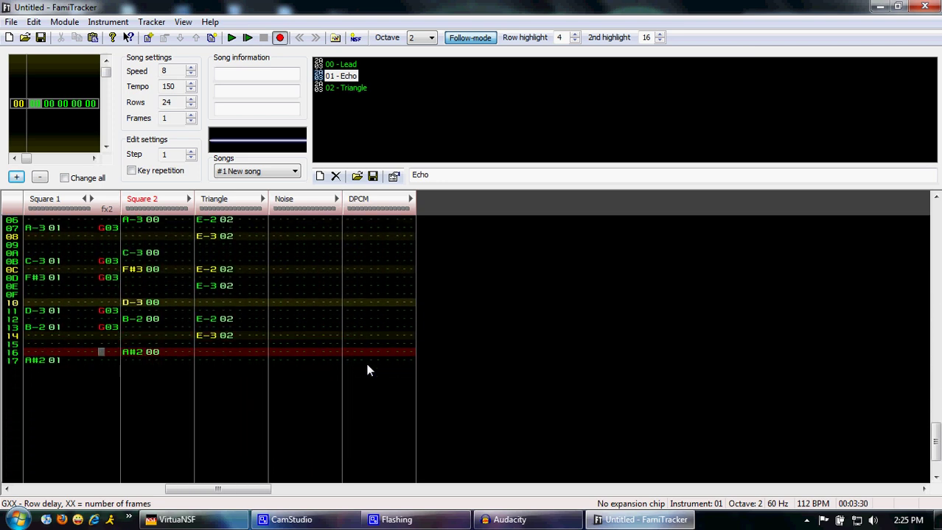
{"action": "key", "text": "Return"}
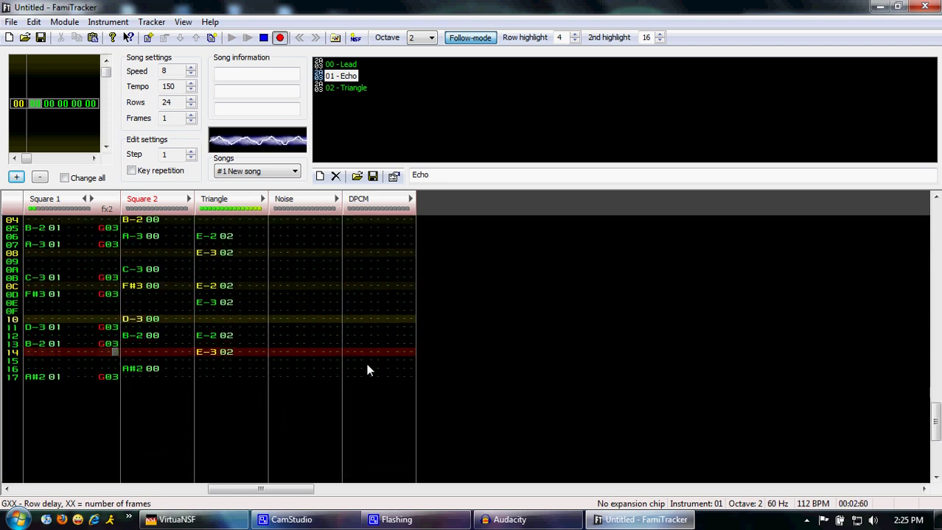
{"action": "key", "text": "Return"}
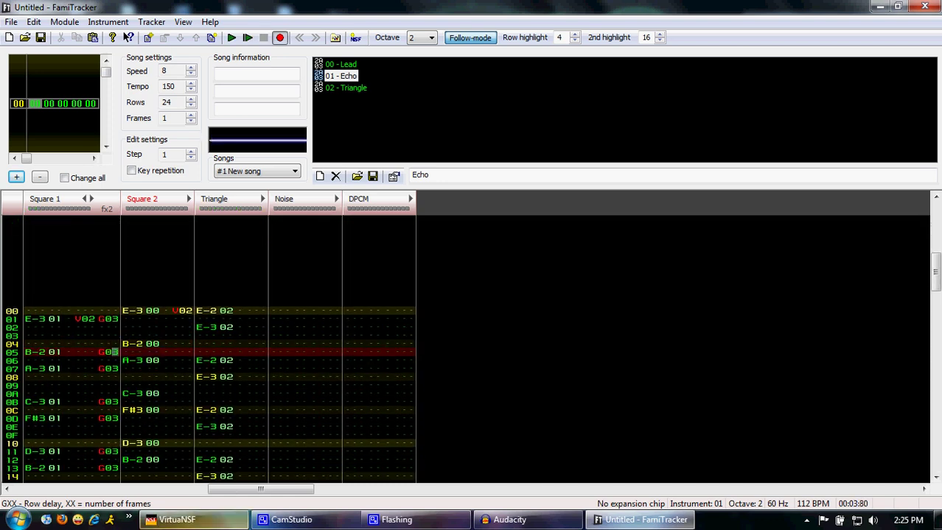
Listen to the reference song in VirtuaNSF, return to FamiTracker, unmute Square 2 and play back the full pattern to compare.
{"action": "left_click", "coordinate": [172, 520]}
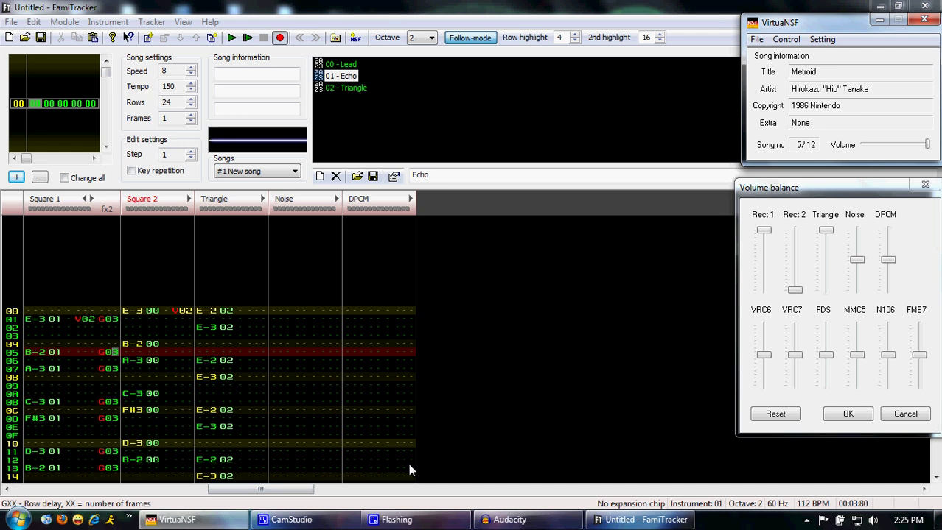
{"action": "left_click", "coordinate": [113, 301]}
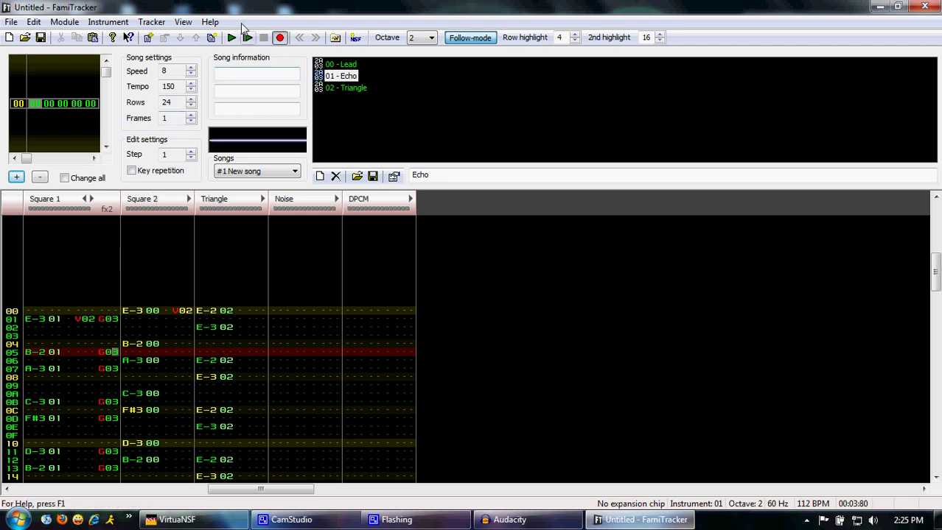
{"action": "key", "text": "Return"}
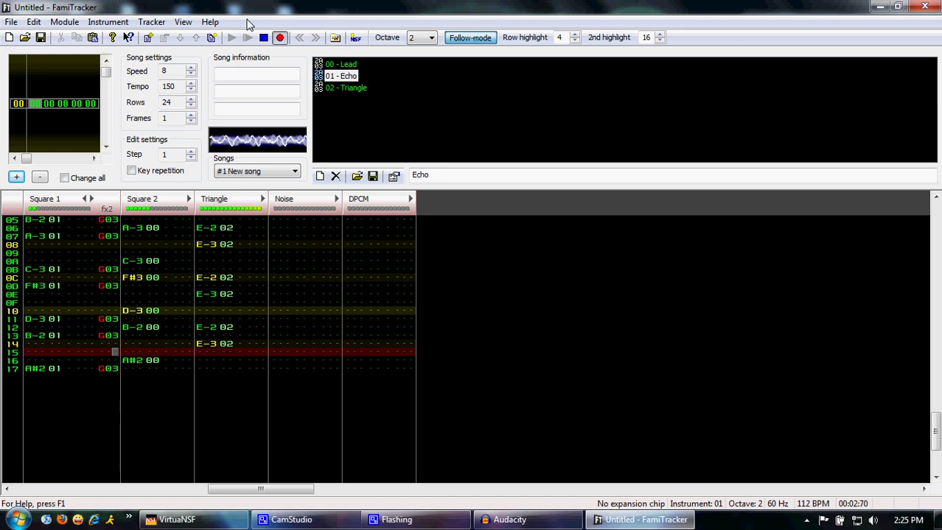
{"action": "key", "text": "Return"}
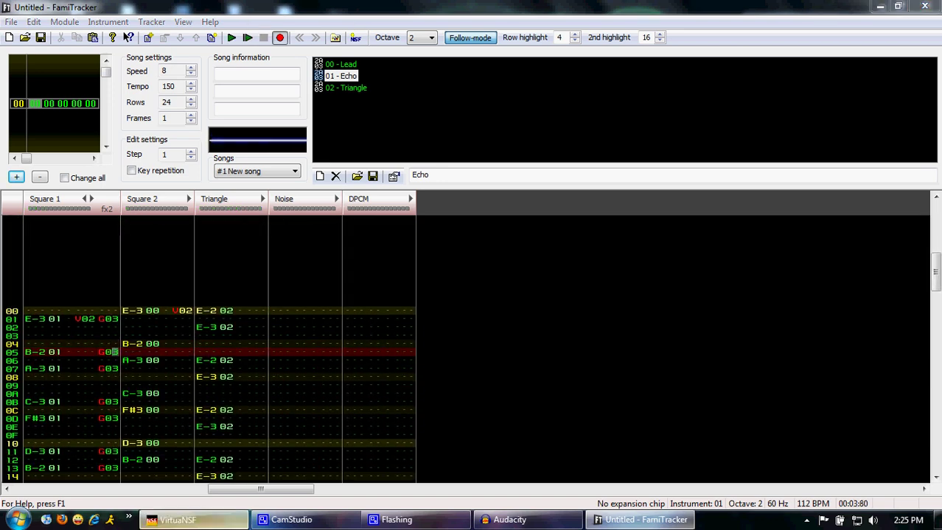
Reset the channel volume balance in VirtuaNSF to hear the full song, and play the pattern back in FamiTracker to compare.
{"action": "left_click", "coordinate": [173, 520]}
{"action": "left_click", "coordinate": [774, 414]}
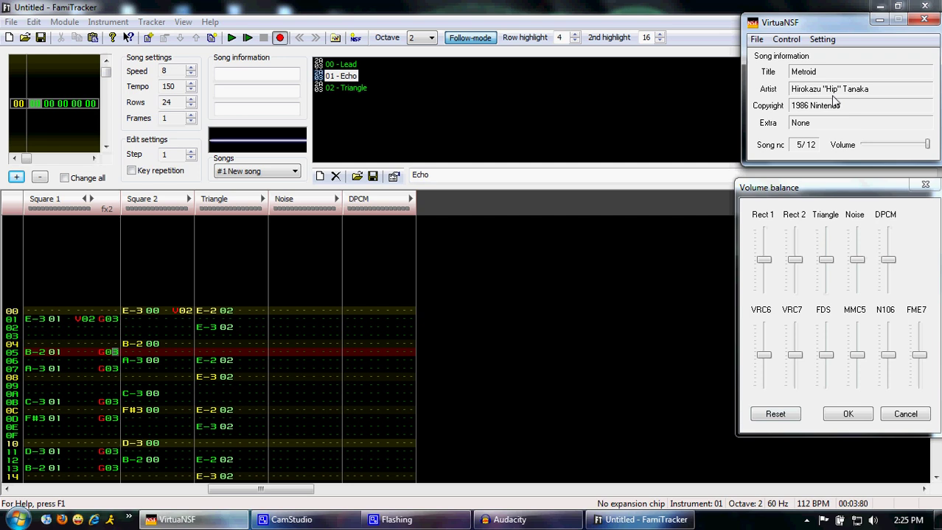
{"action": "left_click", "coordinate": [231, 39]}
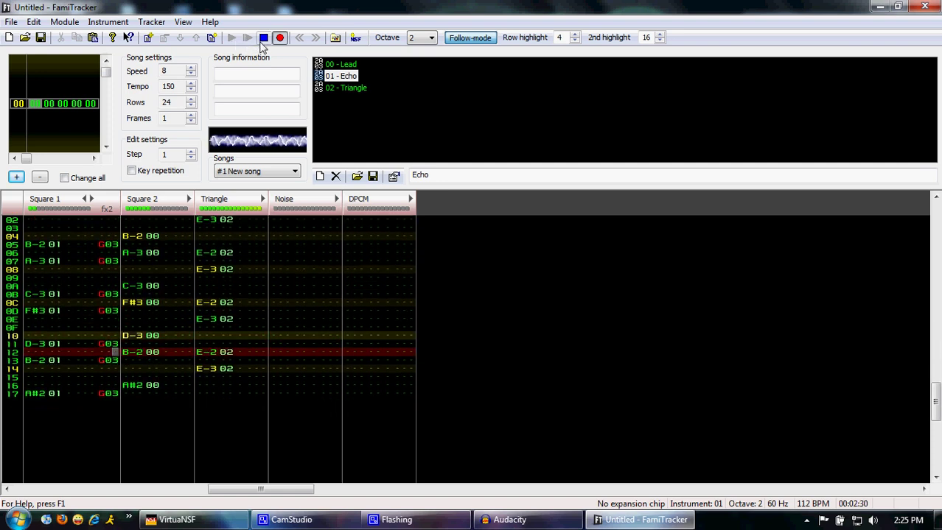
{"action": "left_click", "coordinate": [263, 38]}
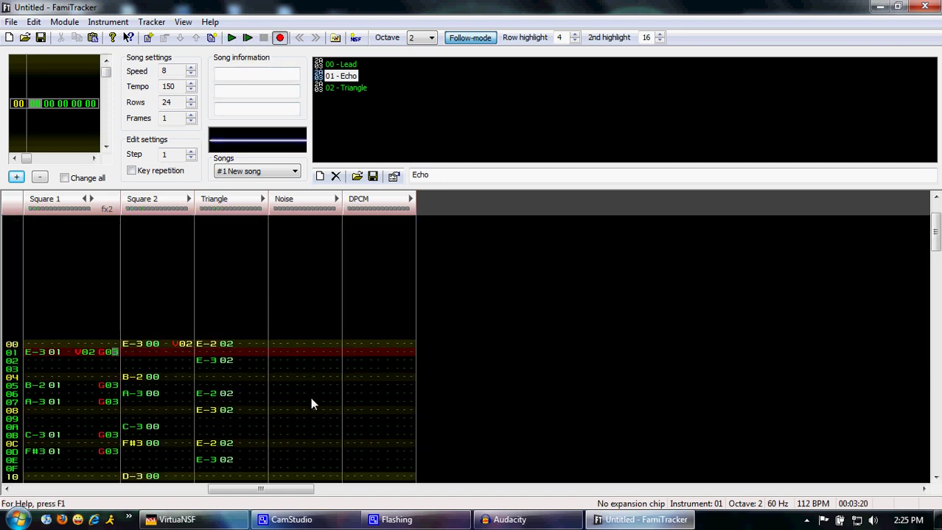
In Audacity, solo the upper track alongside the lower one, play both recordings and mark the section change at about 12.9 s.
{"action": "left_click", "coordinate": [505, 519]}
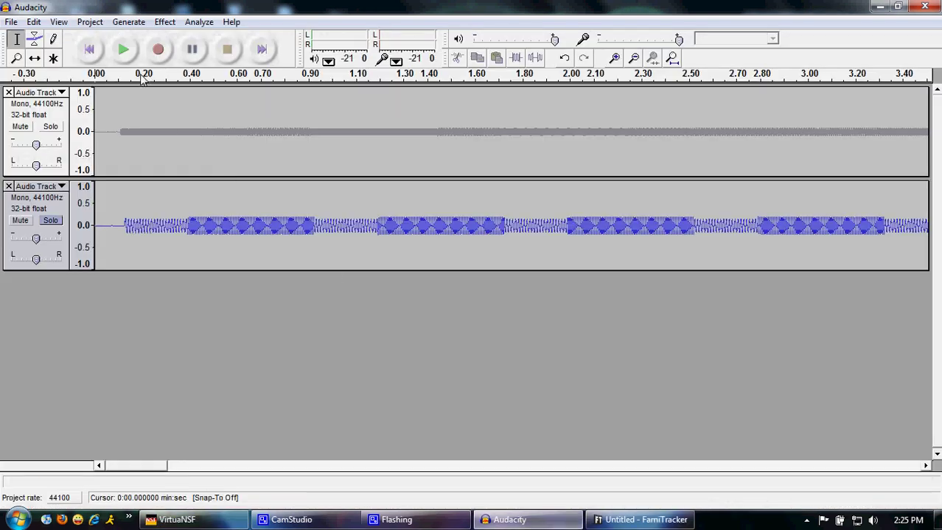
{"action": "left_click", "coordinate": [50, 127]}
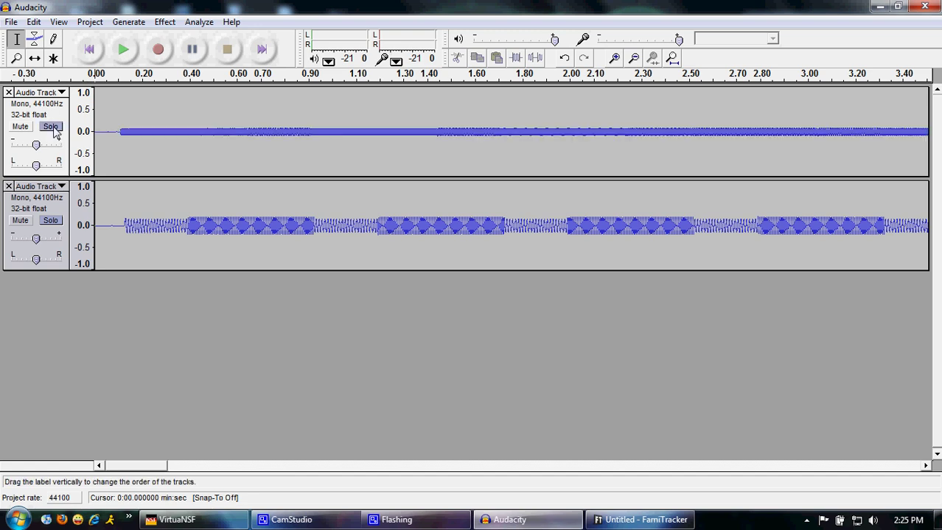
{"action": "left_click", "coordinate": [123, 50]}
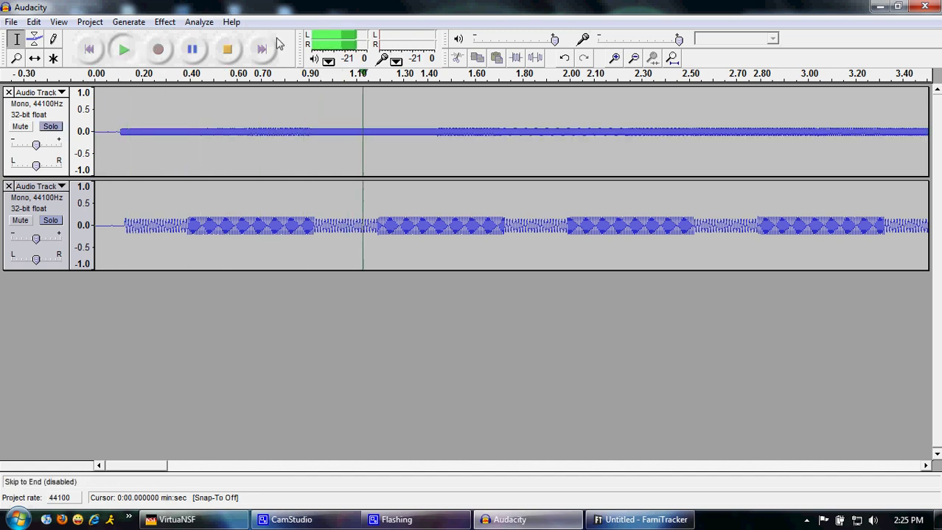
{"action": "left_click", "coordinate": [227, 53]}
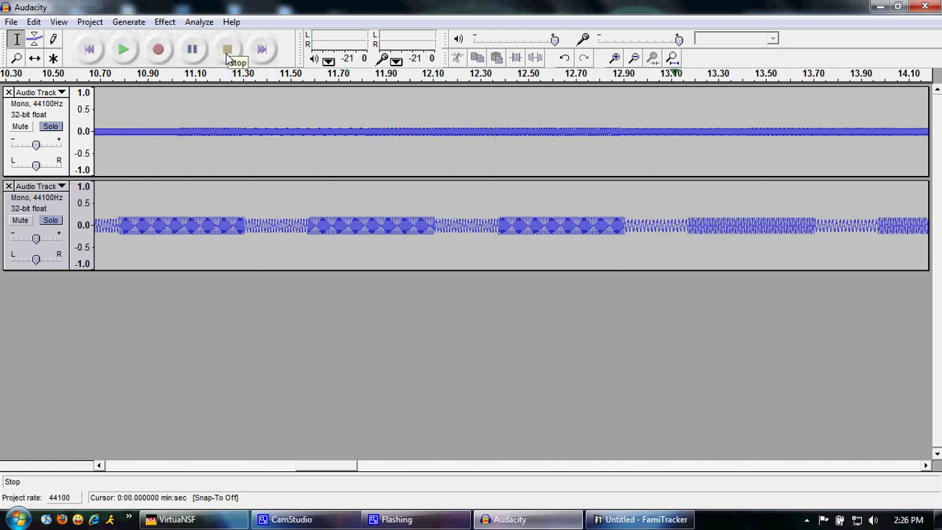
{"action": "left_click", "coordinate": [686, 229]}
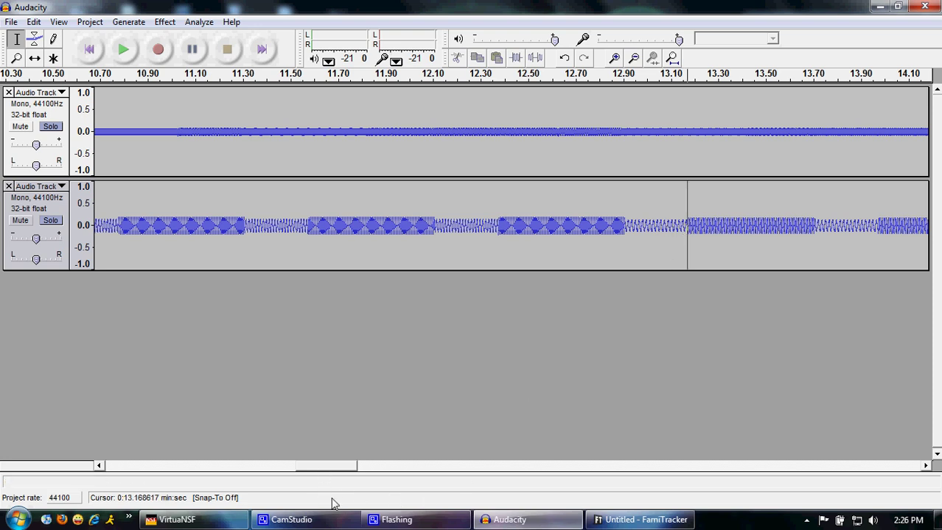
{"action": "left_click", "coordinate": [625, 227]}
Back in FamiTracker, duplicate frame 00 three times for a total of four frames and play the song back.
{"action": "left_click", "coordinate": [641, 520]}
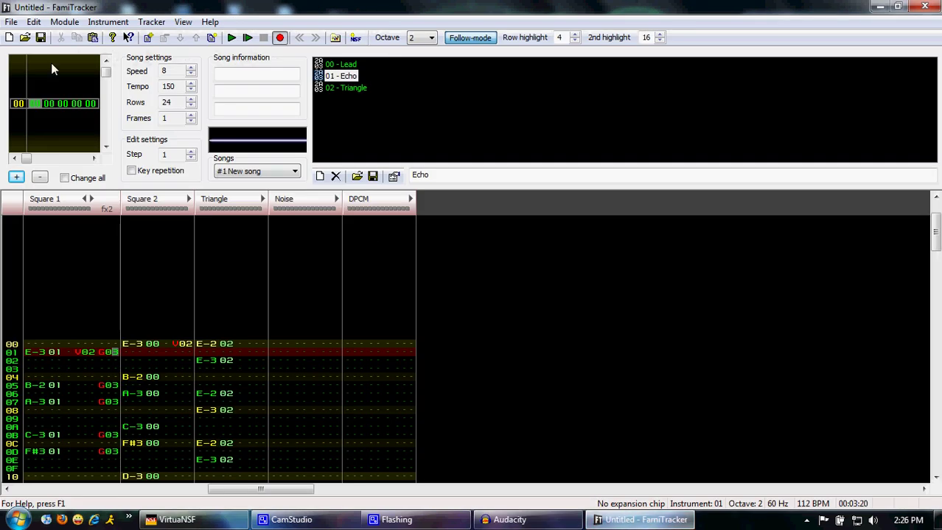
{"action": "left_click", "coordinate": [211, 39]}
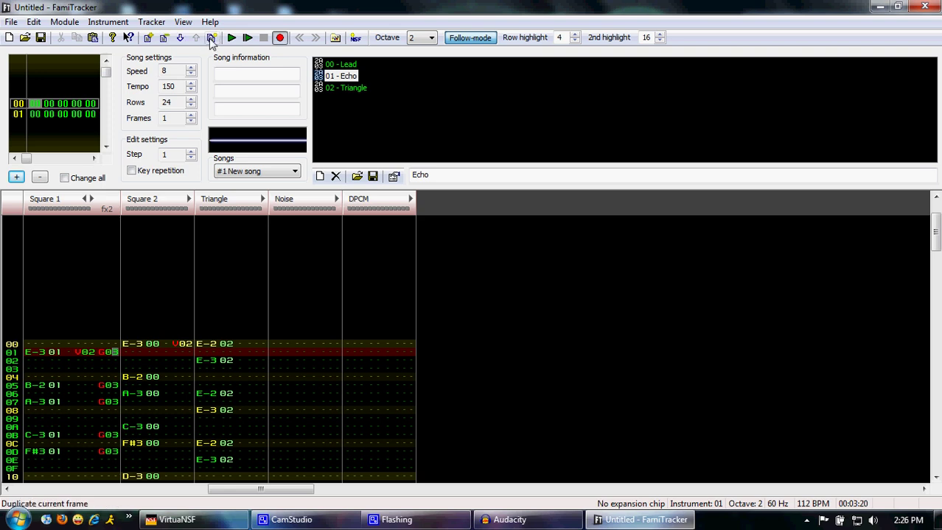
{"action": "left_click", "coordinate": [212, 38]}
{"action": "left_click", "coordinate": [211, 39]}
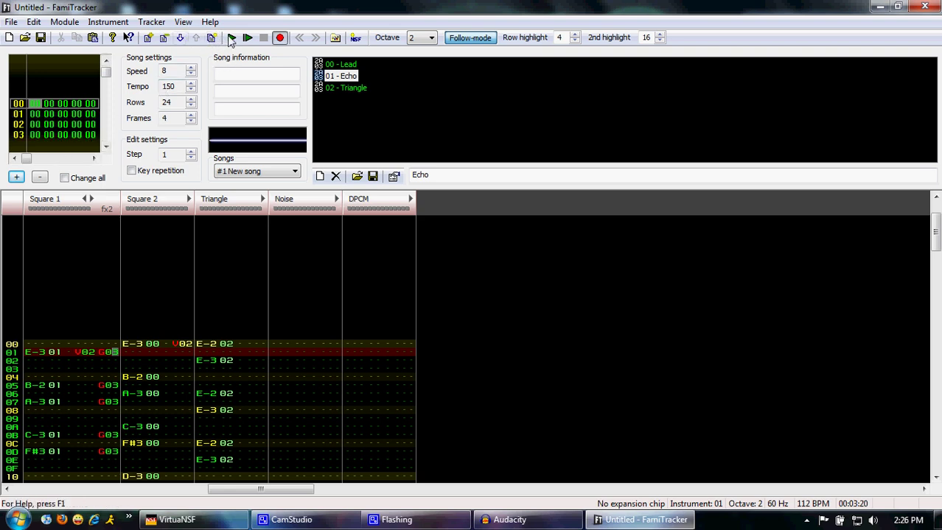
{"action": "left_click", "coordinate": [231, 38]}
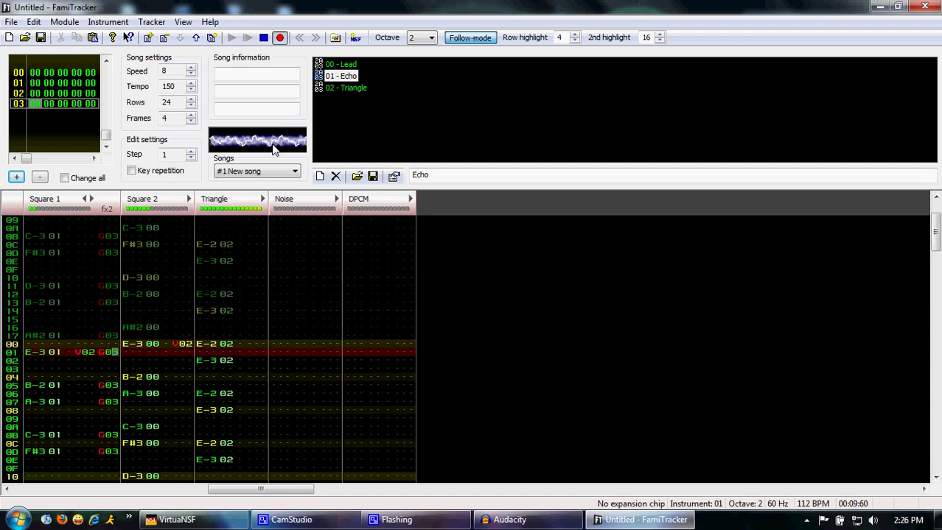
{"action": "left_click", "coordinate": [264, 37]}
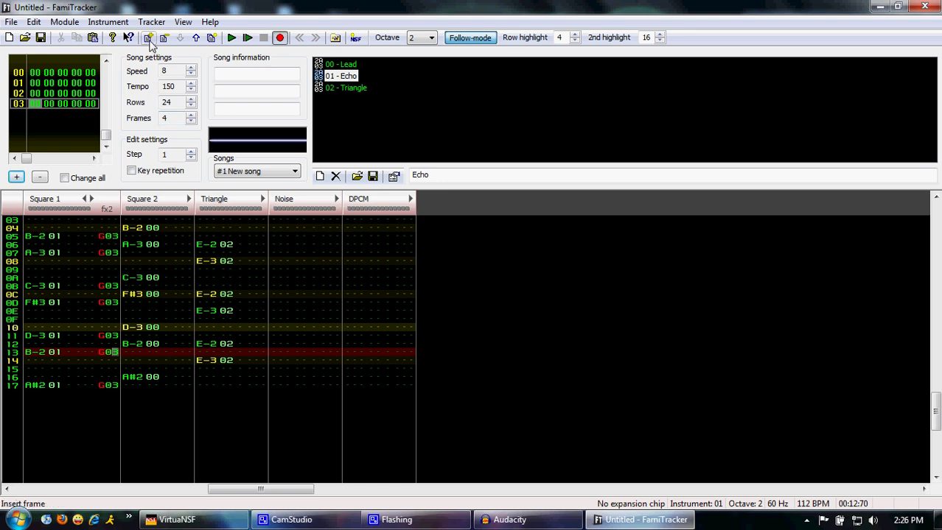
Insert a new frame after frame 03 and go to row 00 of its Square 1 pattern.
{"action": "left_click", "coordinate": [150, 40]}
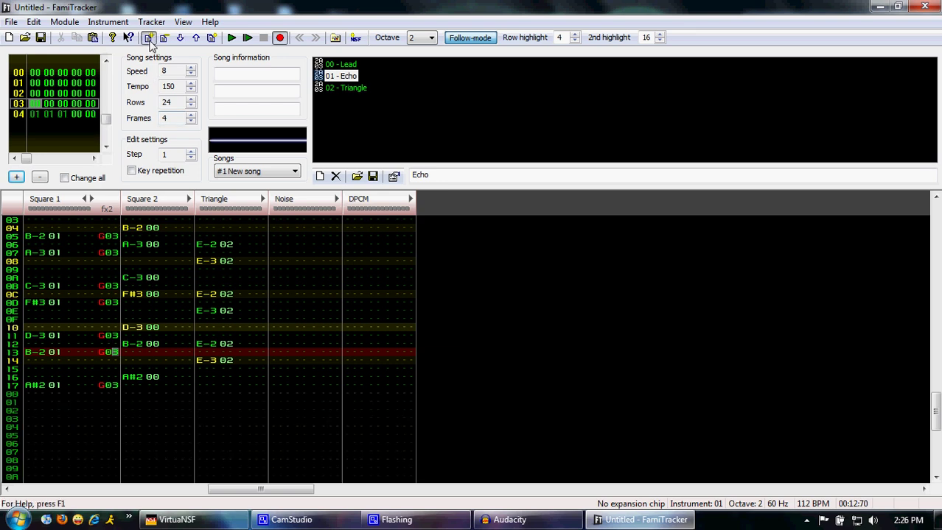
{"action": "left_click", "coordinate": [33, 116]}
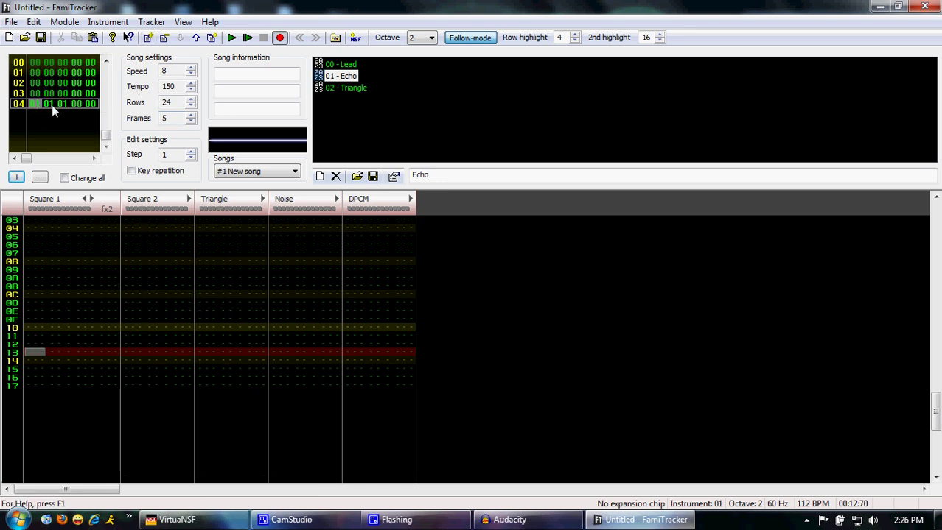
{"action": "scroll", "coordinate": [32, 240], "scroll_direction": "up", "scroll_amount": 3}
{"action": "scroll", "coordinate": [35, 293], "scroll_direction": "up", "scroll_amount": 3}
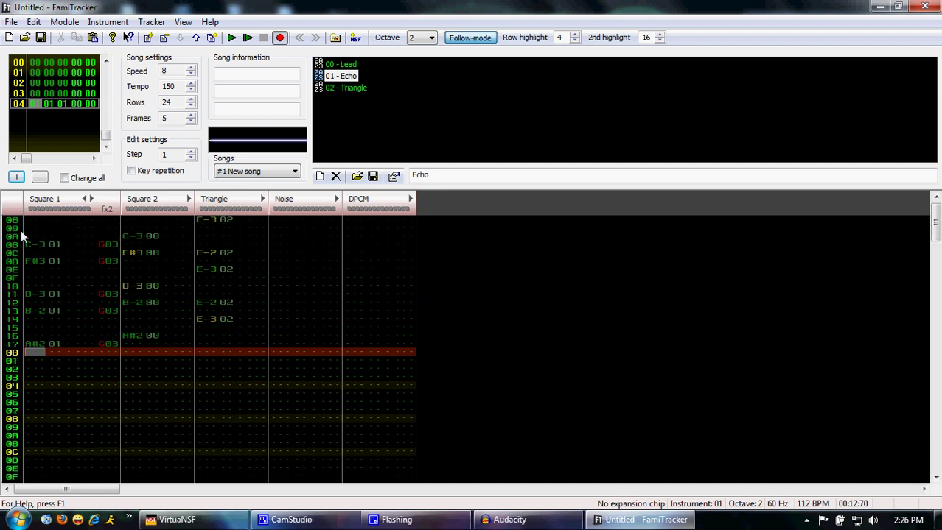
In Audacity, place the cursor at about 12.9 s in the upper track and solo only that track.
{"action": "left_click", "coordinate": [509, 521]}
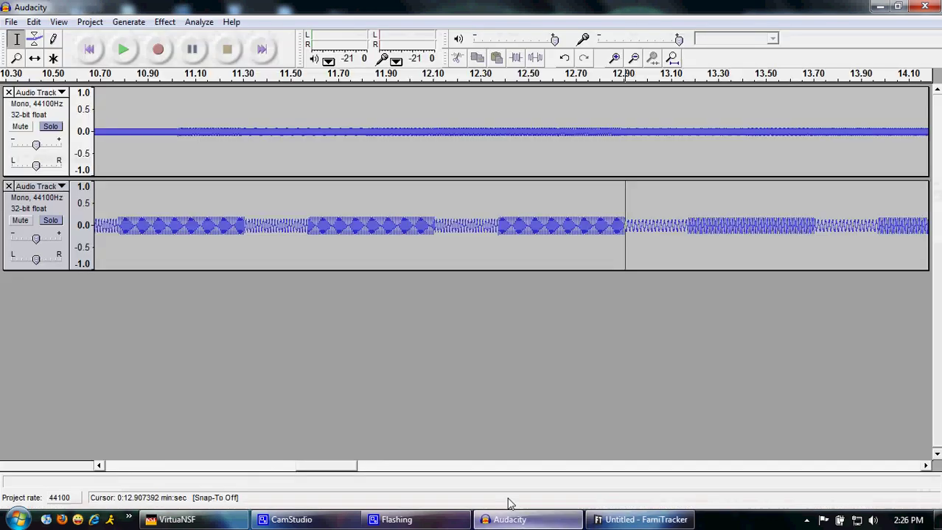
{"action": "left_click", "coordinate": [623, 131]}
{"action": "left_click", "coordinate": [50, 126]}
{"action": "key", "text": "space"}
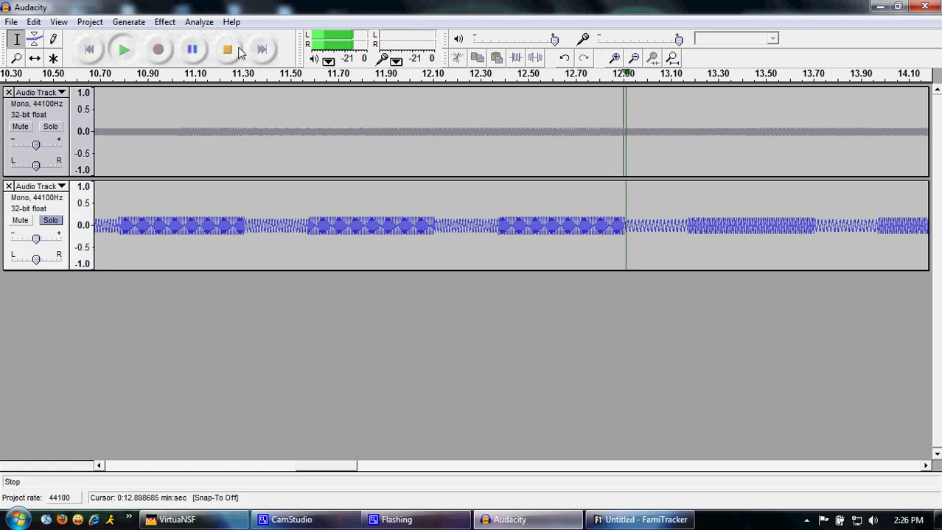
{"action": "left_click", "coordinate": [236, 50]}
{"action": "left_click", "coordinate": [53, 220]}
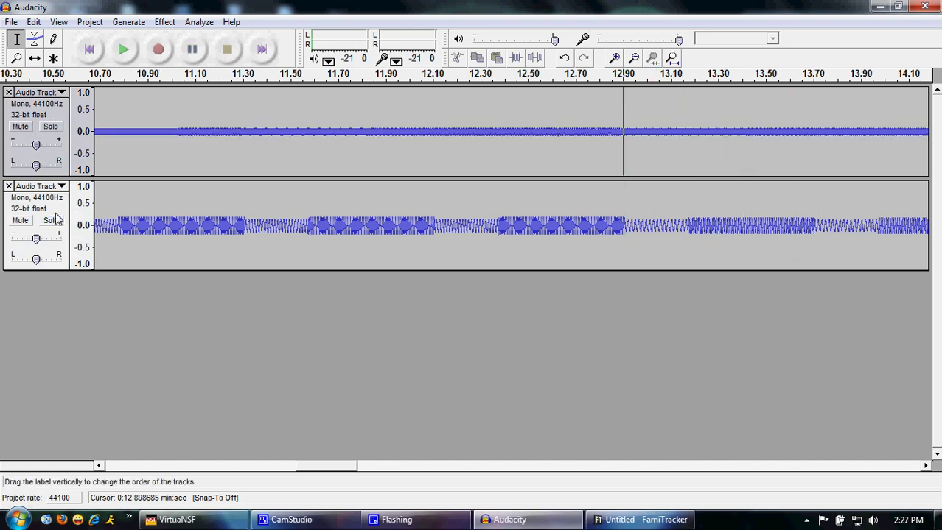
{"action": "left_click", "coordinate": [50, 126]}
Play the upper track from about 12.9 s repeatedly to identify the lead notes of the new section.
{"action": "left_click", "coordinate": [123, 49]}
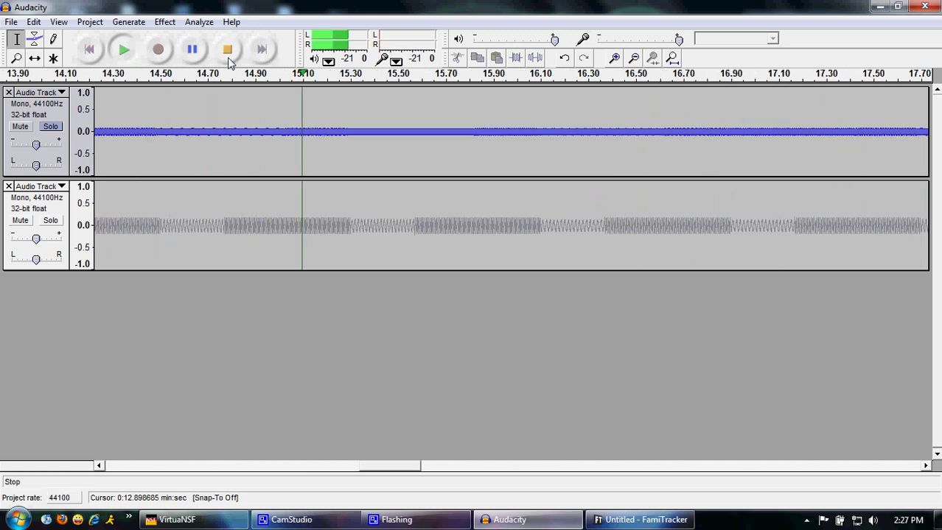
{"action": "left_click", "coordinate": [228, 50]}
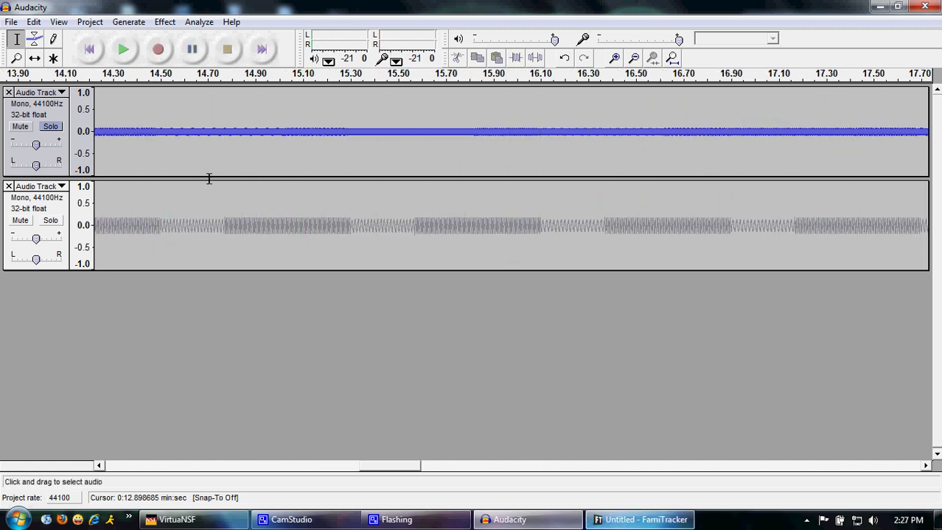
{"action": "left_click", "coordinate": [123, 49]}
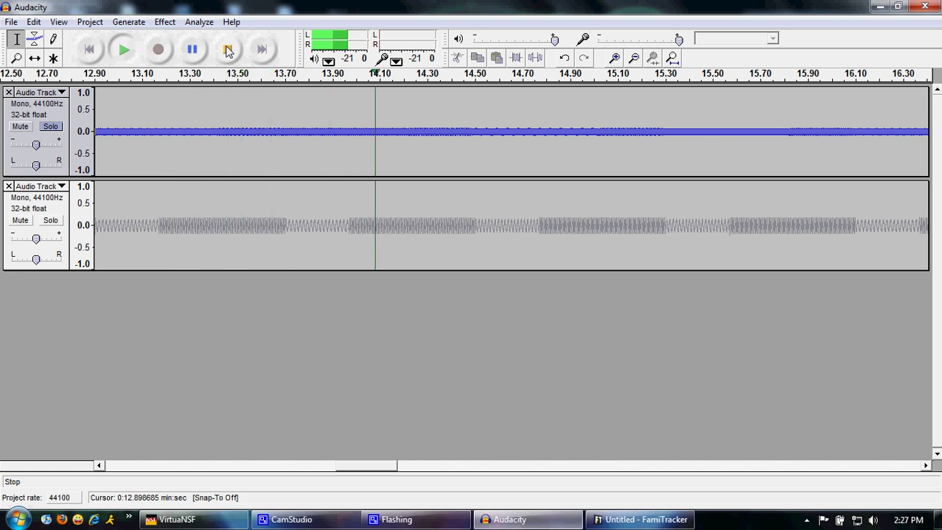
{"action": "left_click", "coordinate": [228, 51]}
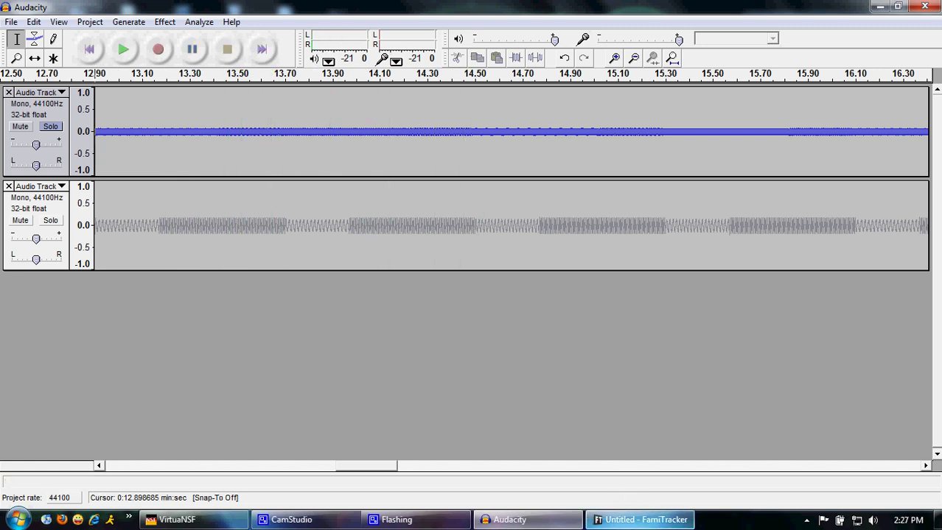
{"action": "left_click", "coordinate": [123, 49]}
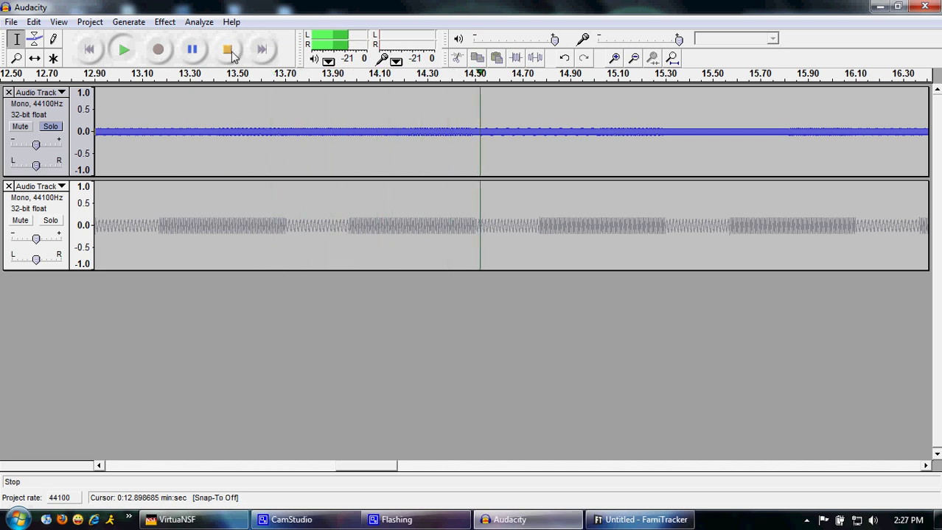
{"action": "left_click", "coordinate": [230, 52]}
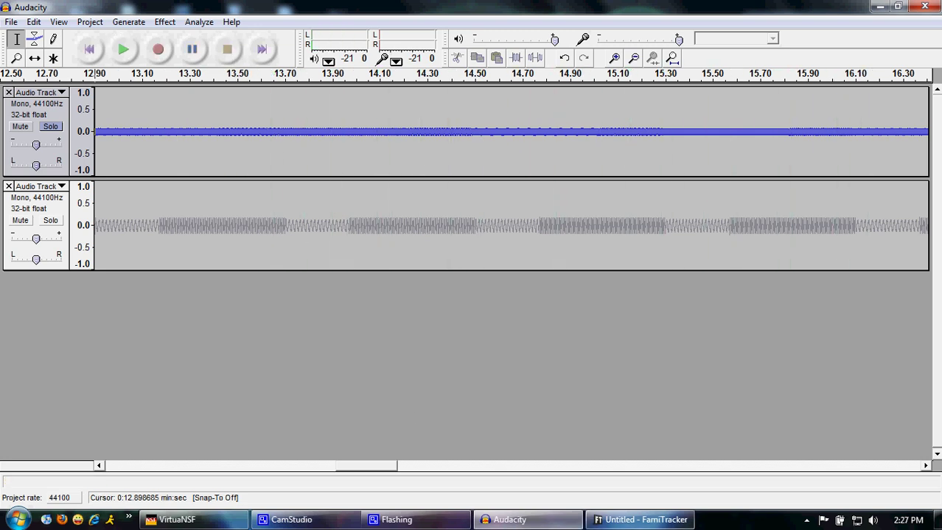
In FamiTracker, enter G-3 at row 00, D-3 at row 04 and E-3 at row 06 of frame 04's Square 2 with the Lead instrument.
{"action": "left_click", "coordinate": [641, 520]}
{"action": "left_click", "coordinate": [135, 351]}
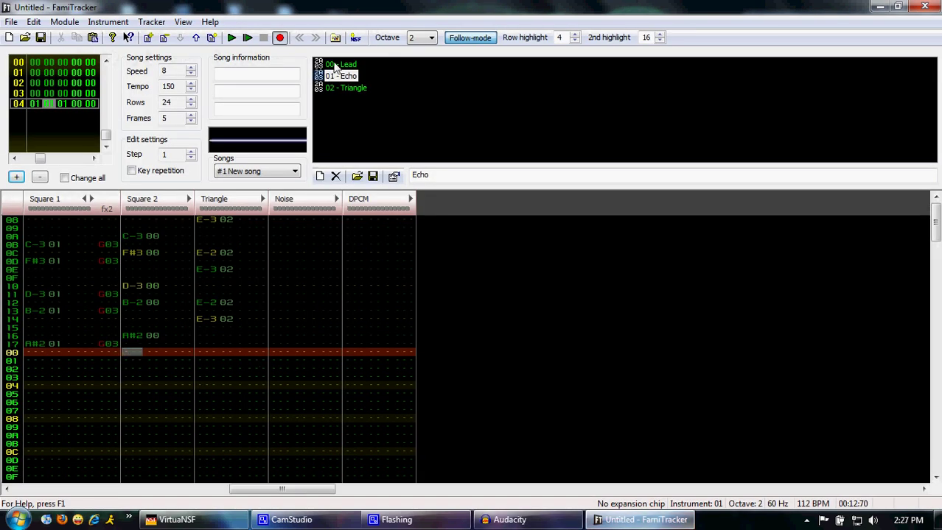
{"action": "left_click", "coordinate": [335, 65]}
{"action": "key", "text": "t"}
{"action": "key", "text": "Down"}
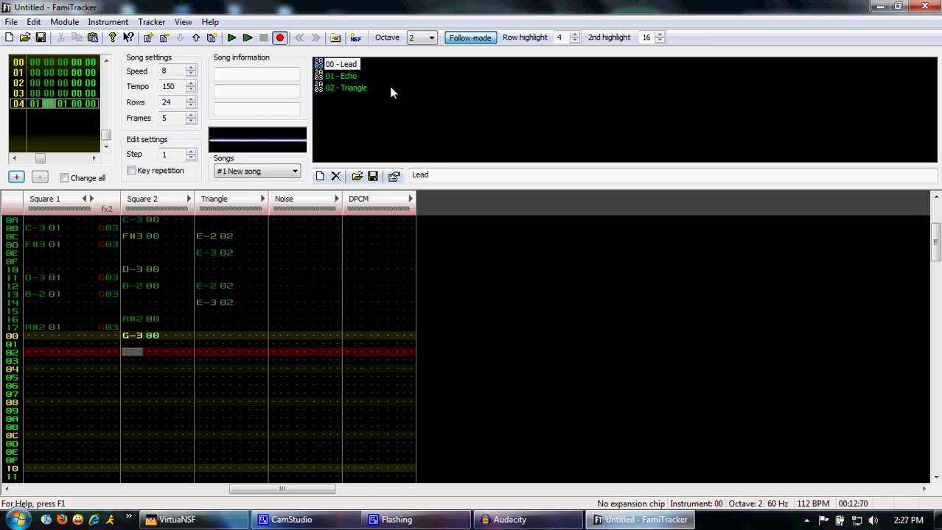
{"action": "key", "text": "Down"}
{"action": "key", "text": "Down"}
{"action": "key", "text": "w"}
{"action": "key", "text": "Down"}
{"action": "key", "text": "e"}
Enter the note B-2 at row 0A of Square 2 in frame 04.
{"action": "key", "text": "Down"}
{"action": "key", "text": "Down"}
{"action": "key", "text": "Down"}
{"action": "key", "text": "q"}
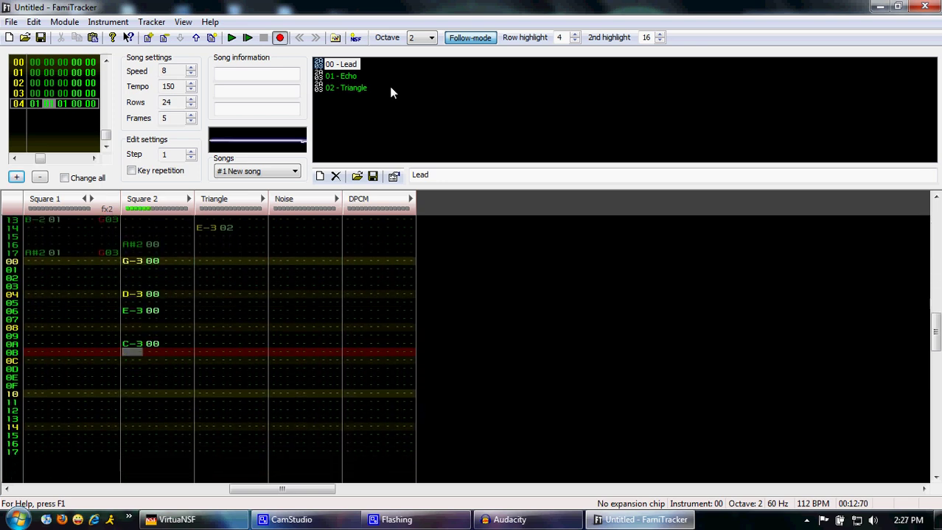
{"action": "key", "text": "Up"}
{"action": "key", "text": "m"}
Enter the note F#3 at row 0C of Square 2 and clear the stray note at row 0D.
{"action": "key", "text": "Down"}
{"action": "key", "text": "t"}
{"action": "key", "text": "r"}
{"action": "key", "text": "Up"}
{"action": "key", "text": "Up"}
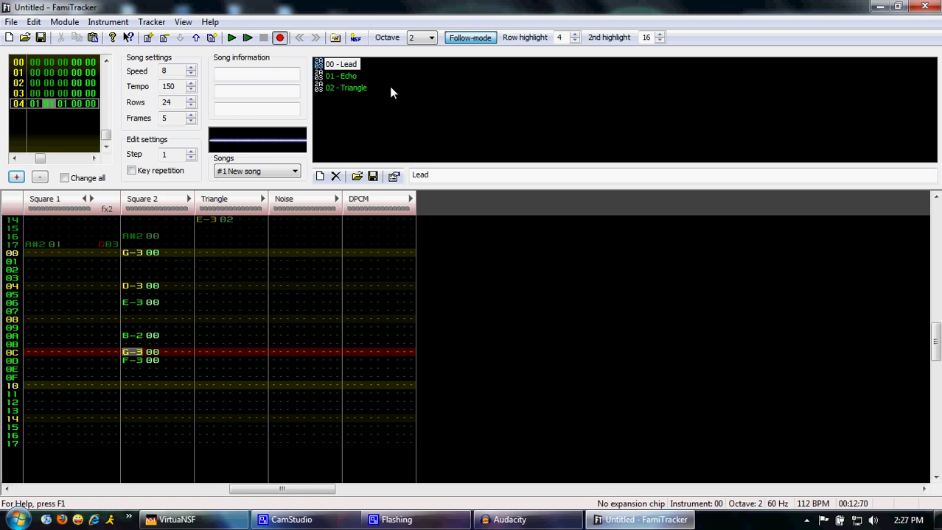
{"action": "key", "text": "5"}
{"action": "key", "text": "Delete"}
Enter D-3 at row 10, A-3 at row 12 and E-3 at row 16 of Square 2 in frame 04.
{"action": "key", "text": "Down"}
{"action": "key", "text": "Down"}
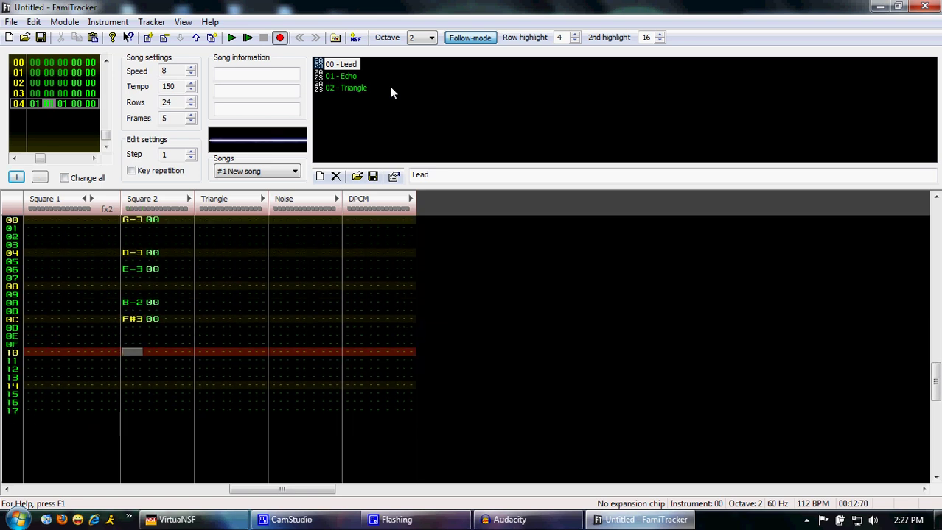
{"action": "key", "text": "w"}
{"action": "key", "text": "Down"}
{"action": "key", "text": "y"}
{"action": "key", "text": "Down"}
{"action": "key", "text": "Down"}
{"action": "key", "text": "Down"}
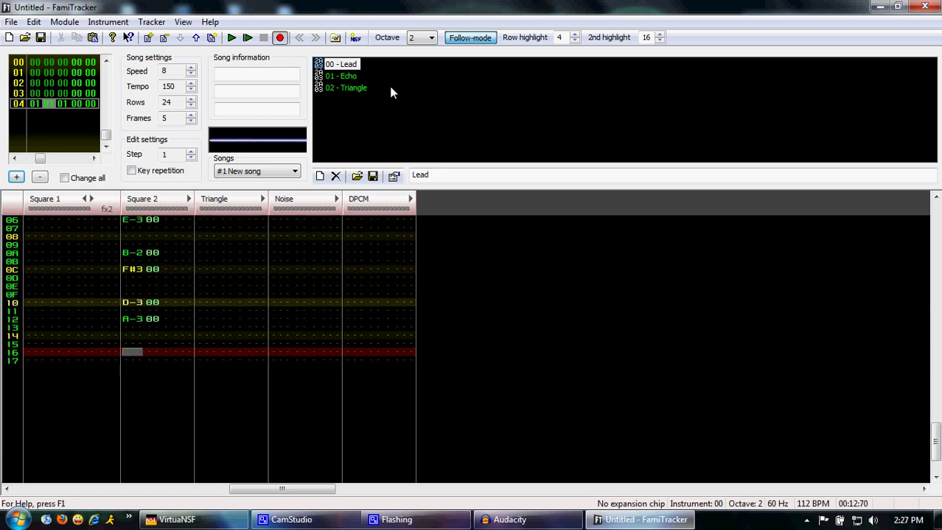
Play back frame 04 and add the duty effect V02 to row 00 of Square 2.
{"action": "key", "text": "Return"}
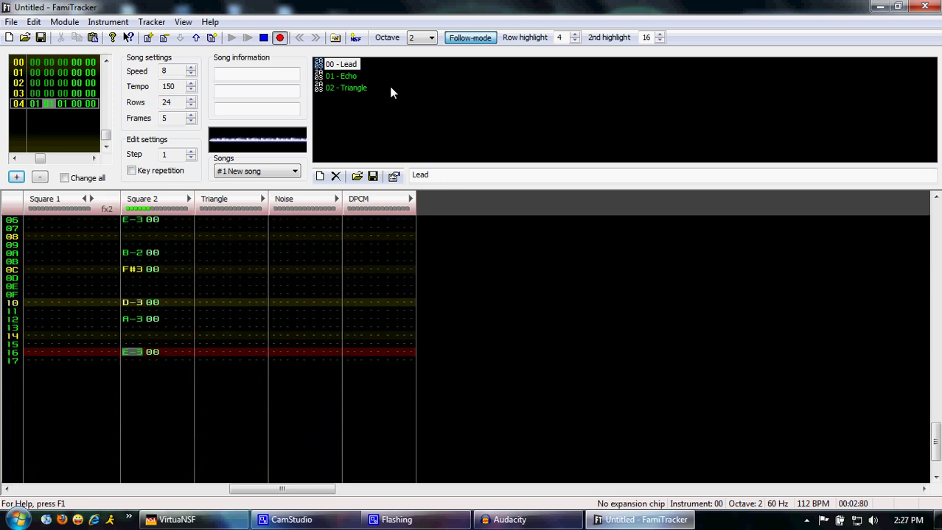
{"action": "key", "text": "Return"}
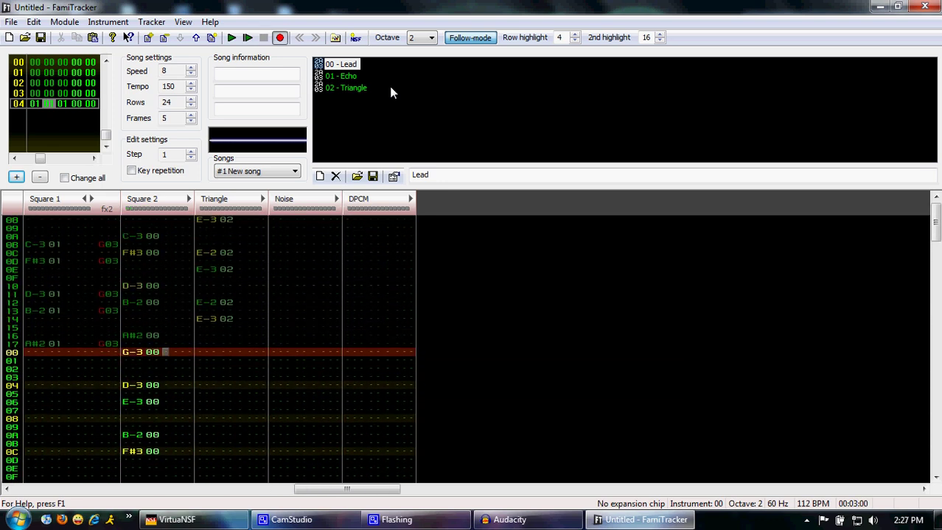
{"action": "key", "text": "Right"}
{"action": "type", "text": "V02"}
Copy the Square 2 lead pattern of frame 04 into Square 1, starting at row 01.
{"action": "key", "text": "ctrl+a"}
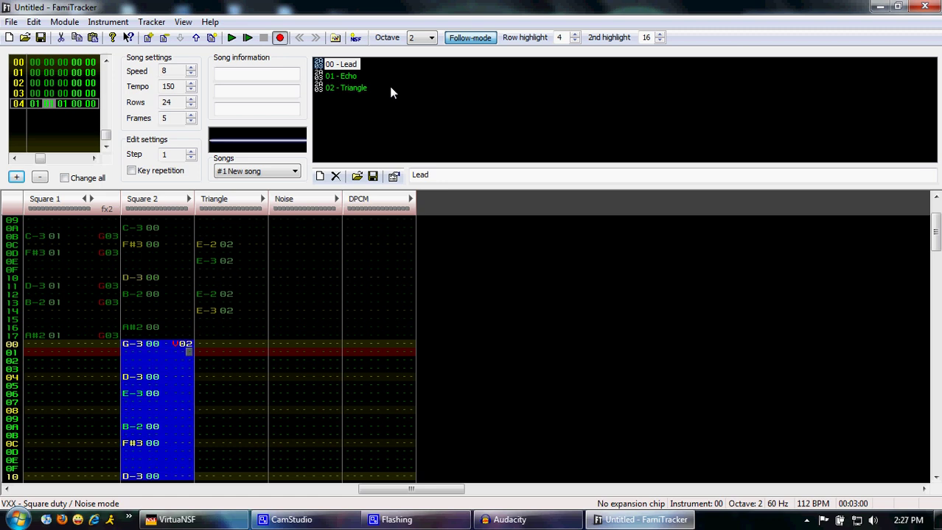
{"action": "left_click", "coordinate": [36, 355]}
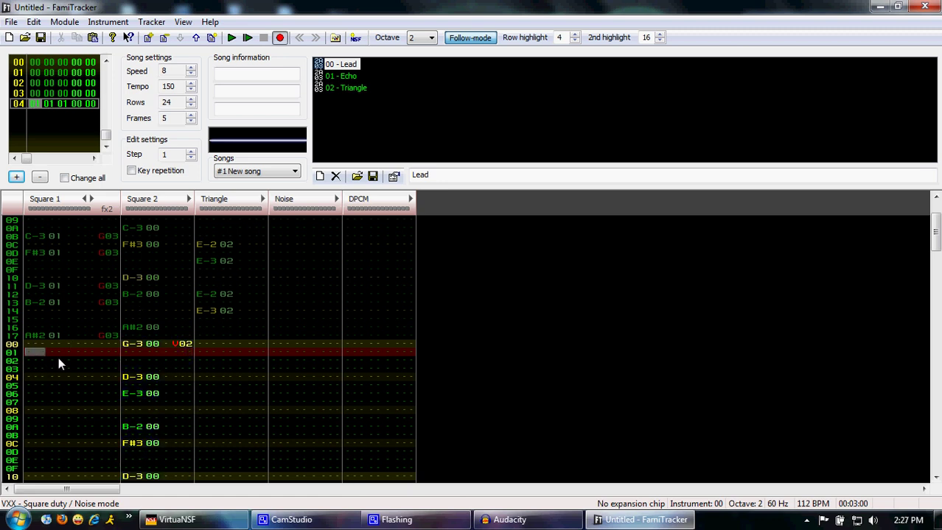
{"action": "key", "text": "ctrl+v"}
Copy the G03 effect column from Square 1 in frame 03 into the second effect column of frame 04, starting at row 01.
{"action": "scroll", "coordinate": [105, 355], "scroll_direction": "up", "scroll_amount": 7}
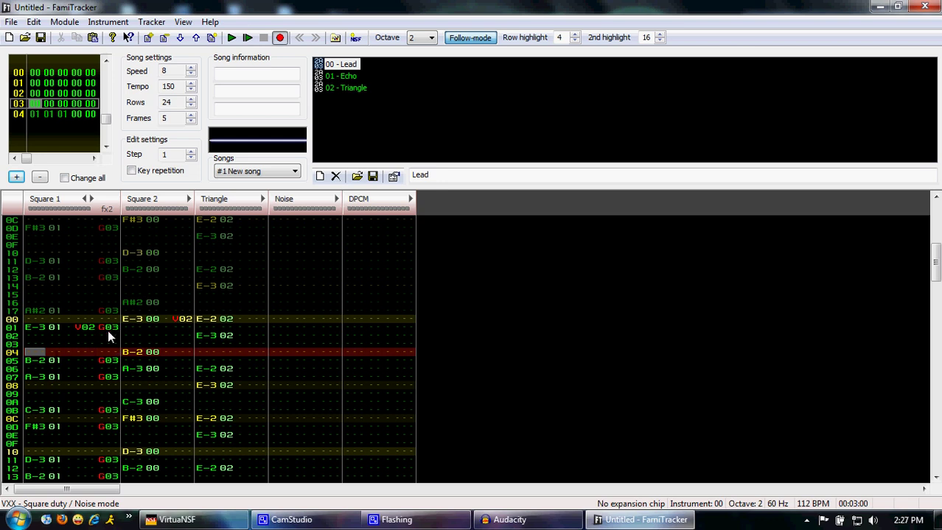
{"action": "left_click_drag", "start_coordinate": [108, 331], "coordinate": [110, 409]}
{"action": "right_click", "coordinate": [102, 404]}
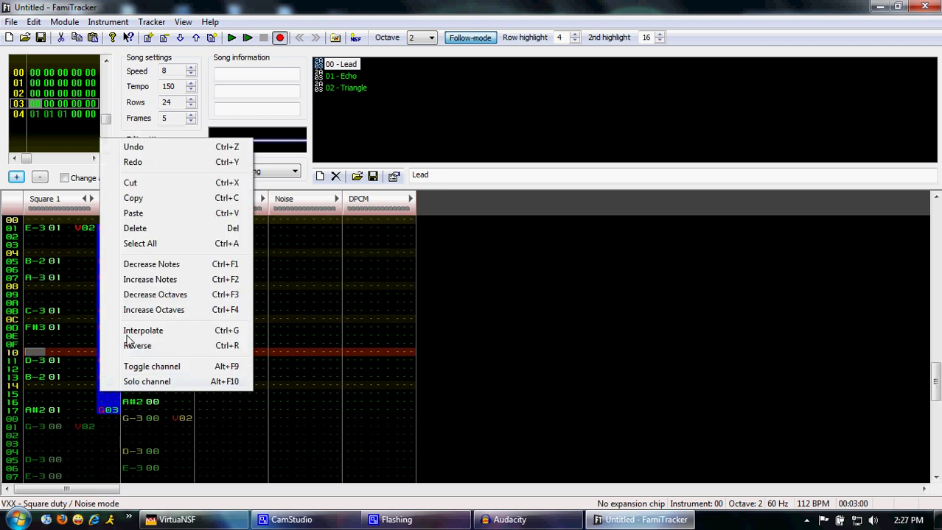
{"action": "left_click", "coordinate": [170, 197]}
{"action": "scroll", "coordinate": [113, 267], "scroll_direction": "down", "scroll_amount": 7}
{"action": "left_click", "coordinate": [102, 238]}
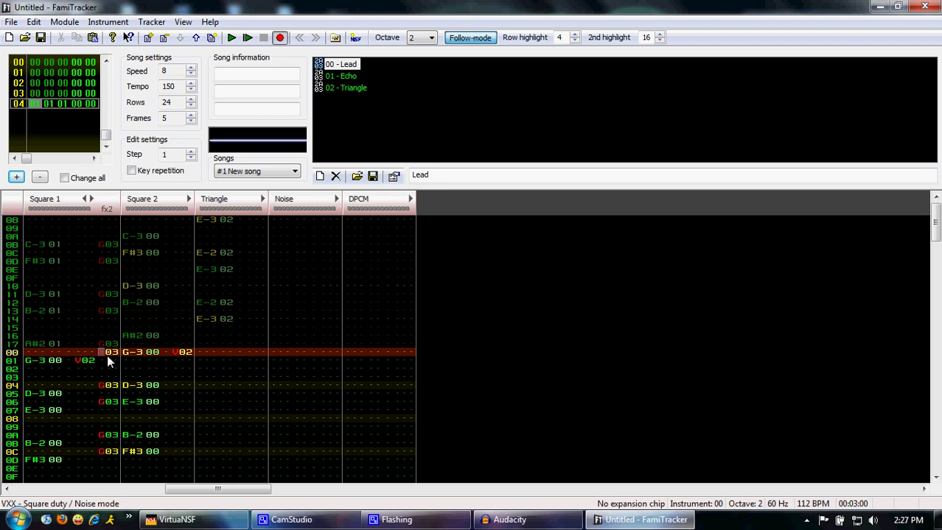
{"action": "key", "text": "ctrl+z"}
{"action": "key", "text": "Down"}
{"action": "key", "text": "ctrl+v"}
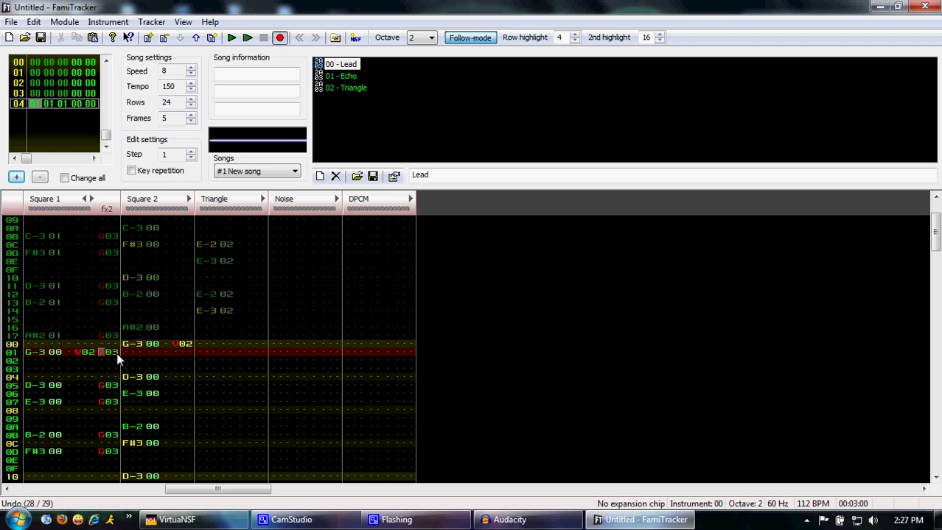
Play back frame 04 to check the echo in Square 1 against the lead.
{"action": "key", "text": "Down"}
{"action": "key", "text": "Down"}
{"action": "key", "text": "Down"}
{"action": "key", "text": "Down"}
{"action": "key", "text": "Return"}
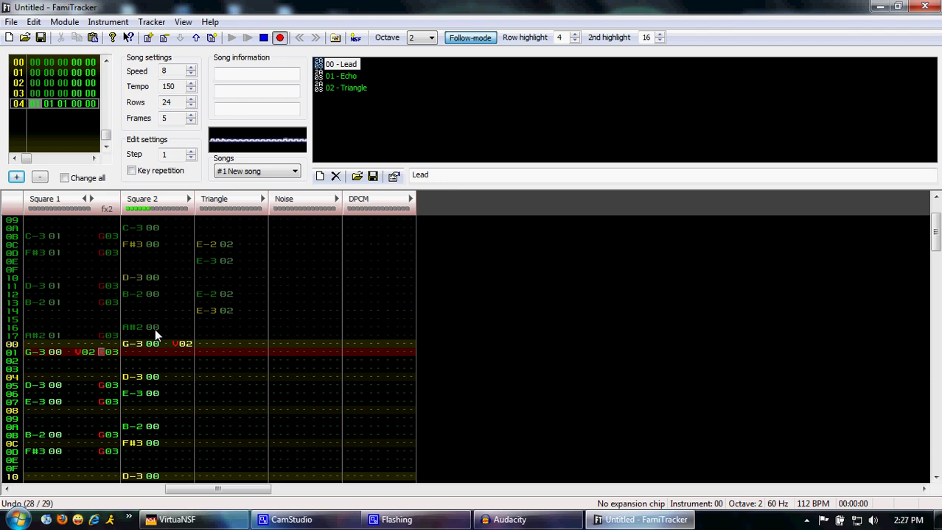
{"action": "key", "text": "Return"}
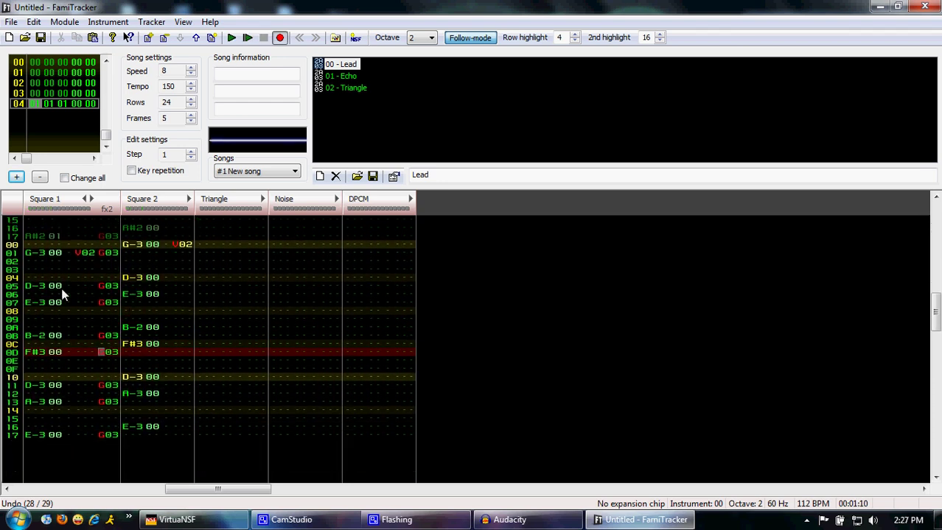
Change the instrument of all Square 1 notes in frame 04 to 01 and play the frame back.
{"action": "left_click_drag", "start_coordinate": [58, 320], "coordinate": [56, 407]}
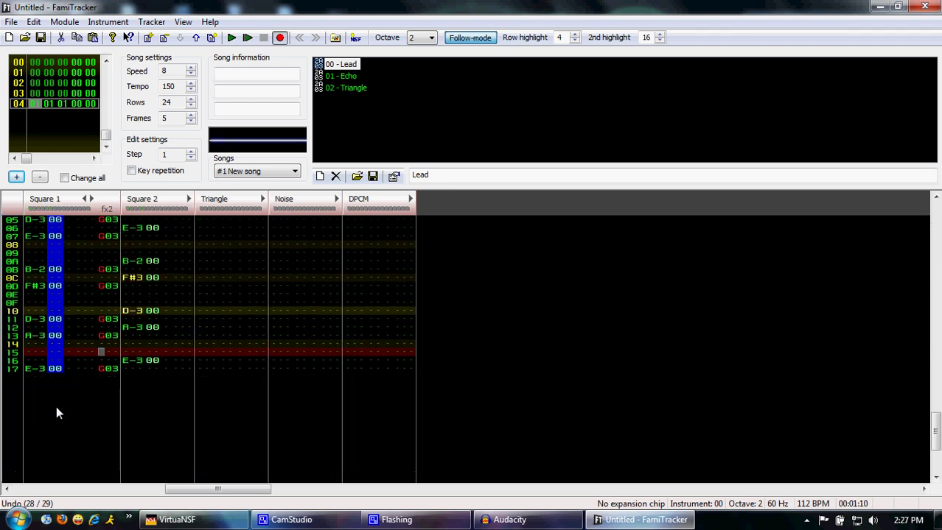
{"action": "left_click", "coordinate": [230, 38]}
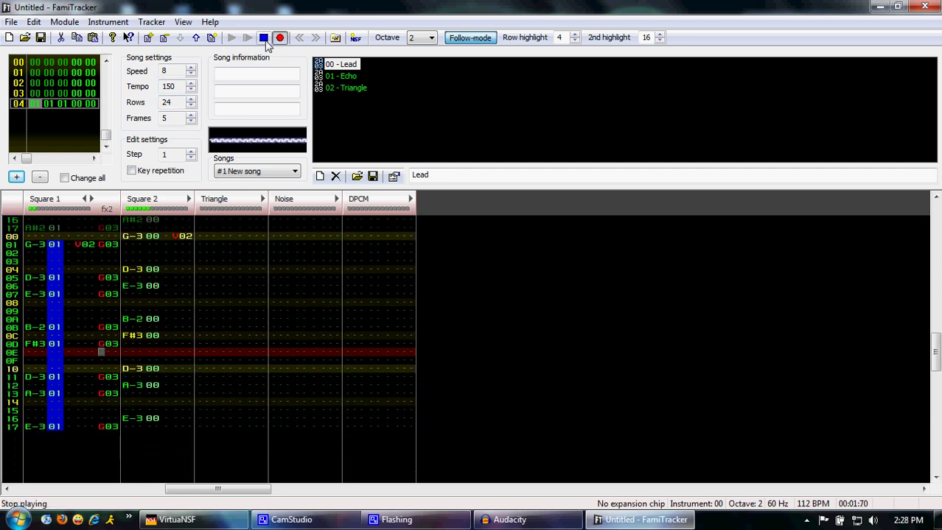
{"action": "left_click", "coordinate": [264, 39]}
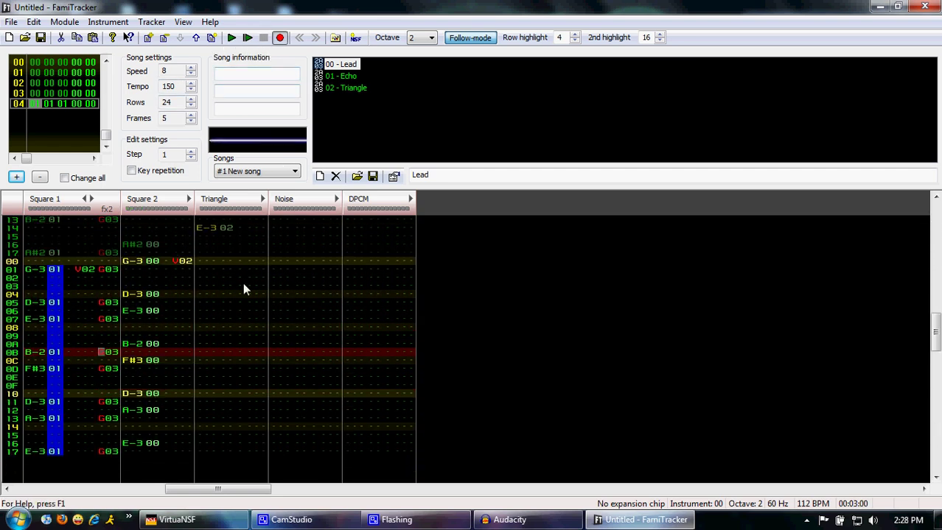
Switch to Audacity, solo the lower track and listen to the triangle part from about 12.9 s.
{"action": "left_click", "coordinate": [210, 273]}
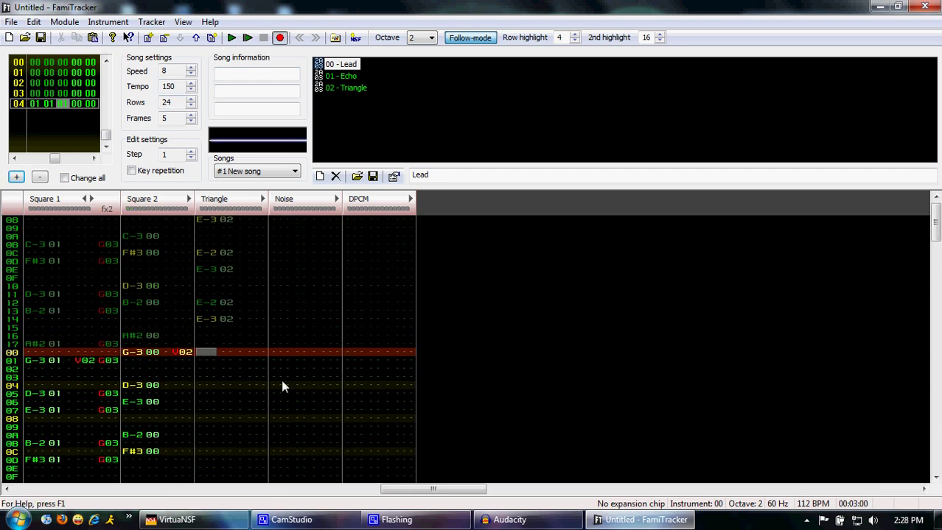
{"action": "left_click", "coordinate": [508, 520]}
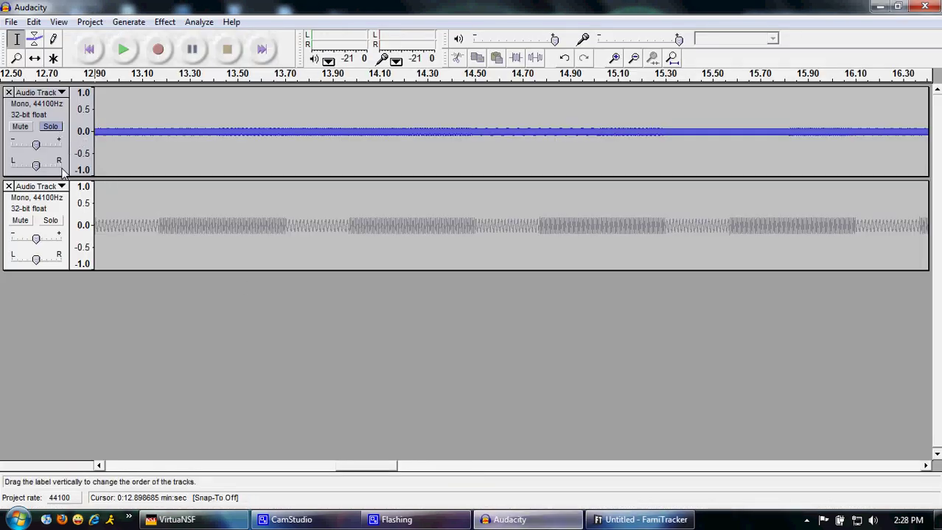
{"action": "left_click", "coordinate": [50, 221]}
{"action": "left_click", "coordinate": [123, 50]}
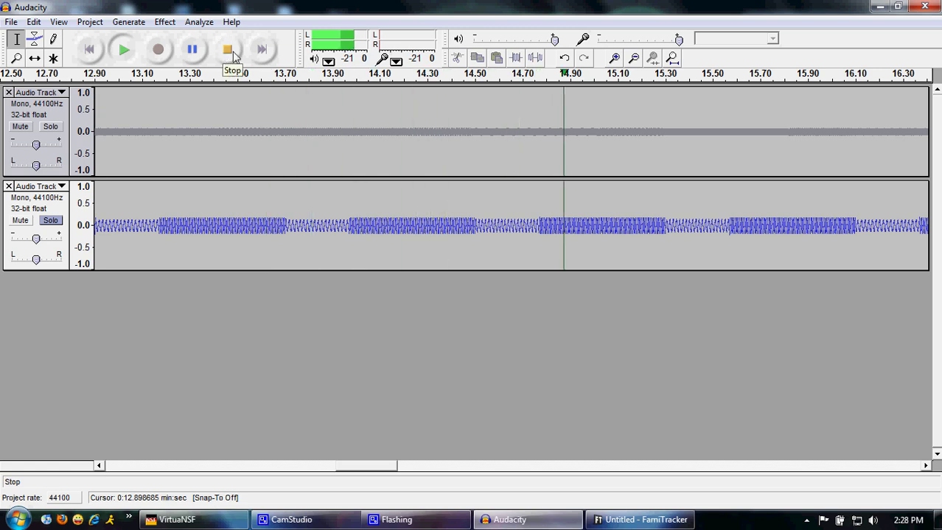
{"action": "left_click", "coordinate": [230, 51]}
Switch to FamiTracker and enter C-2 at row 00 and C-3 at row 02 of Triangle in frame 04 with instrument 02.
{"action": "left_click", "coordinate": [641, 519]}
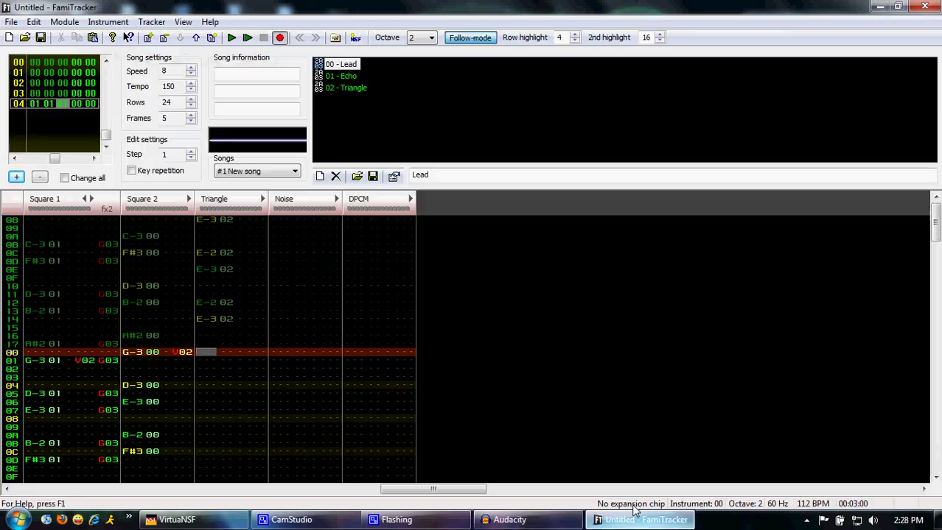
{"action": "left_click", "coordinate": [359, 88]}
{"action": "key", "text": "x"}
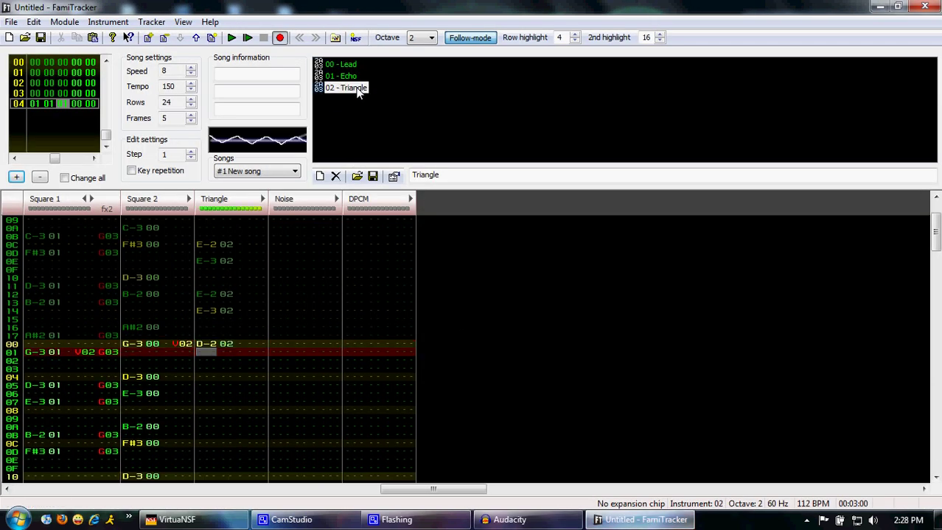
{"action": "key", "text": "Down"}
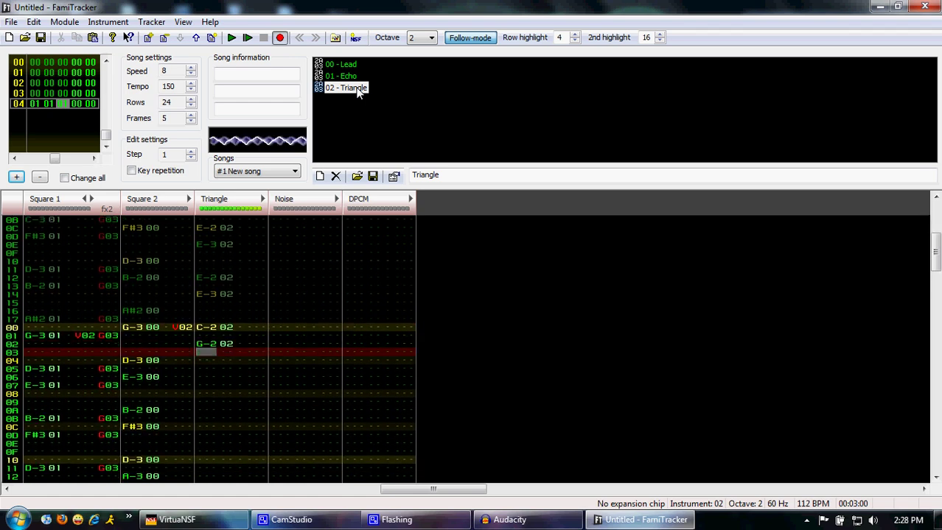
{"action": "key", "text": "q"}
{"action": "key", "text": "Down"}
{"action": "key", "text": "Down"}
{"action": "key", "text": "Down"}
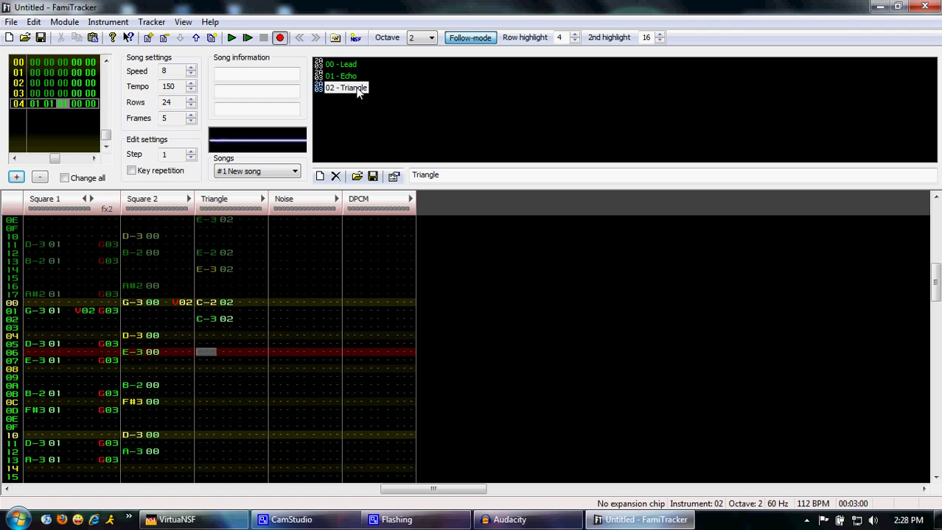
Enter C-2 and C-3 at Triangle rows 06 and 08, then D-2/D-3 at 0C/0E and 12/14, and play frame 04 back.
{"action": "key", "text": "z"}
{"action": "key", "text": "Down"}
{"action": "key", "text": "q"}
{"action": "key", "text": "Down"}
{"action": "key", "text": "Down"}
{"action": "key", "text": "Down"}
{"action": "key", "text": "Return"}
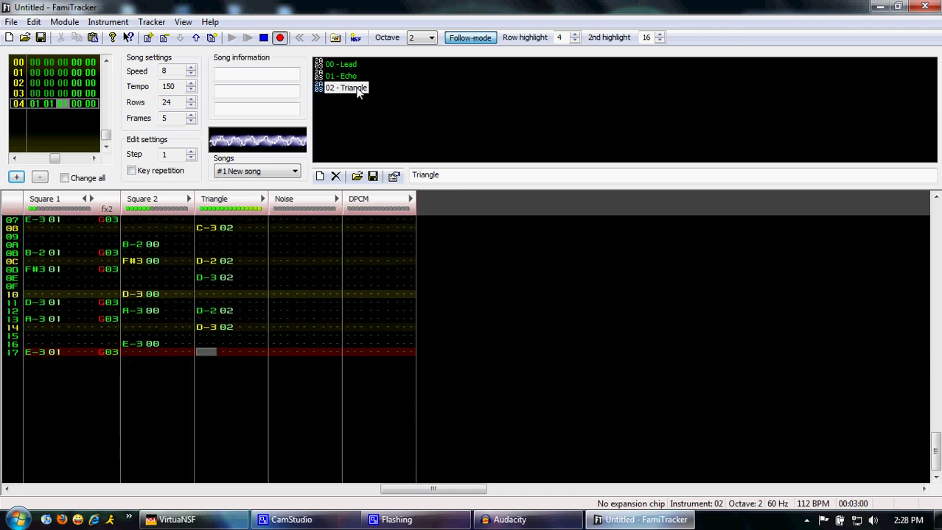
{"action": "key", "text": "Return"}
Switch to Audacity and listen to the triangle recording from 12.9 s to about 18 s.
{"action": "left_click", "coordinate": [509, 521]}
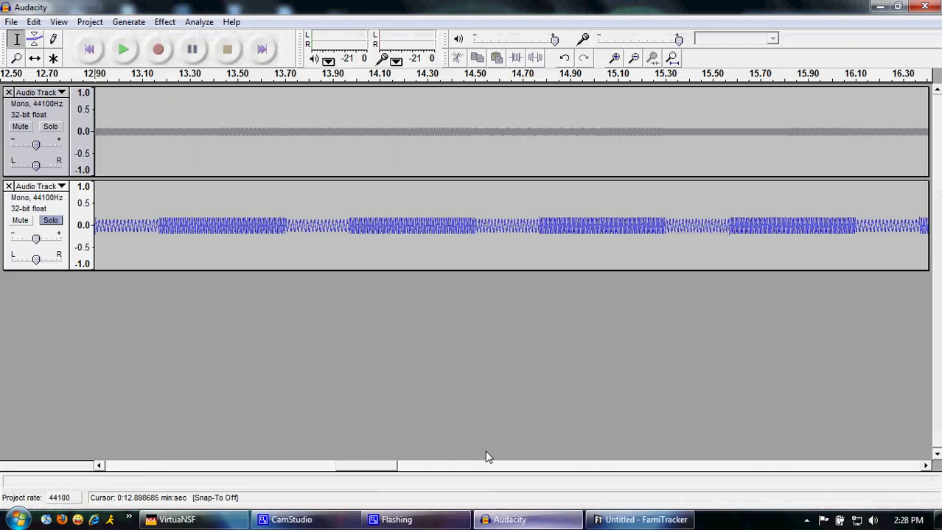
{"action": "left_click", "coordinate": [123, 49]}
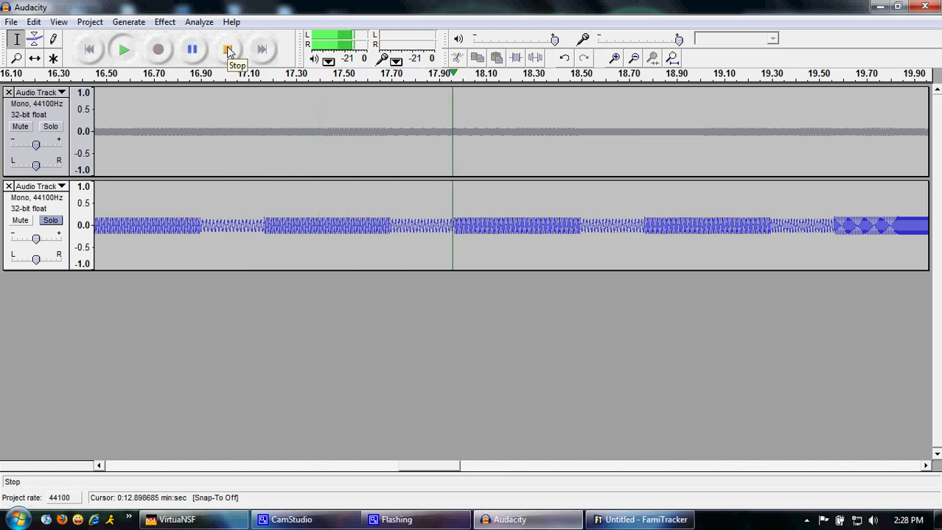
{"action": "left_click", "coordinate": [228, 50]}
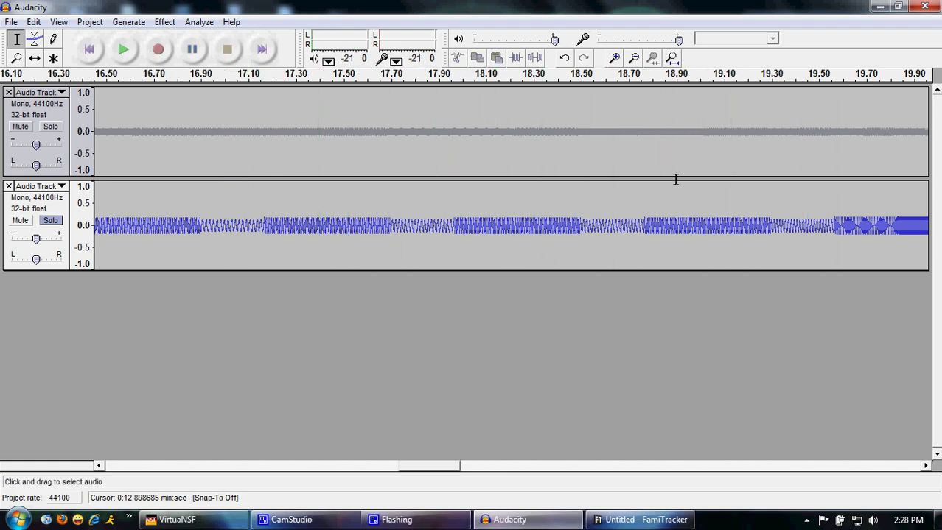
Switch to FamiTracker, duplicate frame 04 as frame 05, and add an empty frame 06 with new patterns.
{"action": "left_click", "coordinate": [641, 520]}
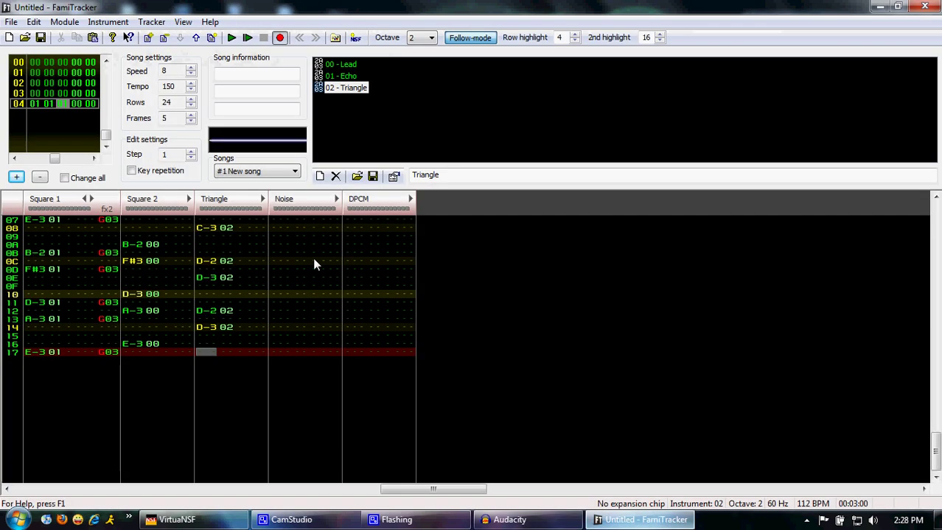
{"action": "left_click", "coordinate": [212, 39]}
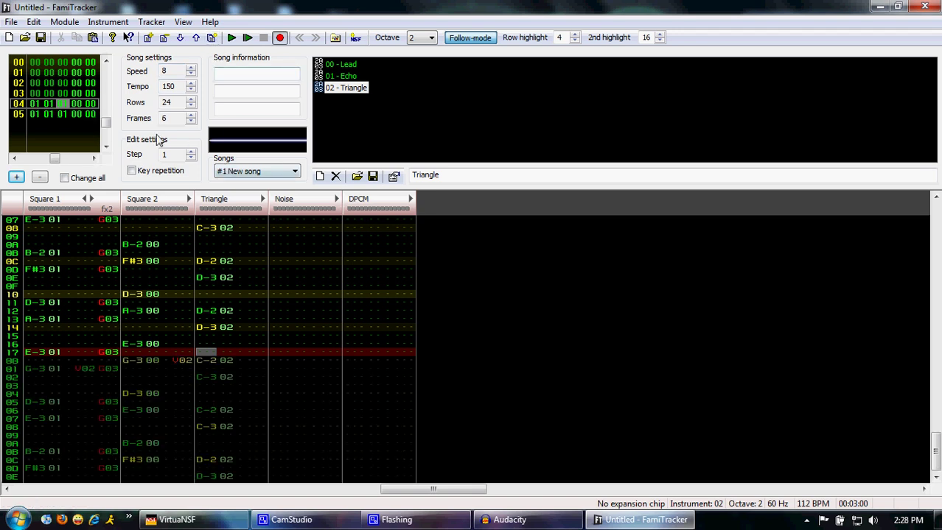
{"action": "left_click", "coordinate": [33, 114]}
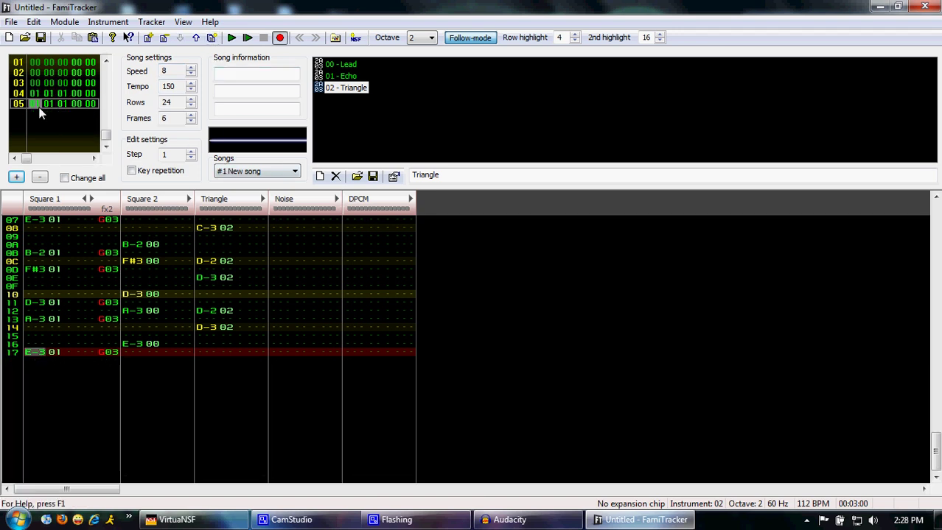
{"action": "left_click", "coordinate": [149, 38]}
{"action": "key", "text": "Down"}
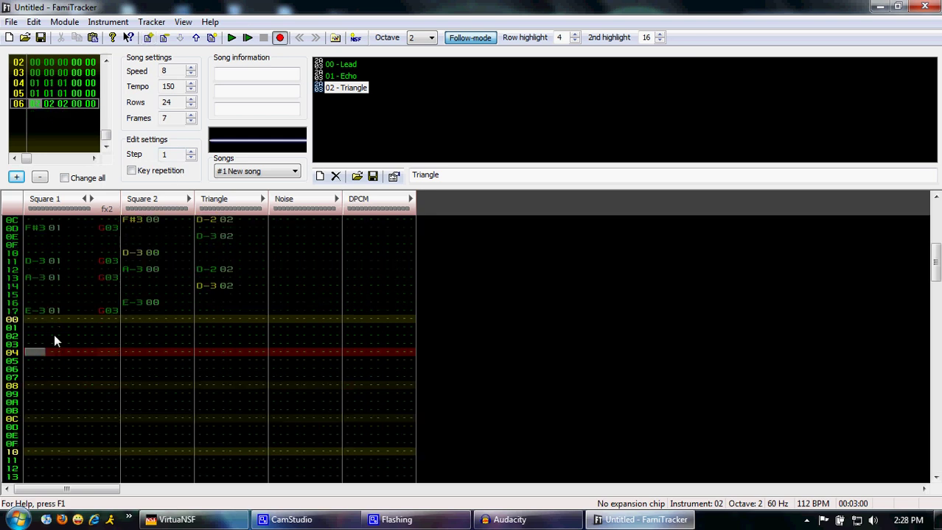
{"action": "left_click", "coordinate": [140, 356]}
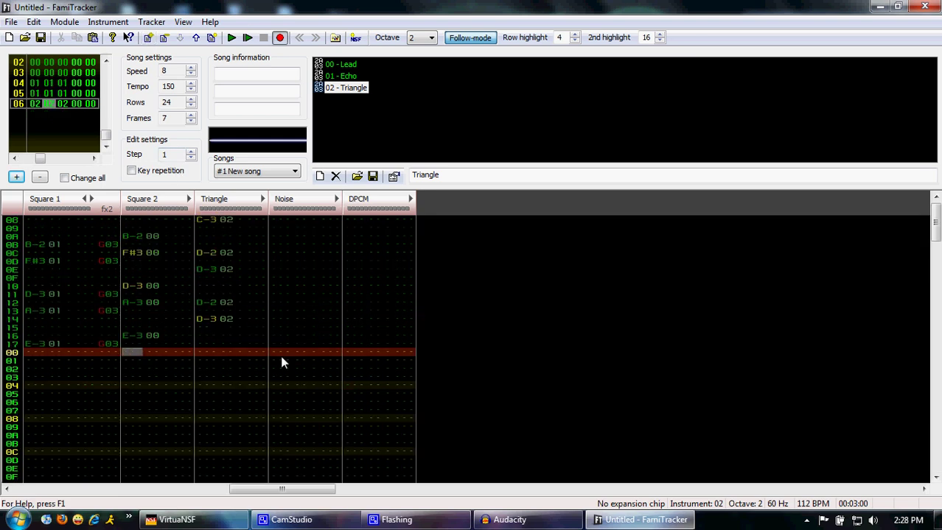
Switch to Audacity, solo only the upper track and listen to the lead part from about 19.3 s.
{"action": "key", "text": "alt+Tab"}
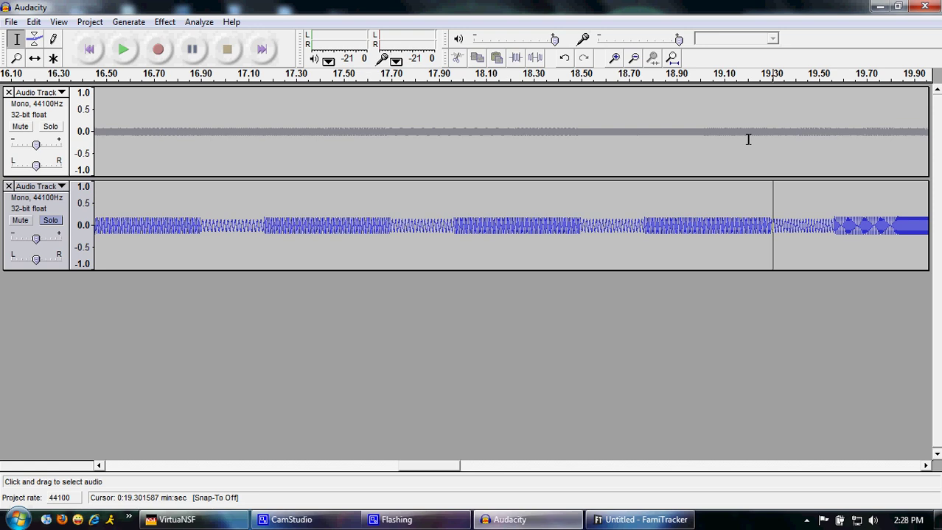
{"action": "left_click", "coordinate": [54, 130]}
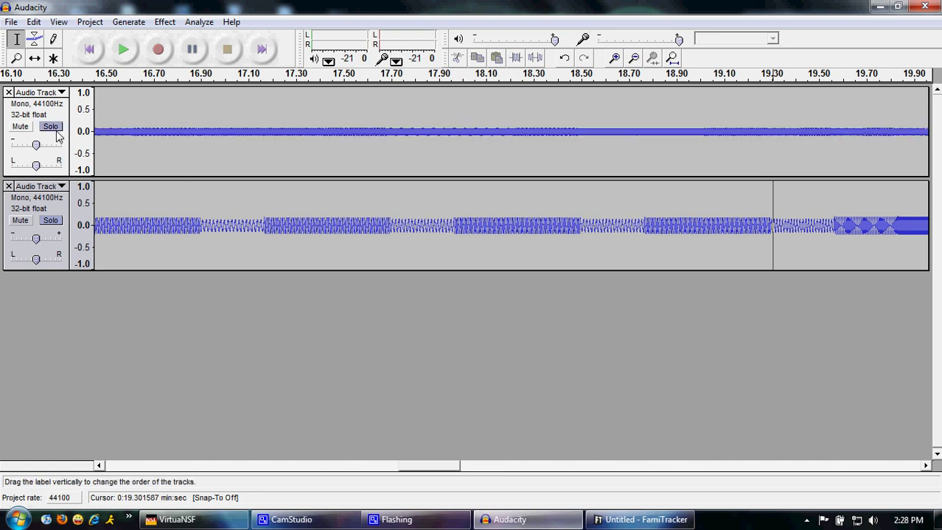
{"action": "left_click", "coordinate": [48, 221]}
{"action": "left_click", "coordinate": [123, 49]}
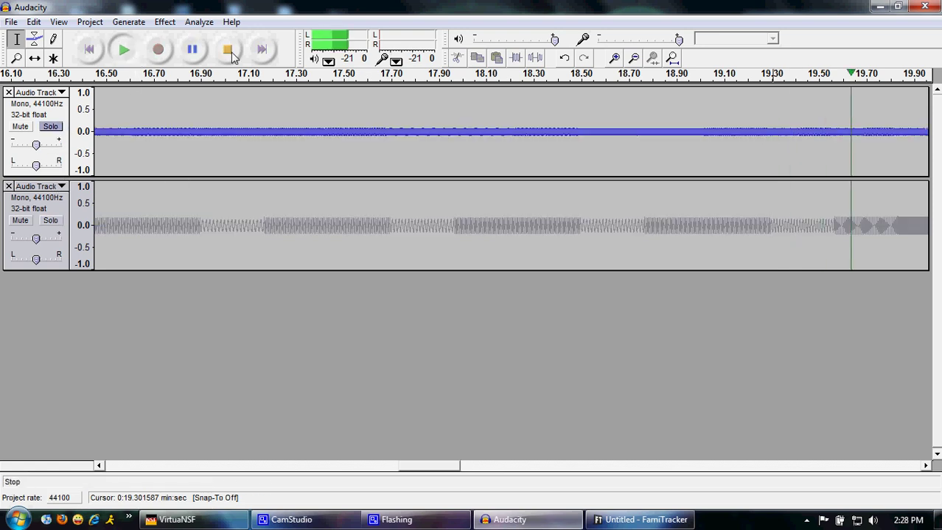
{"action": "left_click", "coordinate": [236, 55]}
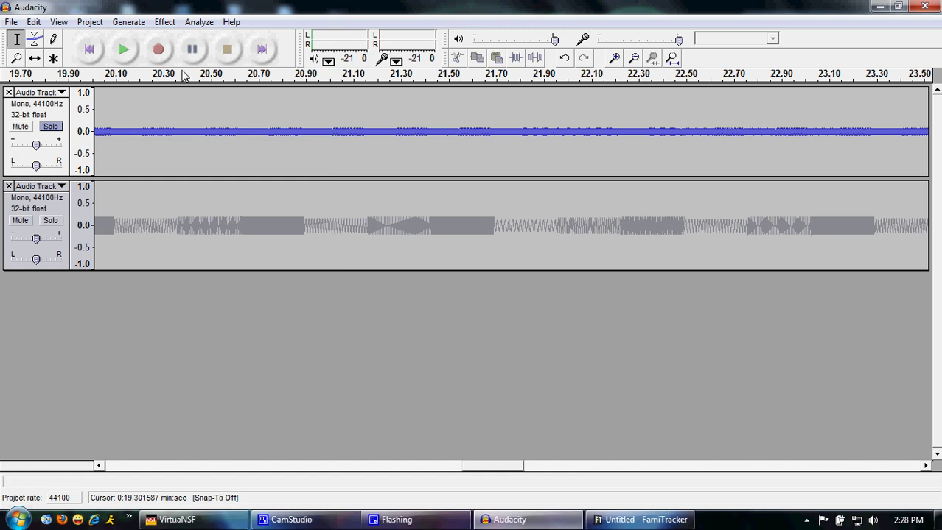
{"action": "left_click", "coordinate": [130, 56]}
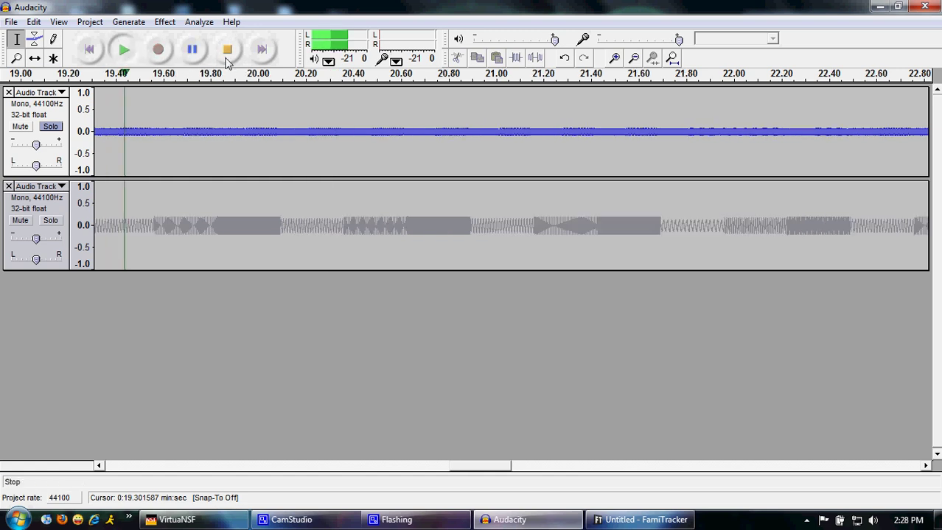
{"action": "left_click", "coordinate": [229, 52]}
Switch to FamiTracker and enter G-3 at row 00 and B-2 at row 02 of Square 2 in frame 06 with the Lead instrument.
{"action": "key", "text": "alt+Tab"}
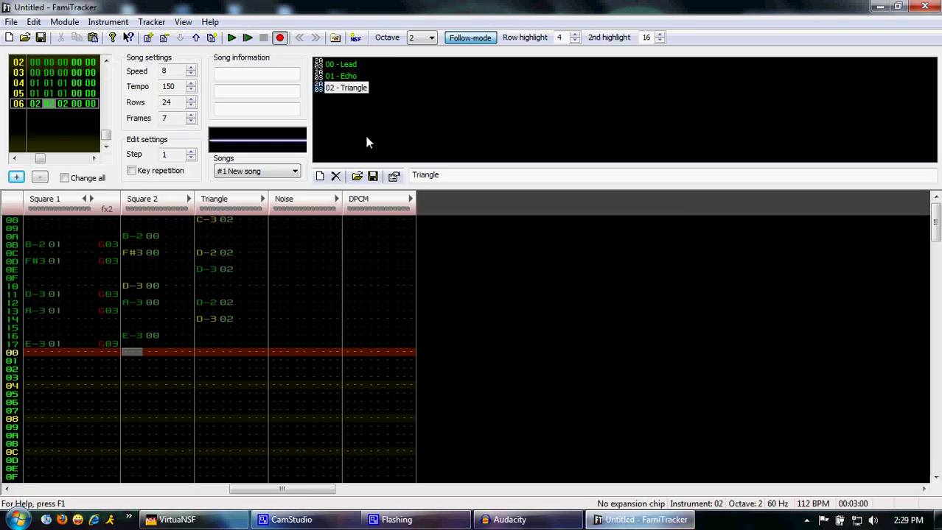
{"action": "left_click", "coordinate": [354, 66]}
{"action": "key", "text": "t"}
{"action": "key", "text": "space"}
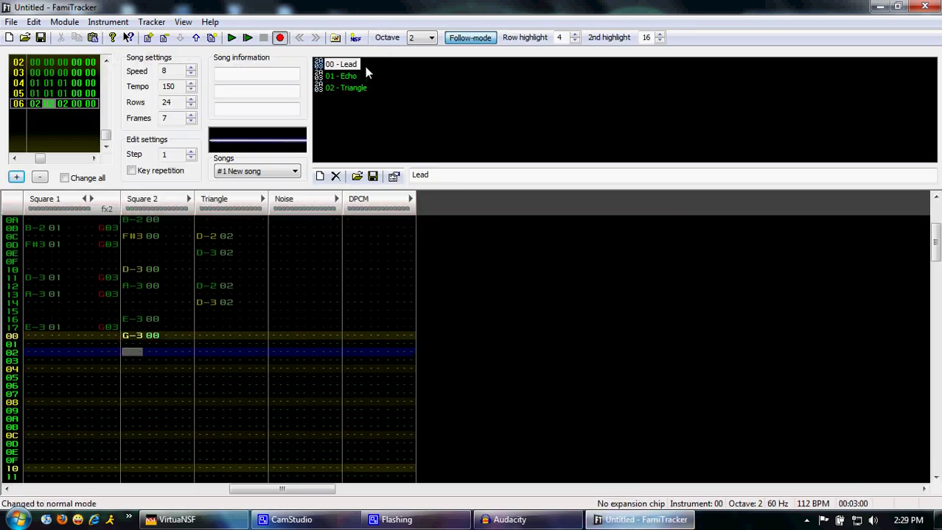
{"action": "key", "text": "space"}
{"action": "key", "text": "Down"}
{"action": "key", "text": "m"}
{"action": "key", "text": "Down"}
{"action": "key", "text": "t"}
{"action": "key", "text": "Down"}
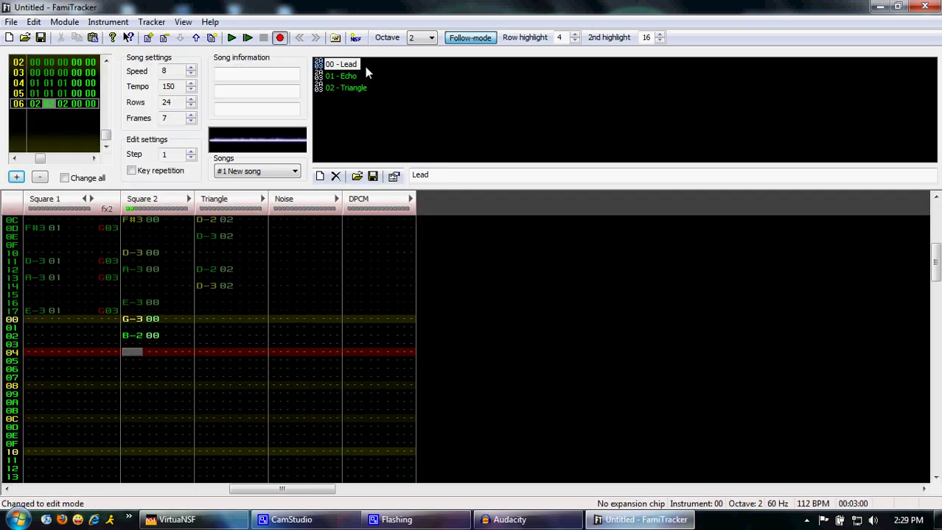
Continue the alternating G-3 and B-2 notes on every second row of Square 2 in frame 06, then play them back.
{"action": "key", "text": "m"}
{"action": "key", "text": "Down"}
{"action": "key", "text": "t"}
{"action": "key", "text": "Down"}
{"action": "key", "text": "m"}
{"action": "key", "text": "Down"}
{"action": "key", "text": "Return"}
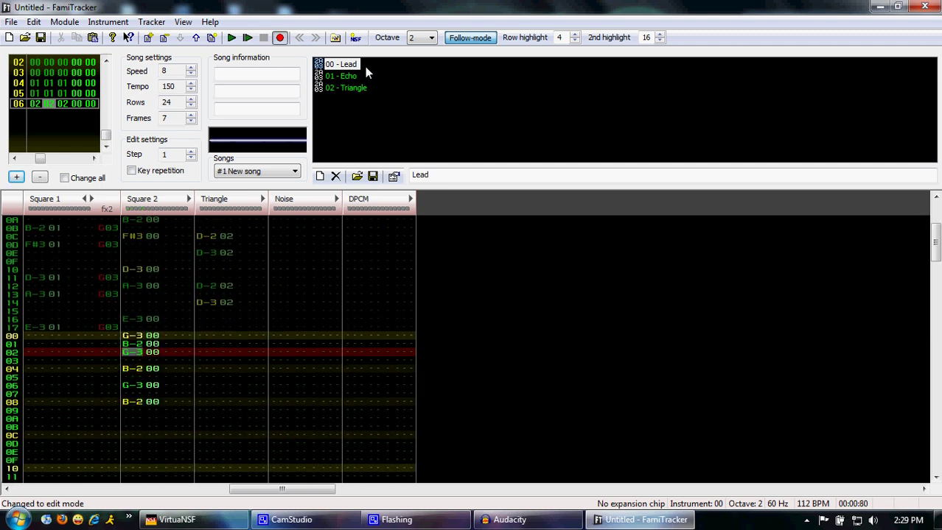
Remove the empty rows between the Square 2 notes so G-3 and B-2 alternate on consecutive rows 00 to 05.
{"action": "key", "text": "BackSpace"}
{"action": "key", "text": "Down"}
{"action": "key", "text": "Down"}
{"action": "key", "text": "BackSpace"}
{"action": "key", "text": "Down"}
{"action": "key", "text": "Down"}
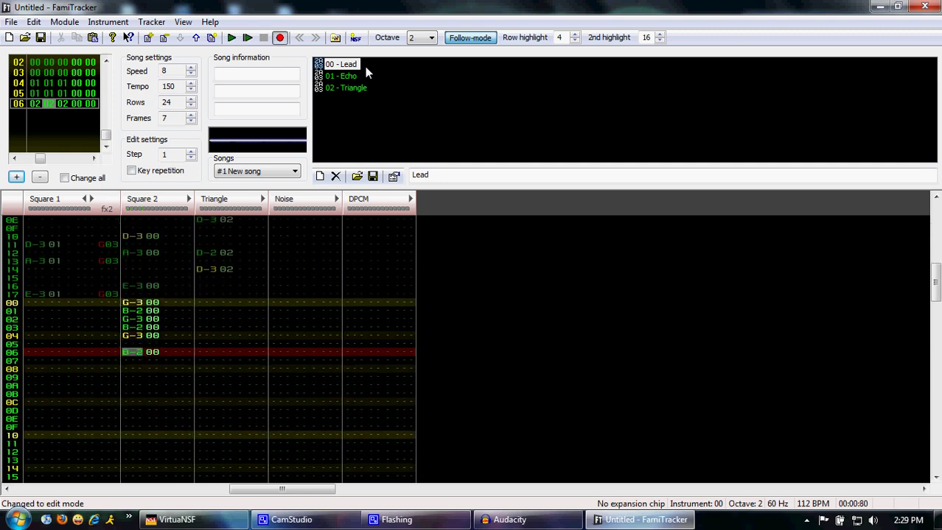
{"action": "key", "text": "BackSpace"}
{"action": "key", "text": "Down"}
Switch to Audacity and listen to the lead recording from about 19.3 s and from about 20.08 s.
{"action": "left_click", "coordinate": [513, 521]}
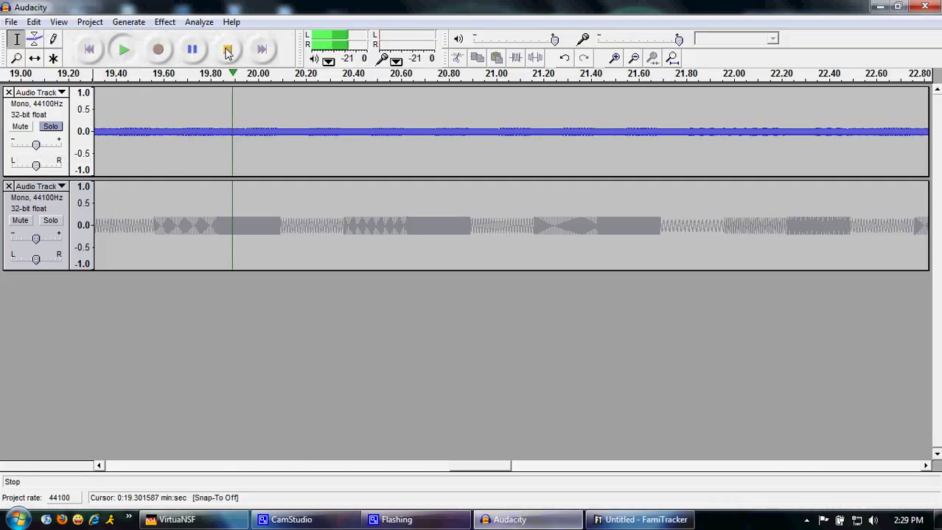
{"action": "left_click", "coordinate": [228, 50]}
{"action": "left_click", "coordinate": [277, 132]}
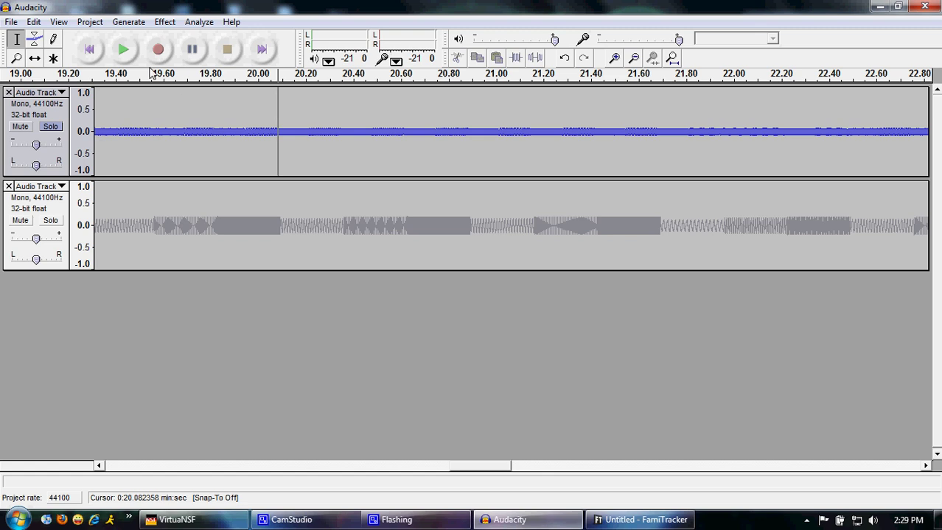
{"action": "key", "text": "space"}
{"action": "key", "text": "space"}
Switch to FamiTracker, enter alternating A#3 and E-3 notes in Square 2 from row 06 to row 0B, and play them back.
{"action": "left_click", "coordinate": [638, 521]}
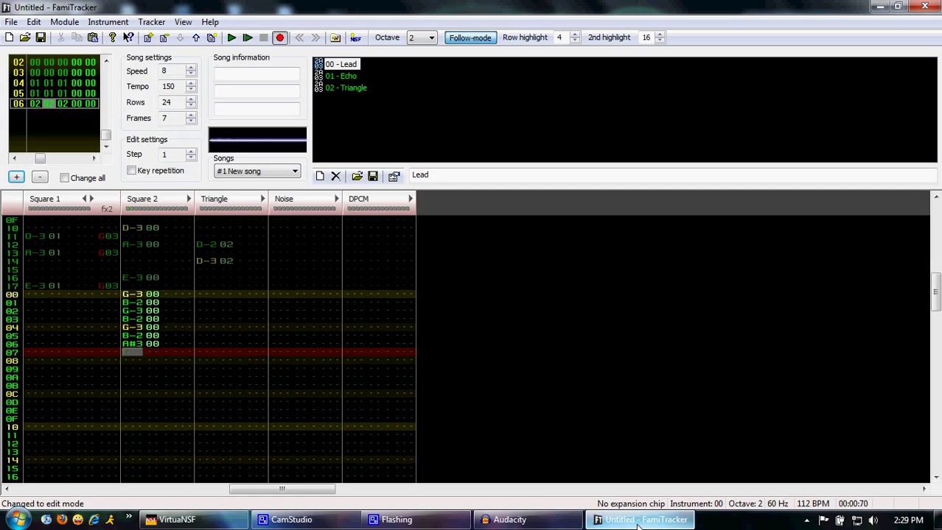
{"action": "type", "text": "e"}
{"action": "key", "text": "Down"}
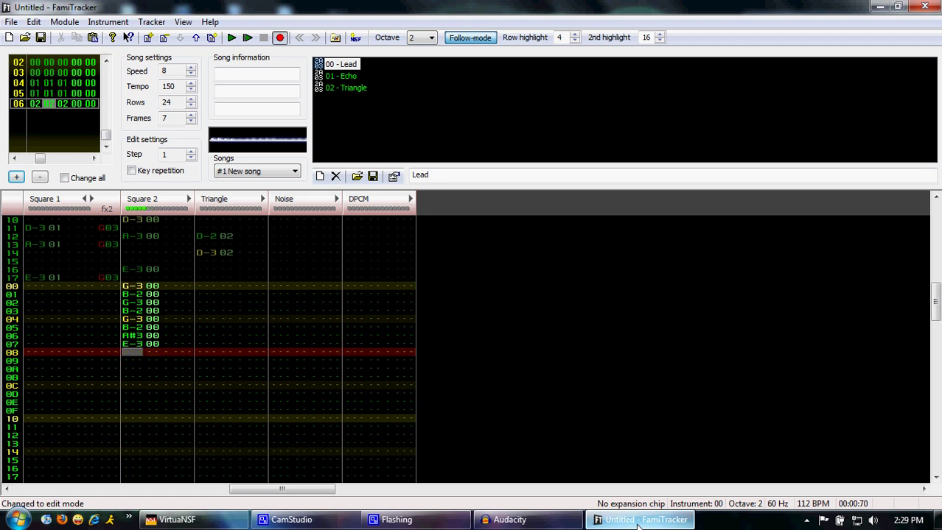
{"action": "type", "text": "7"}
{"action": "key", "text": "Up"}
{"action": "key", "text": "Up"}
{"action": "type", "text": "7e7e"}
{"action": "key", "text": "Return"}
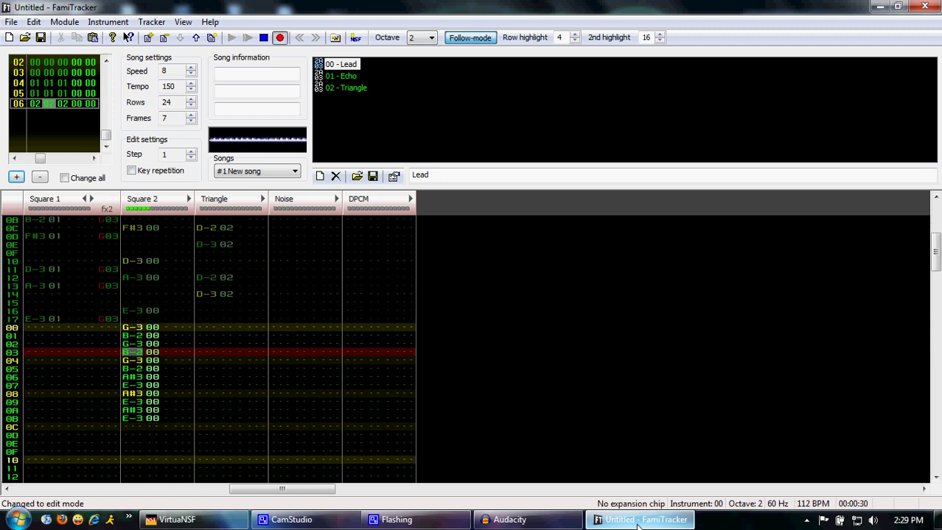
{"action": "key", "text": "Return"}
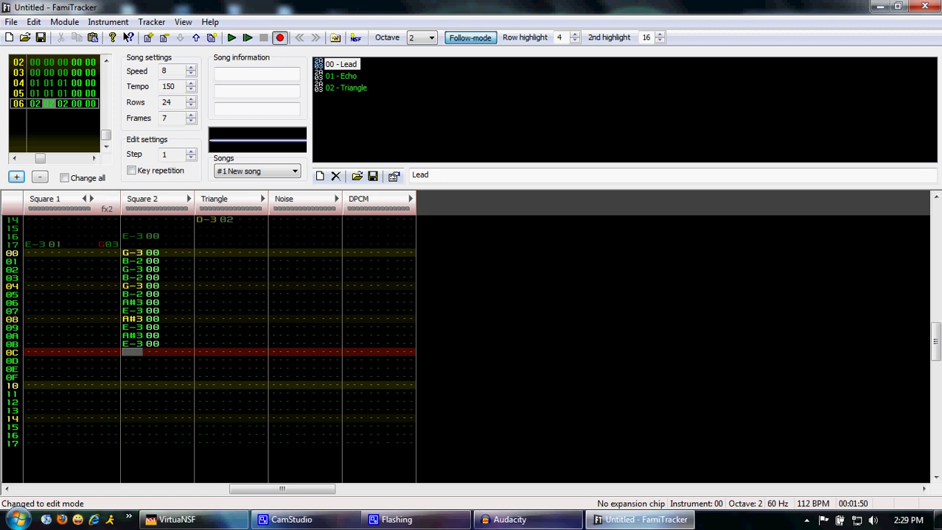
Switch to Audacity and listen to the lead recording from about 20.08 s and from about 20.89 s.
{"action": "left_click", "coordinate": [508, 520]}
{"action": "left_click", "coordinate": [124, 50]}
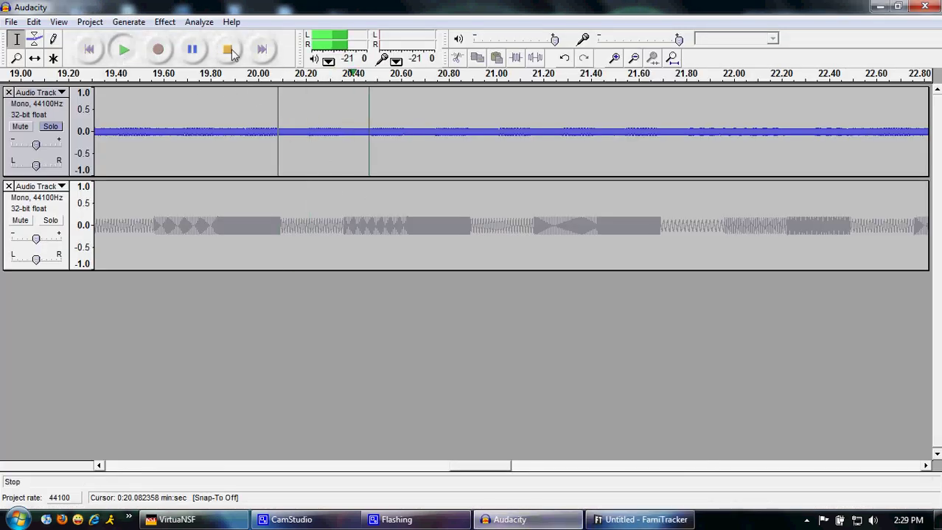
{"action": "key", "text": "space"}
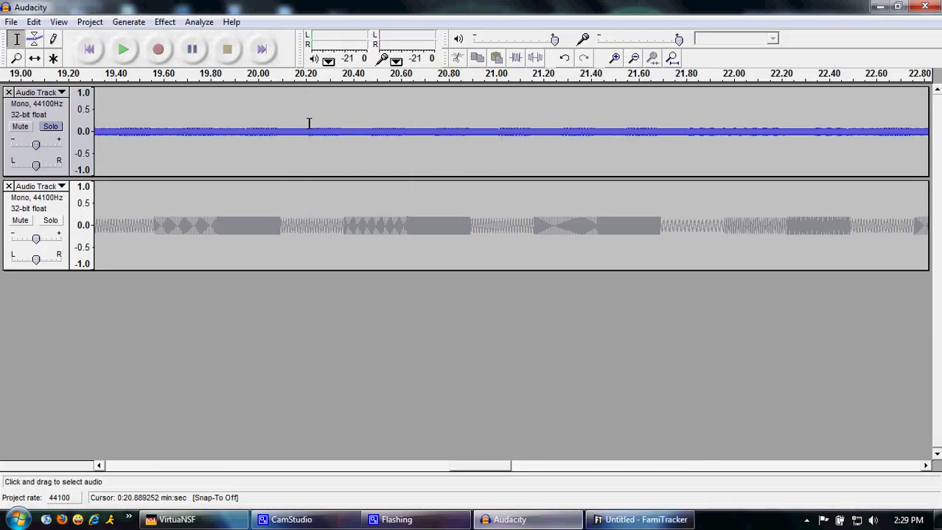
{"action": "left_click", "coordinate": [123, 50]}
{"action": "left_click", "coordinate": [227, 49]}
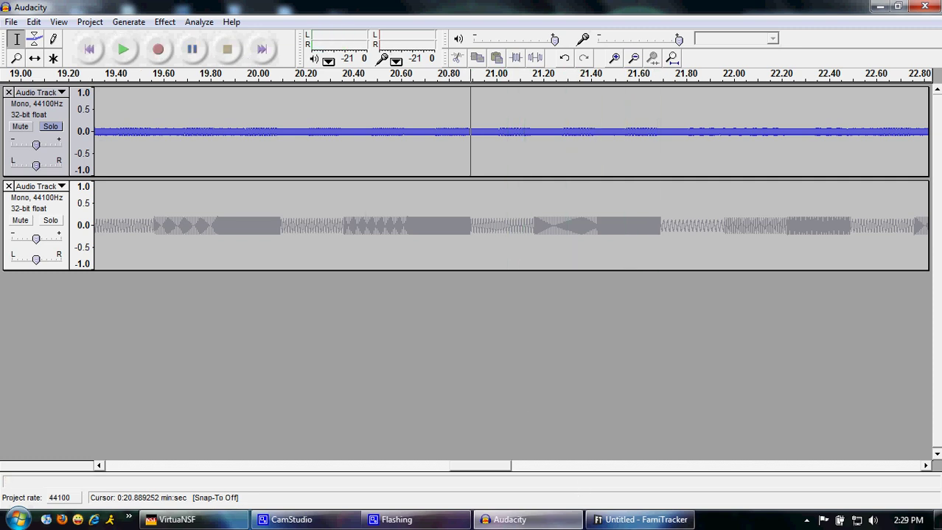
Switch to FamiTracker and enter alternating A-3 and C-3 notes in Square 2 from row 0C to row 11.
{"action": "left_click", "coordinate": [641, 520]}
{"action": "key", "text": "y"}
{"action": "key", "text": "m"}
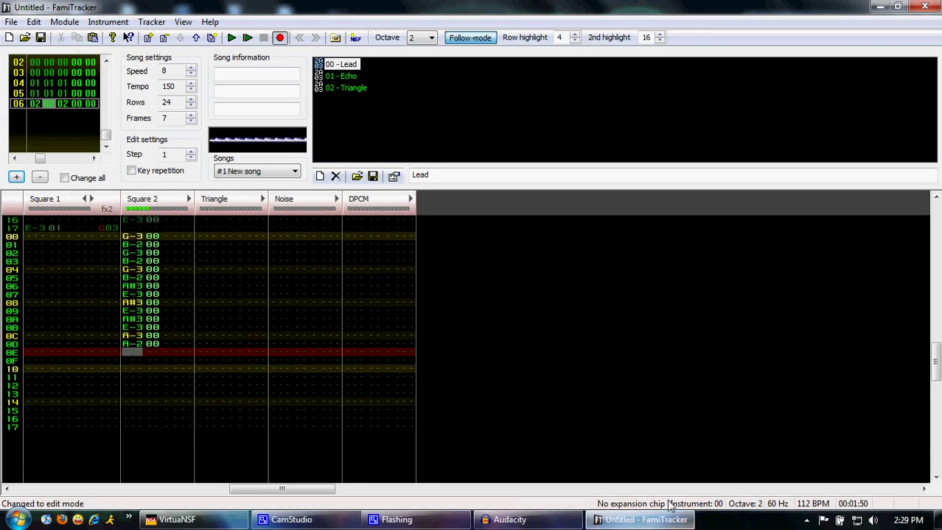
{"action": "key", "text": "Up"}
{"action": "key", "text": "q"}
{"action": "key", "text": "y"}
{"action": "key", "text": "q"}
{"action": "key", "text": "y"}
{"action": "key", "text": "q"}
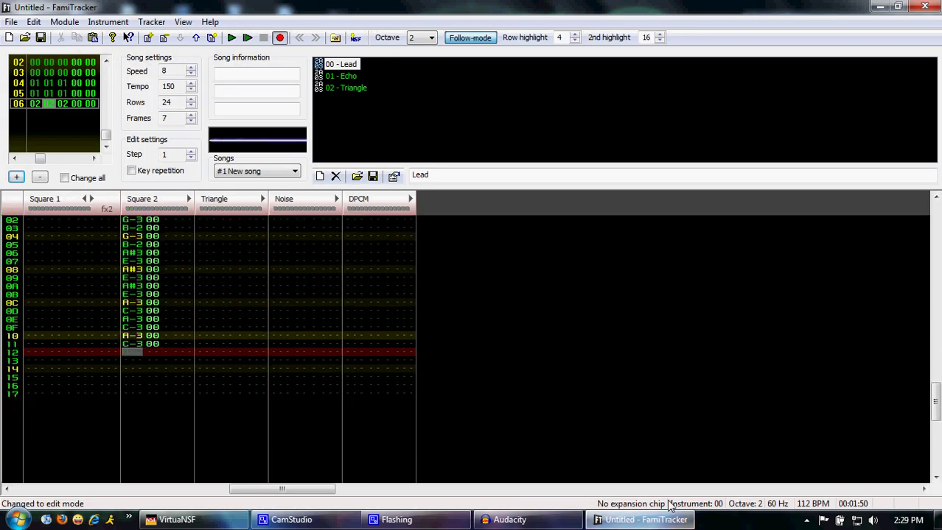
Switch to Audacity and listen to the lead recording from about 20.89 s and from about 21.67 s.
{"action": "left_click", "coordinate": [516, 520]}
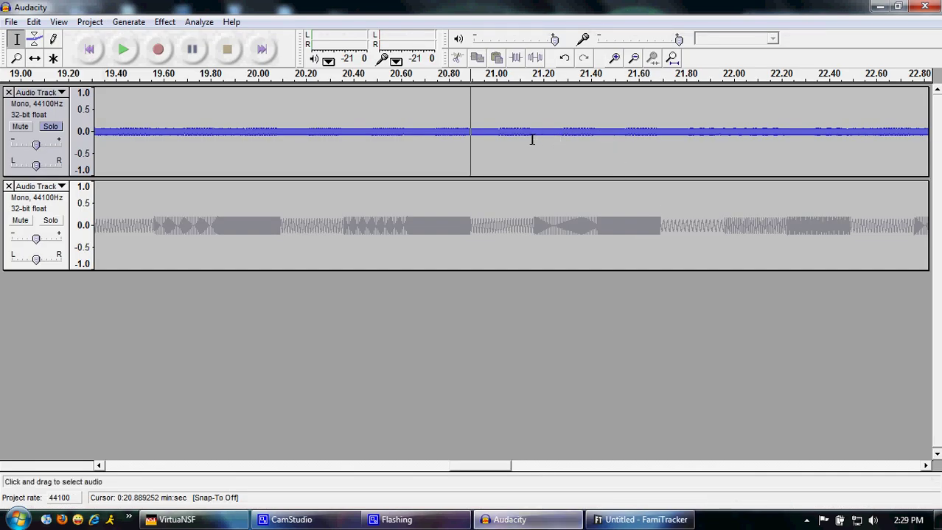
{"action": "left_click", "coordinate": [129, 55]}
{"action": "left_click", "coordinate": [235, 49]}
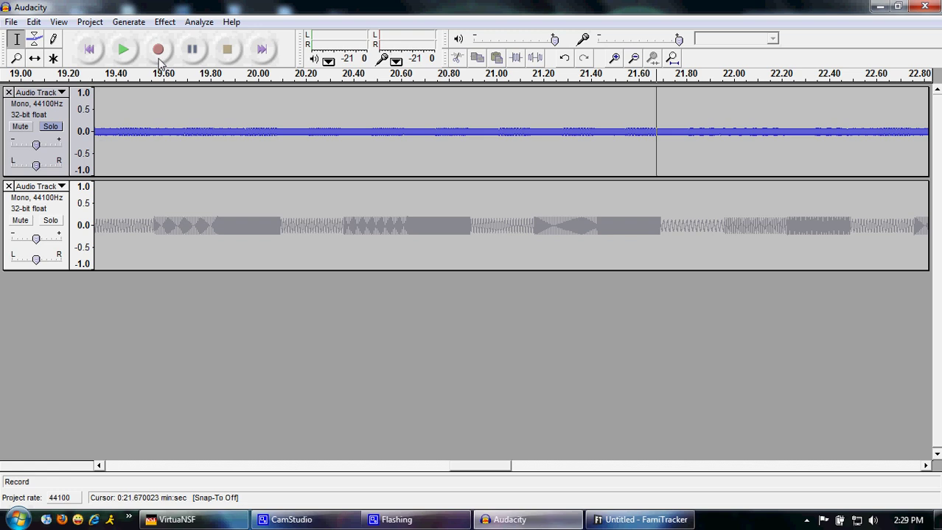
{"action": "left_click", "coordinate": [124, 52]}
{"action": "left_click", "coordinate": [227, 50]}
Switch to FamiTracker and enter A-3 at row 12 and D#3 at row 13 of Square 2.
{"action": "left_click", "coordinate": [621, 523]}
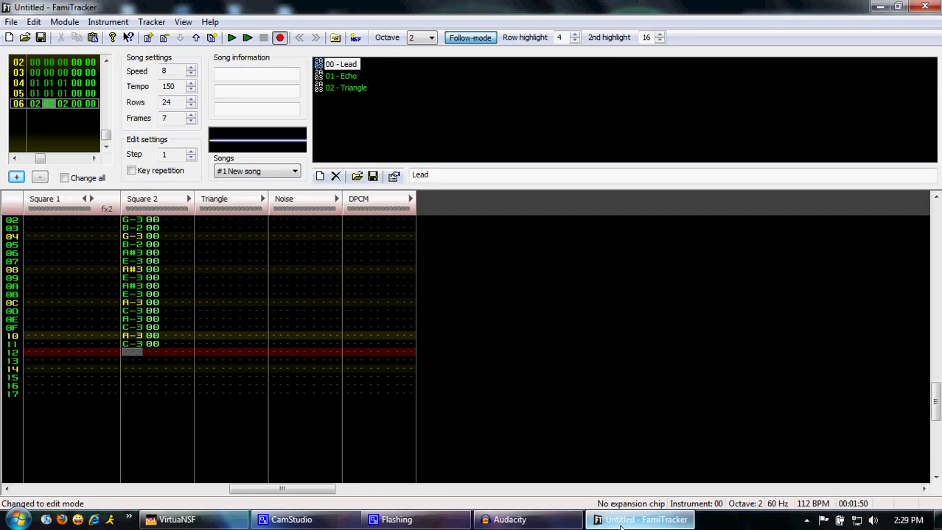
{"action": "key", "text": "y"}
{"action": "key", "text": "Down"}
{"action": "key", "text": "Up"}
{"action": "key", "text": "q"}
{"action": "key", "text": "Up"}
{"action": "key", "text": "q"}
{"action": "key", "text": "Up"}
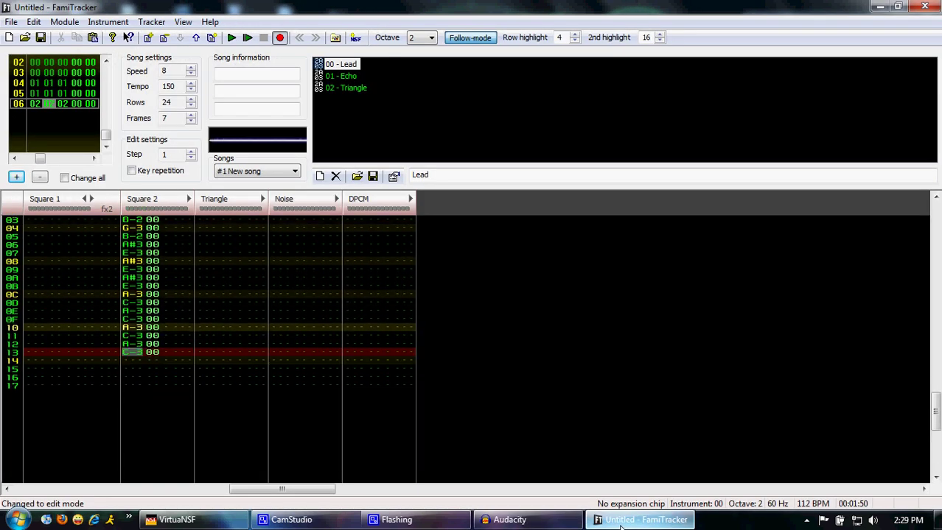
{"action": "key", "text": "3"}
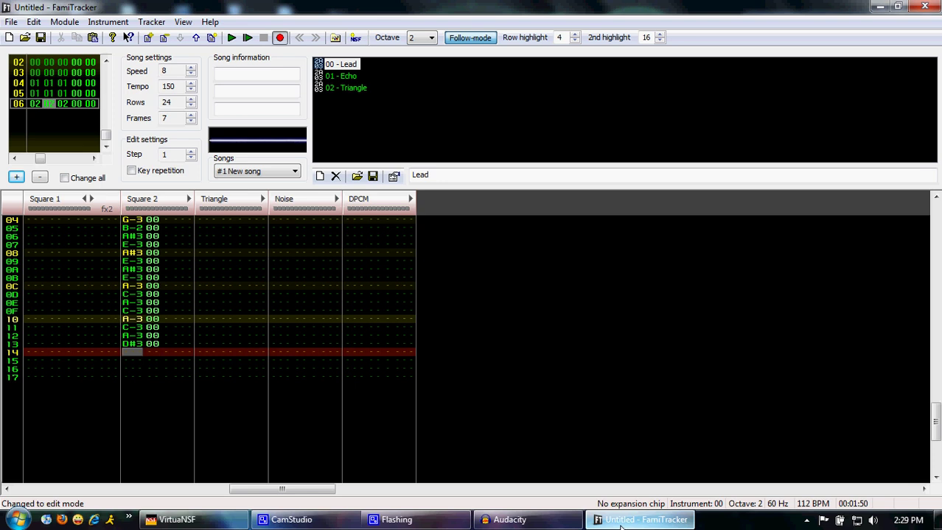
Replay the lead from about 21.67 s in Audacity, and enter F#3 at row 14 and D#3 at row 15 of Square 2 in FamiTracker.
{"action": "left_click", "coordinate": [516, 520]}
{"action": "left_click", "coordinate": [124, 49]}
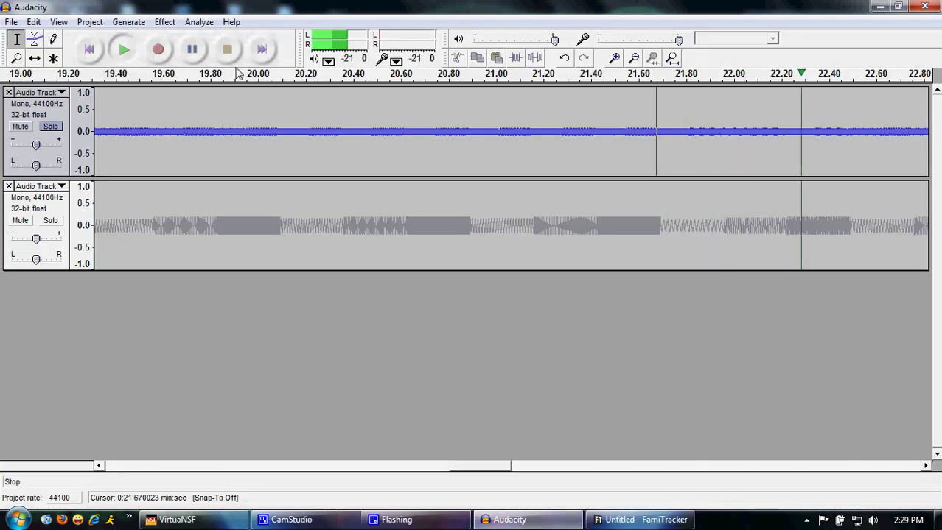
{"action": "left_click", "coordinate": [619, 520]}
{"action": "key", "text": "r"}
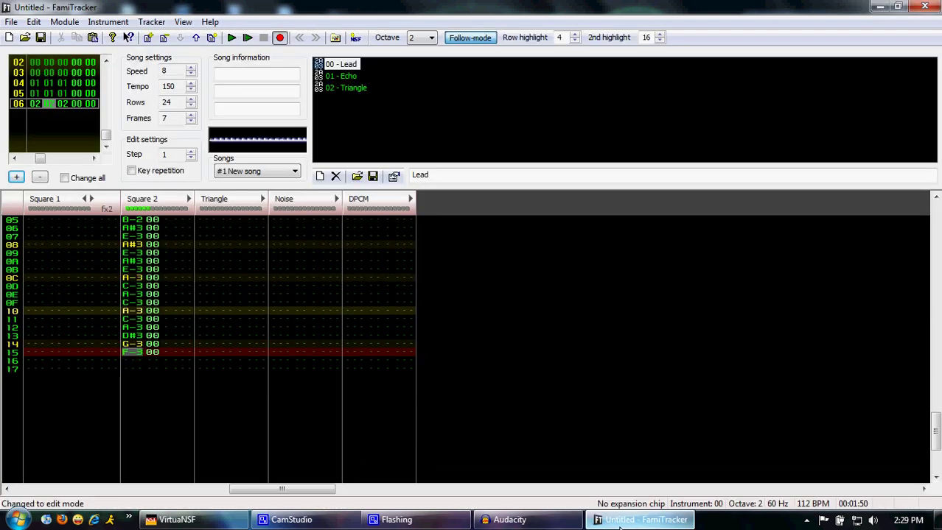
{"action": "key", "text": "3"}
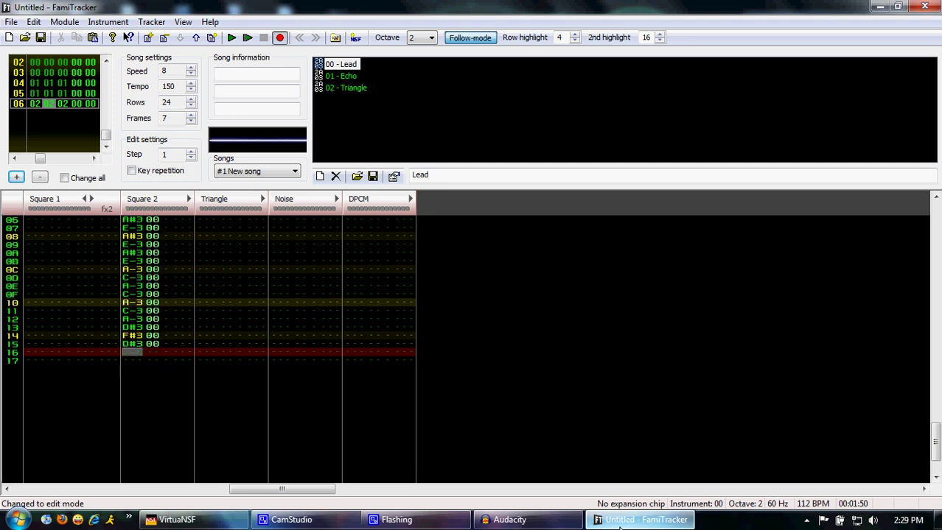
Listen again from about 21.67 s in Audacity, and enter B-3 at row 16 and E-3 at row 17 of Square 2 in FamiTracker.
{"action": "left_click", "coordinate": [509, 520]}
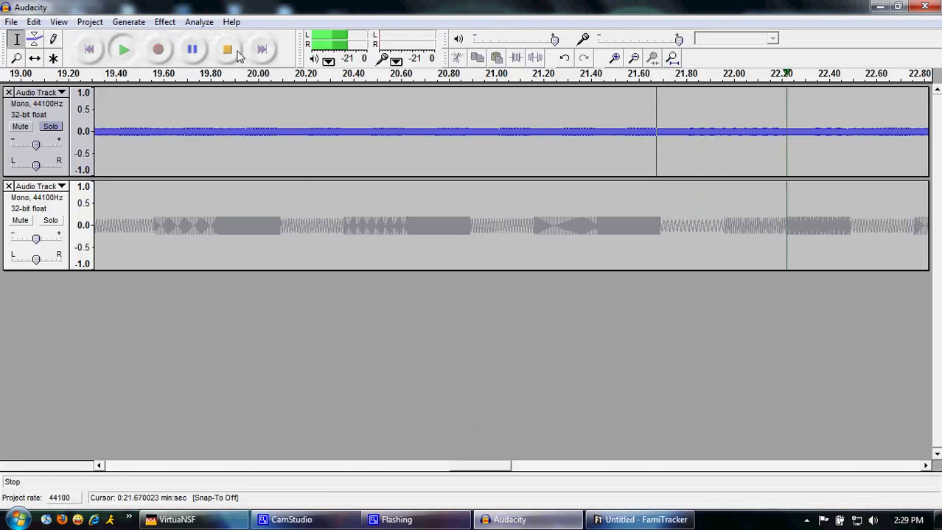
{"action": "left_click", "coordinate": [635, 522]}
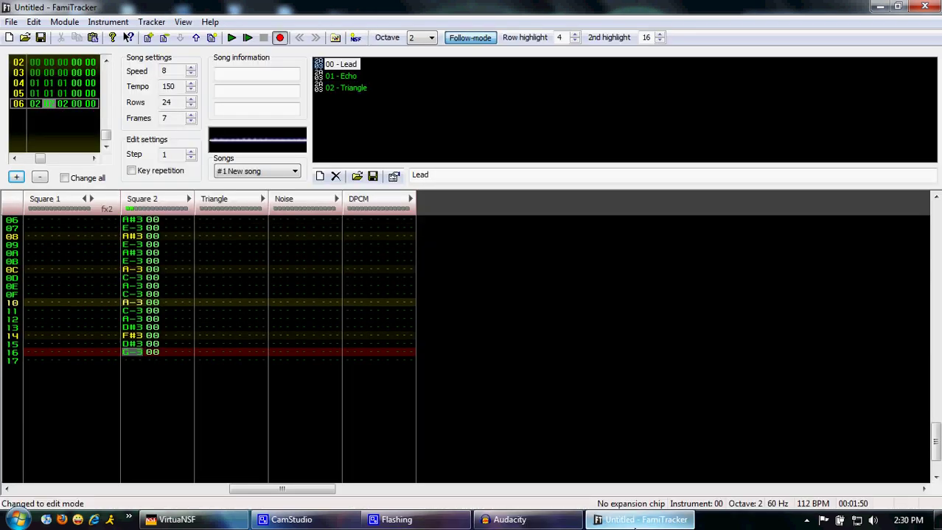
{"action": "key", "text": "u"}
{"action": "key", "text": "e"}
{"action": "key", "text": "Up"}
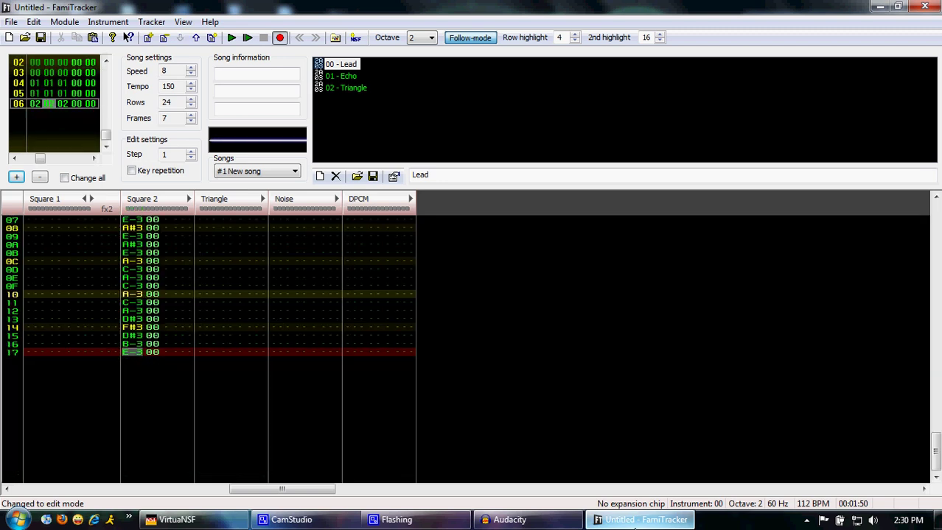
Recheck the lead in Audacity, change row 17 of Square 2 to D#3 in FamiTracker, and play back frame 06.
{"action": "left_click", "coordinate": [509, 520]}
{"action": "left_click", "coordinate": [123, 49]}
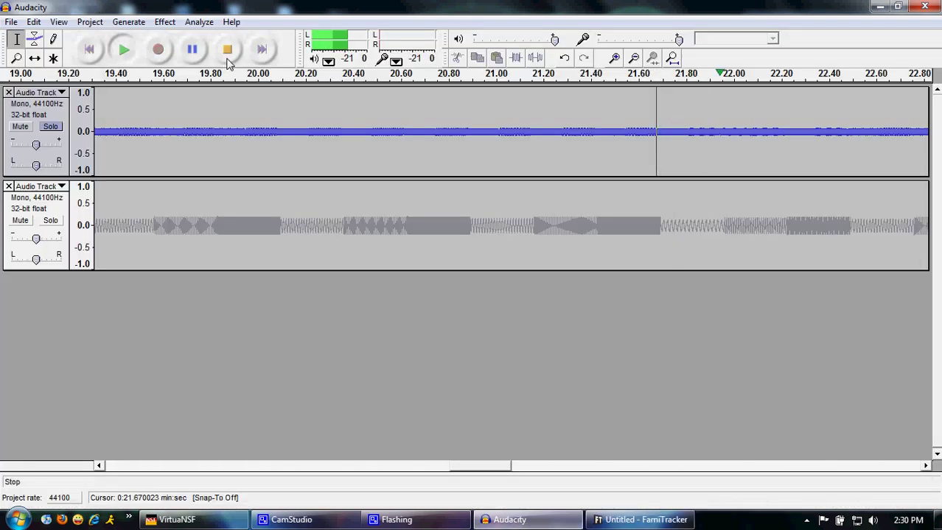
{"action": "left_click", "coordinate": [228, 51]}
{"action": "left_click", "coordinate": [635, 520]}
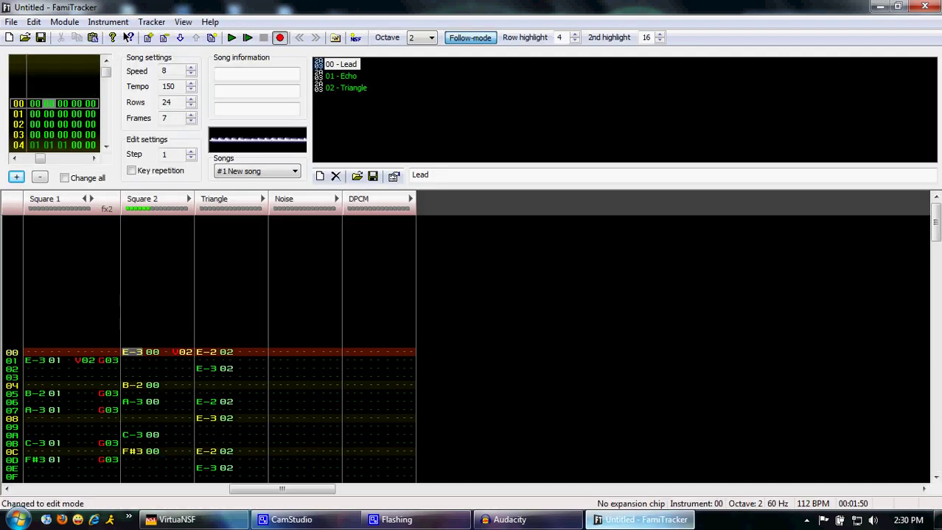
{"action": "key", "text": "Return"}
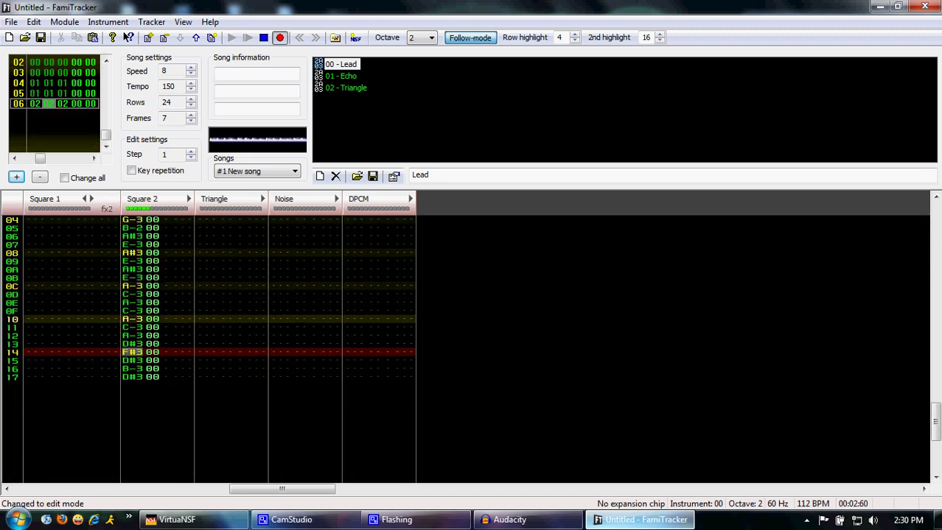
{"action": "key", "text": "Return"}
Copy the whole Square 2 pattern into Square 1 starting at row 01, and set the copied notes to instrument 01.
{"action": "scroll", "coordinate": [54, 307], "scroll_direction": "up", "scroll_amount": 3}
{"action": "key", "text": "ctrl+a"}
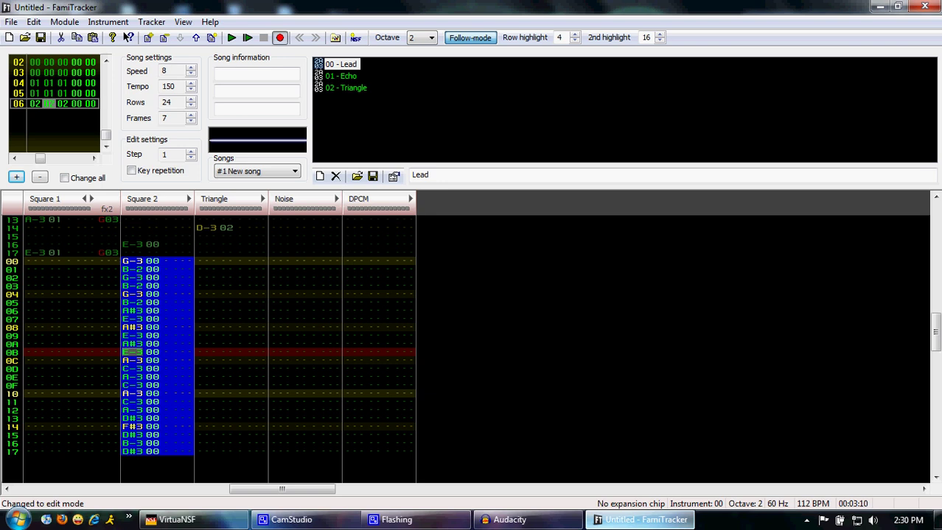
{"action": "left_click", "coordinate": [39, 272]}
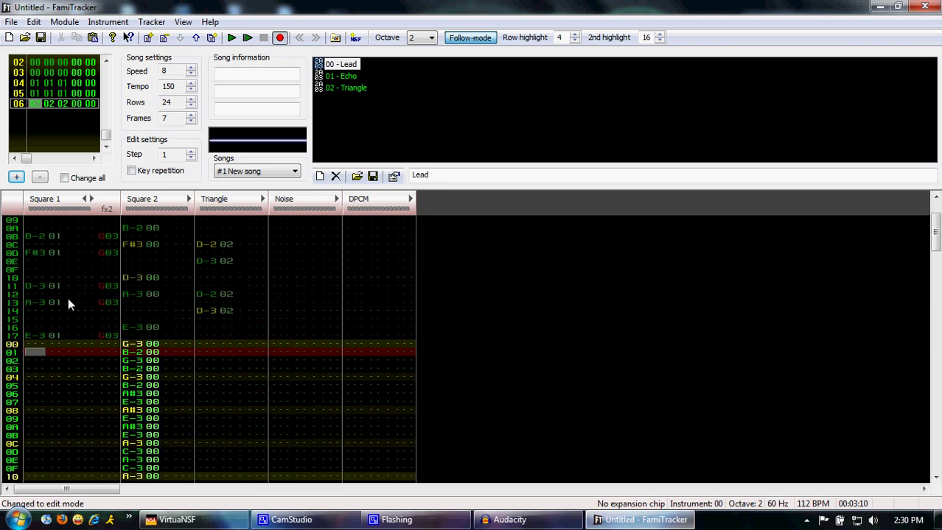
{"action": "key", "text": "ctrl+v"}
{"action": "left_click_drag", "start_coordinate": [53, 358], "coordinate": [62, 403]}
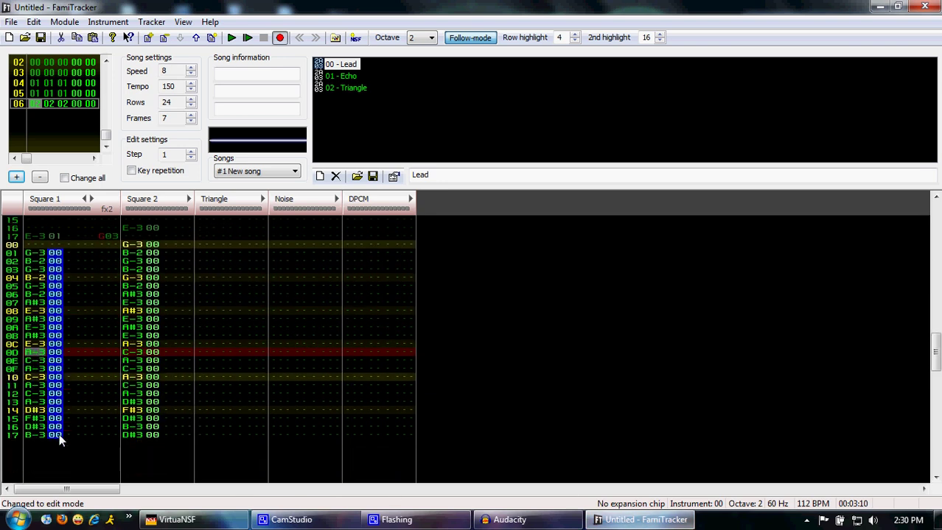
{"action": "type", "text": "01"}
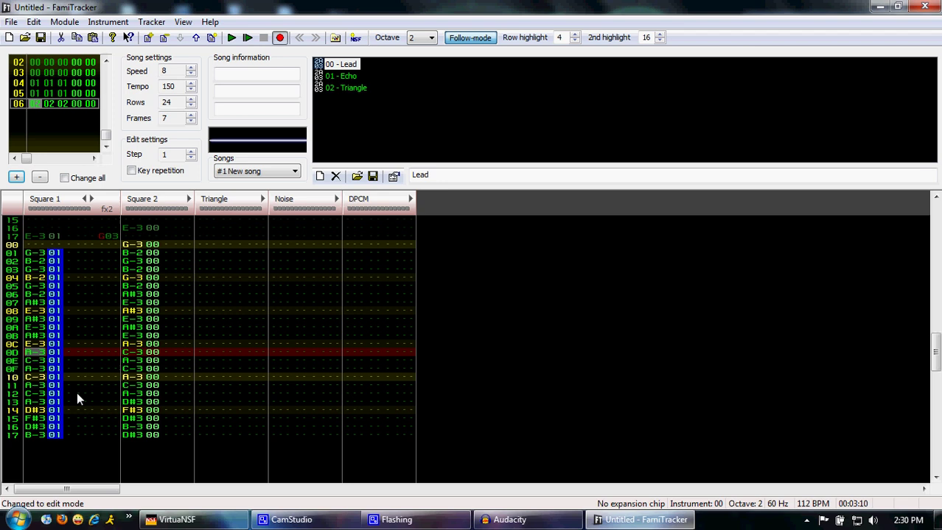
Add a G row-delay effect in the second effect column of Square 1 on rows 01 to 17.
{"action": "left_click", "coordinate": [101, 253]}
{"action": "type", "text": "ggggggggg"}
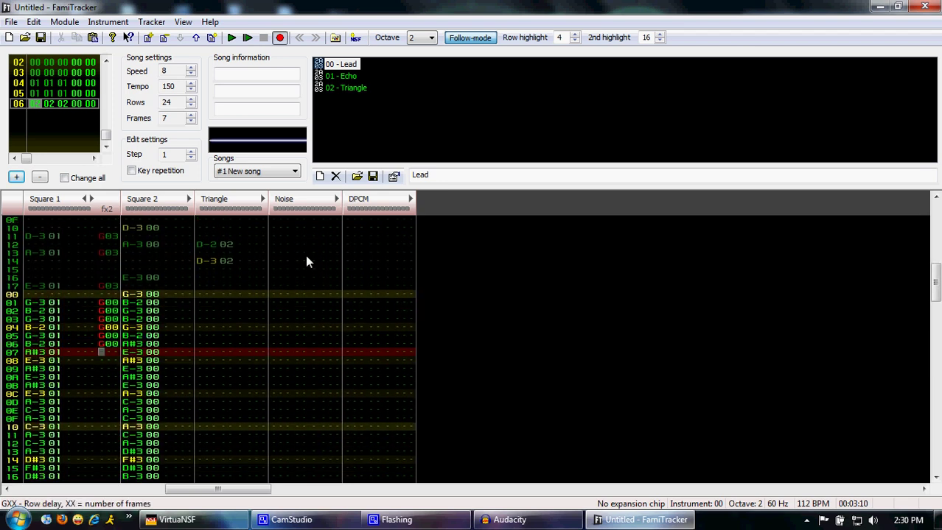
{"action": "type", "text": "gggggggggggg"}
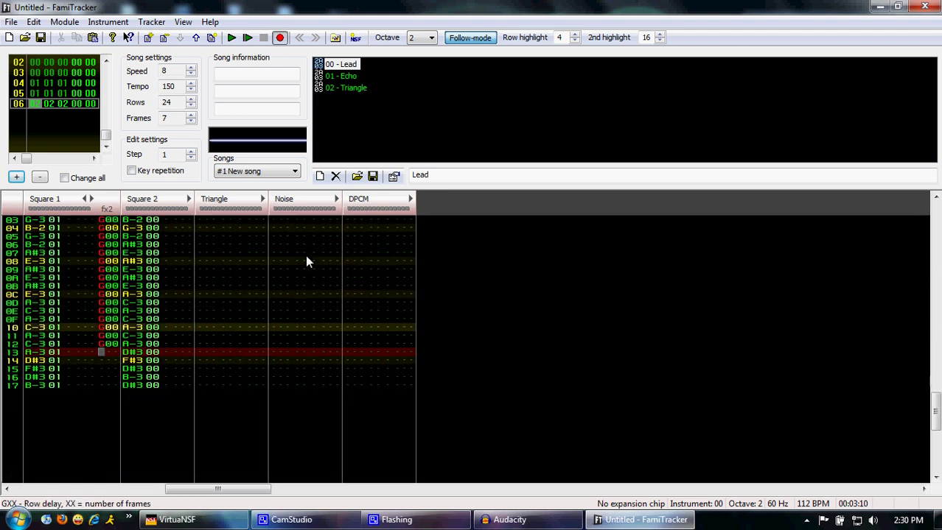
Complete the G row-delay effects down to row 17 of Square 1, and set them to G03 on rows 01 to 17.
{"action": "key", "text": "Down"}
{"action": "key", "text": "Down"}
{"action": "key", "text": "Up"}
{"action": "key", "text": "Up"}
{"action": "key", "text": "Up"}
{"action": "key", "text": "Up"}
{"action": "key", "text": "Up"}
{"action": "key", "text": "Up"}
{"action": "key", "text": "Up"}
{"action": "key", "text": "Up"}
{"action": "key", "text": "Up"}
{"action": "key", "text": "Up"}
{"action": "key", "text": "Up"}
{"action": "key", "text": "Up"}
{"action": "key", "text": "Up"}
{"action": "key", "text": "Up"}
{"action": "key", "text": "Up"}
{"action": "key", "text": "Up"}
{"action": "key", "text": "Up"}
{"action": "key", "text": "Up"}
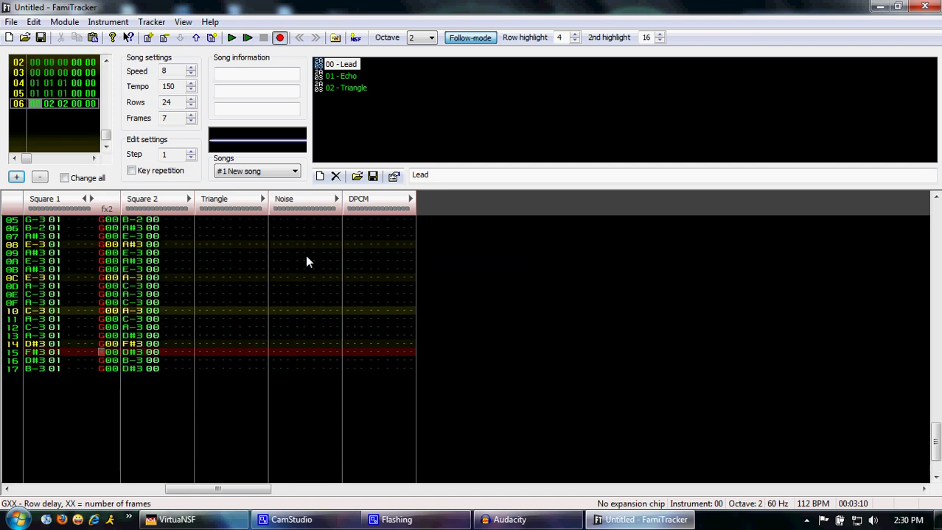
{"action": "key", "text": "Up"}
{"action": "key", "text": "Up"}
{"action": "key", "text": "Up"}
{"action": "key", "text": "Up"}
{"action": "key", "text": "Up"}
{"action": "type", "text": "333333"}
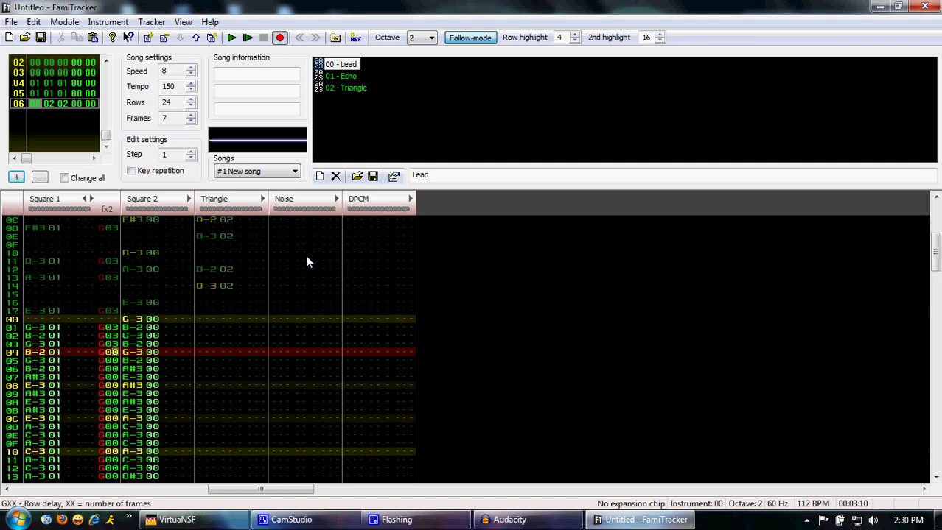
{"action": "type", "text": "33333333333"}
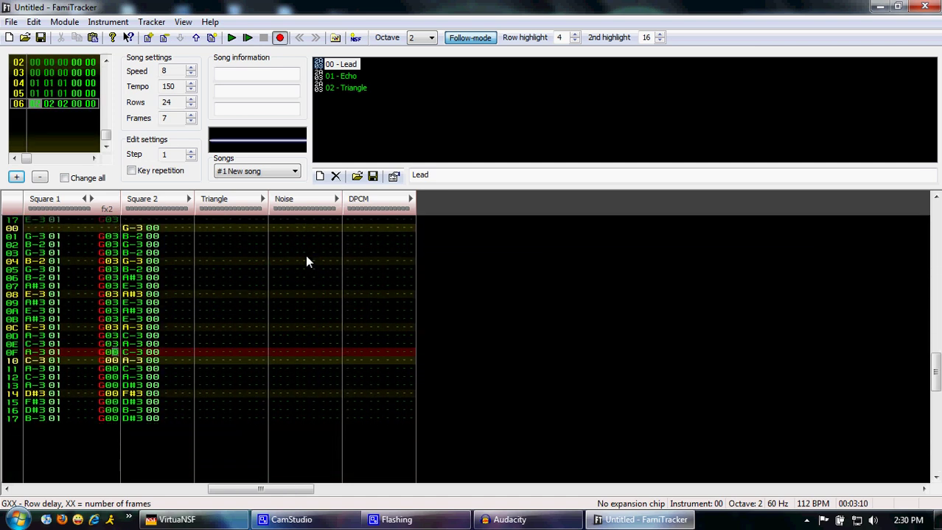
{"action": "type", "text": "333333"}
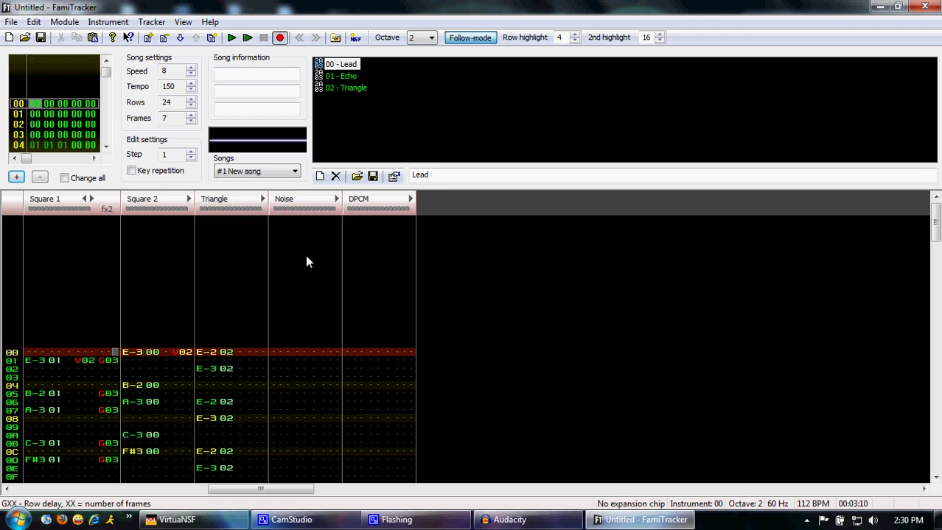
Add a V02 duty effect to the G-3 note at row 00 of Square 2 in frame 06.
{"action": "key", "text": "Up"}
{"action": "key", "text": "Up"}
{"action": "key", "text": "Down"}
{"action": "key", "text": "Down"}
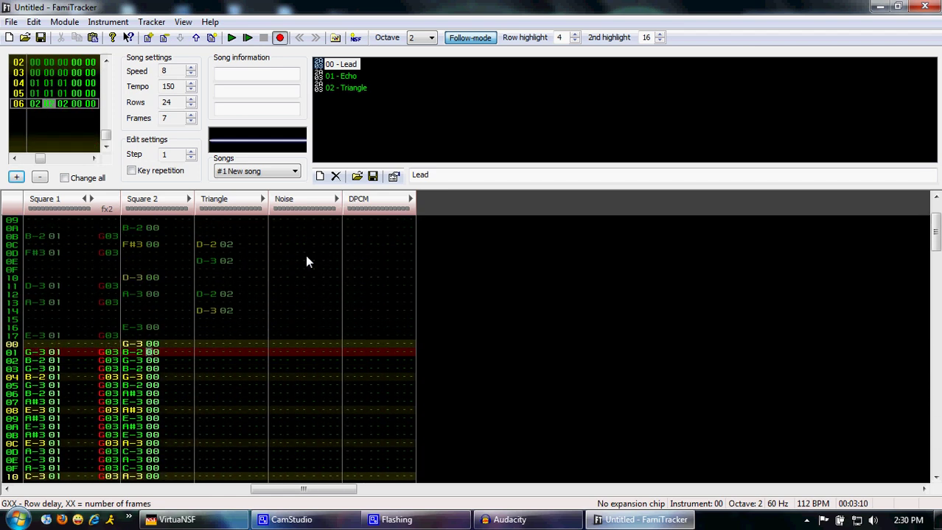
{"action": "key", "text": "Tab"}
{"action": "type", "text": "v"}
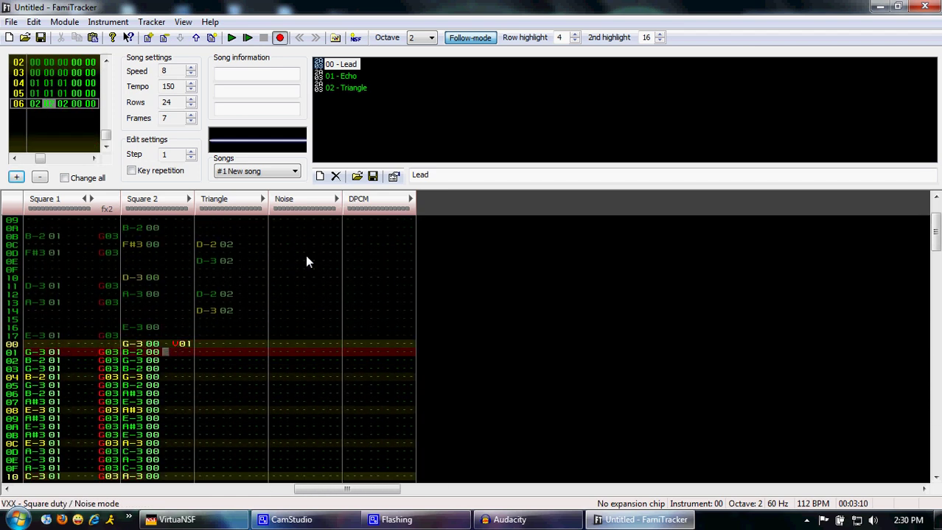
{"action": "type", "text": "02"}
{"action": "key", "text": "shift+Tab"}
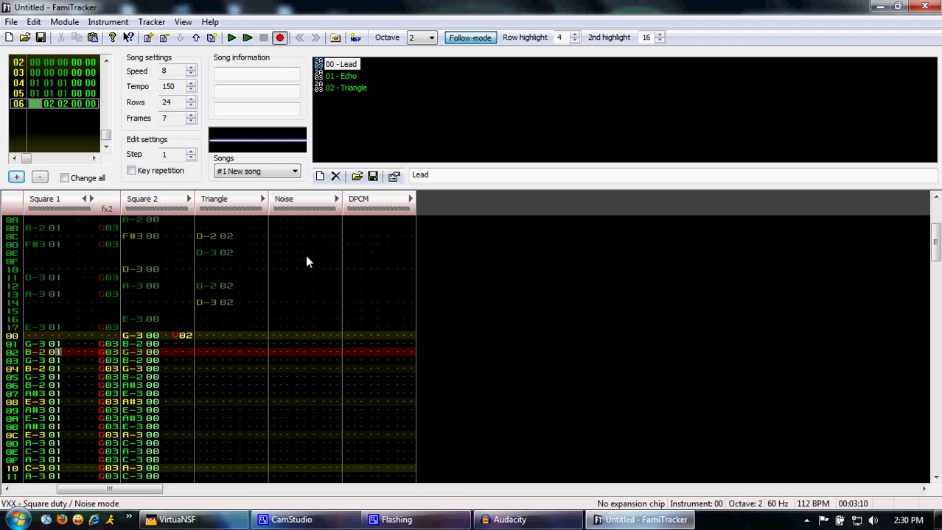
Add a V02 duty effect at row 01 of Square 1, and play back frame 06 with the echo.
{"action": "key", "text": "Up"}
{"action": "type", "text": "v02"}
{"action": "key", "text": "Return"}
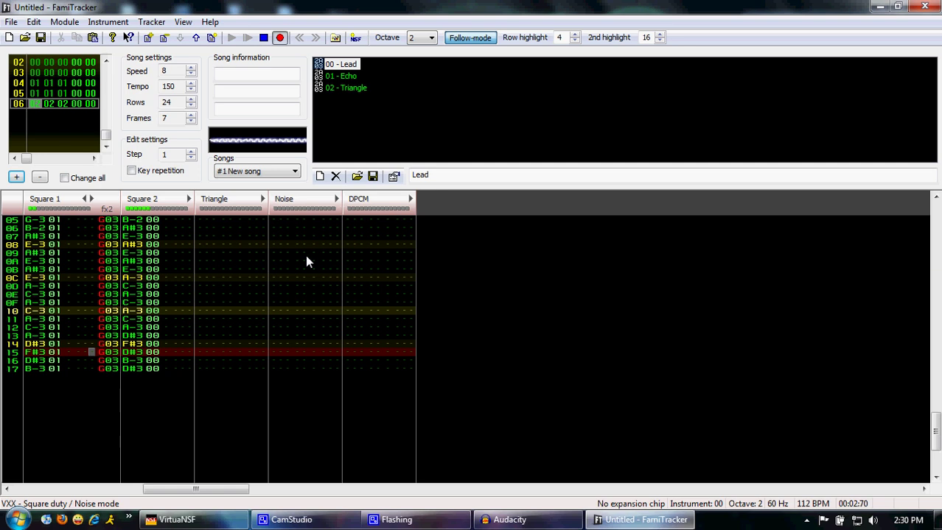
{"action": "key", "text": "Return"}
Switch to Audacity to return to the reference recording.
{"action": "left_click", "coordinate": [510, 520]}
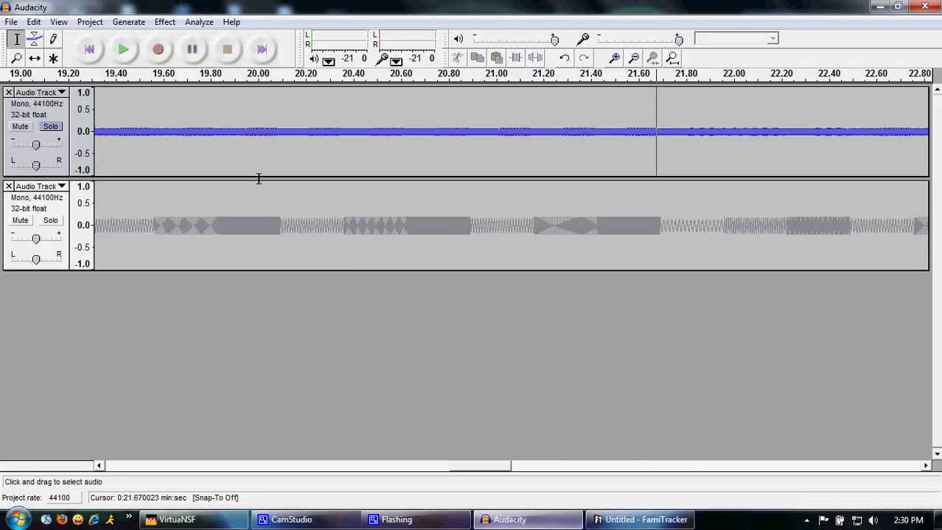